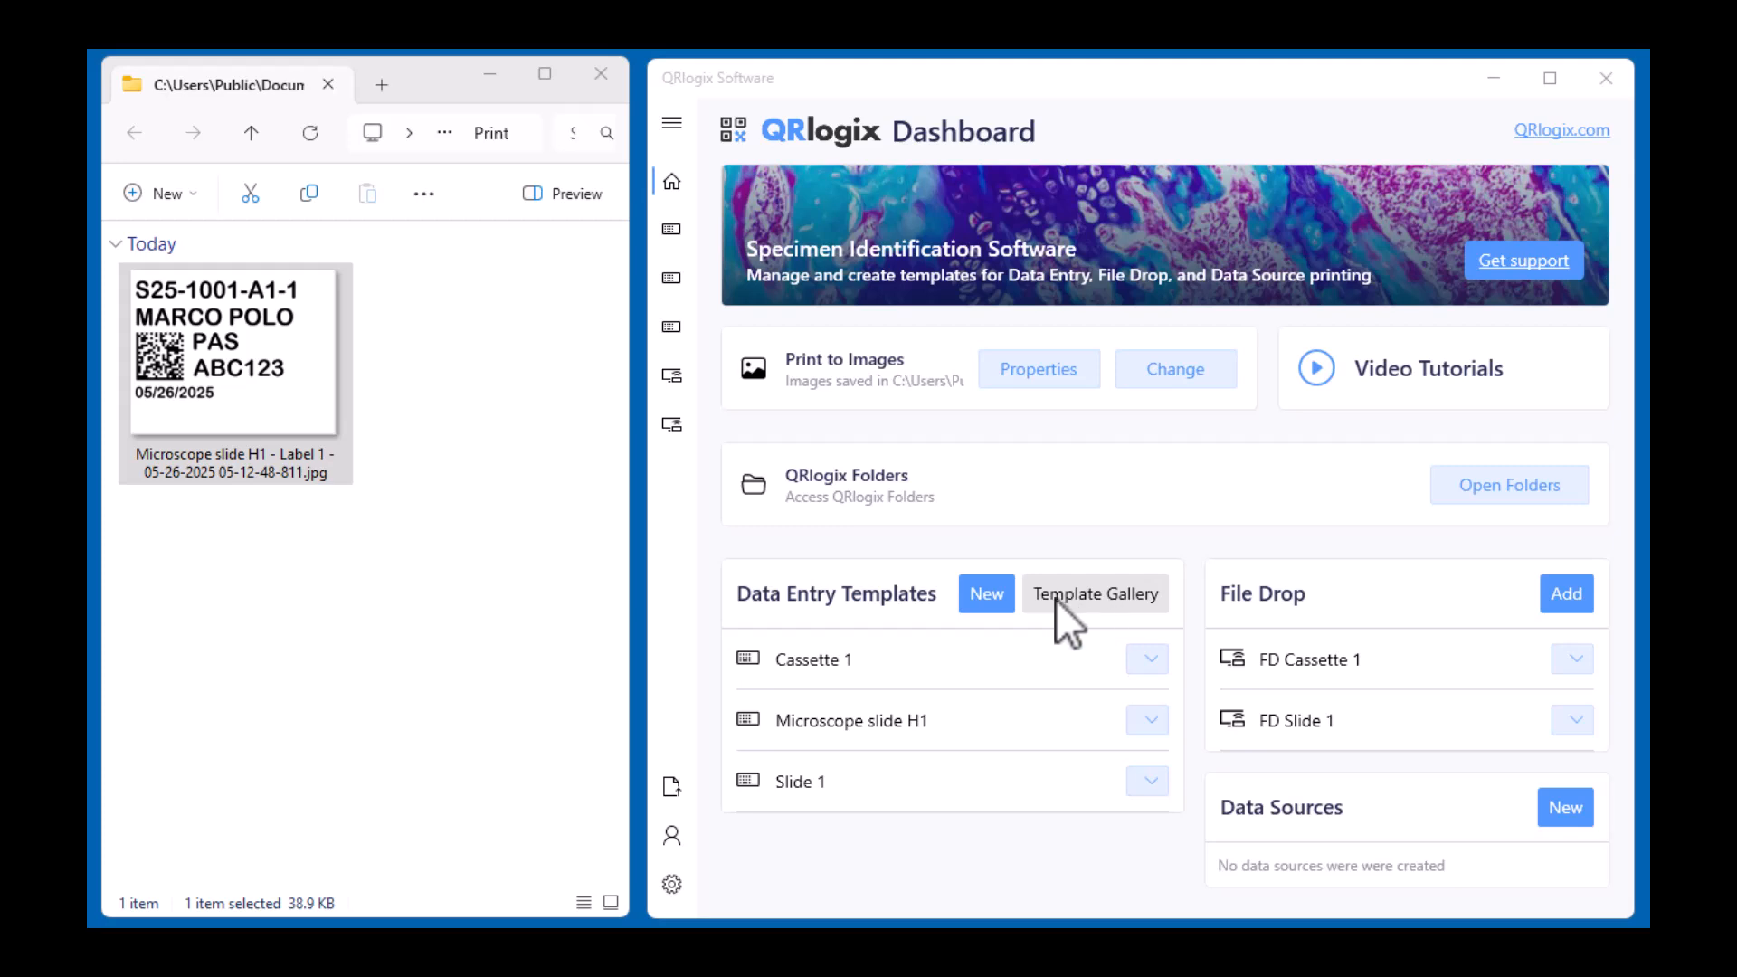
# - Open the Microscope slide H1 data entry template for customization in the Form Builder
pyautogui.click(910, 724)
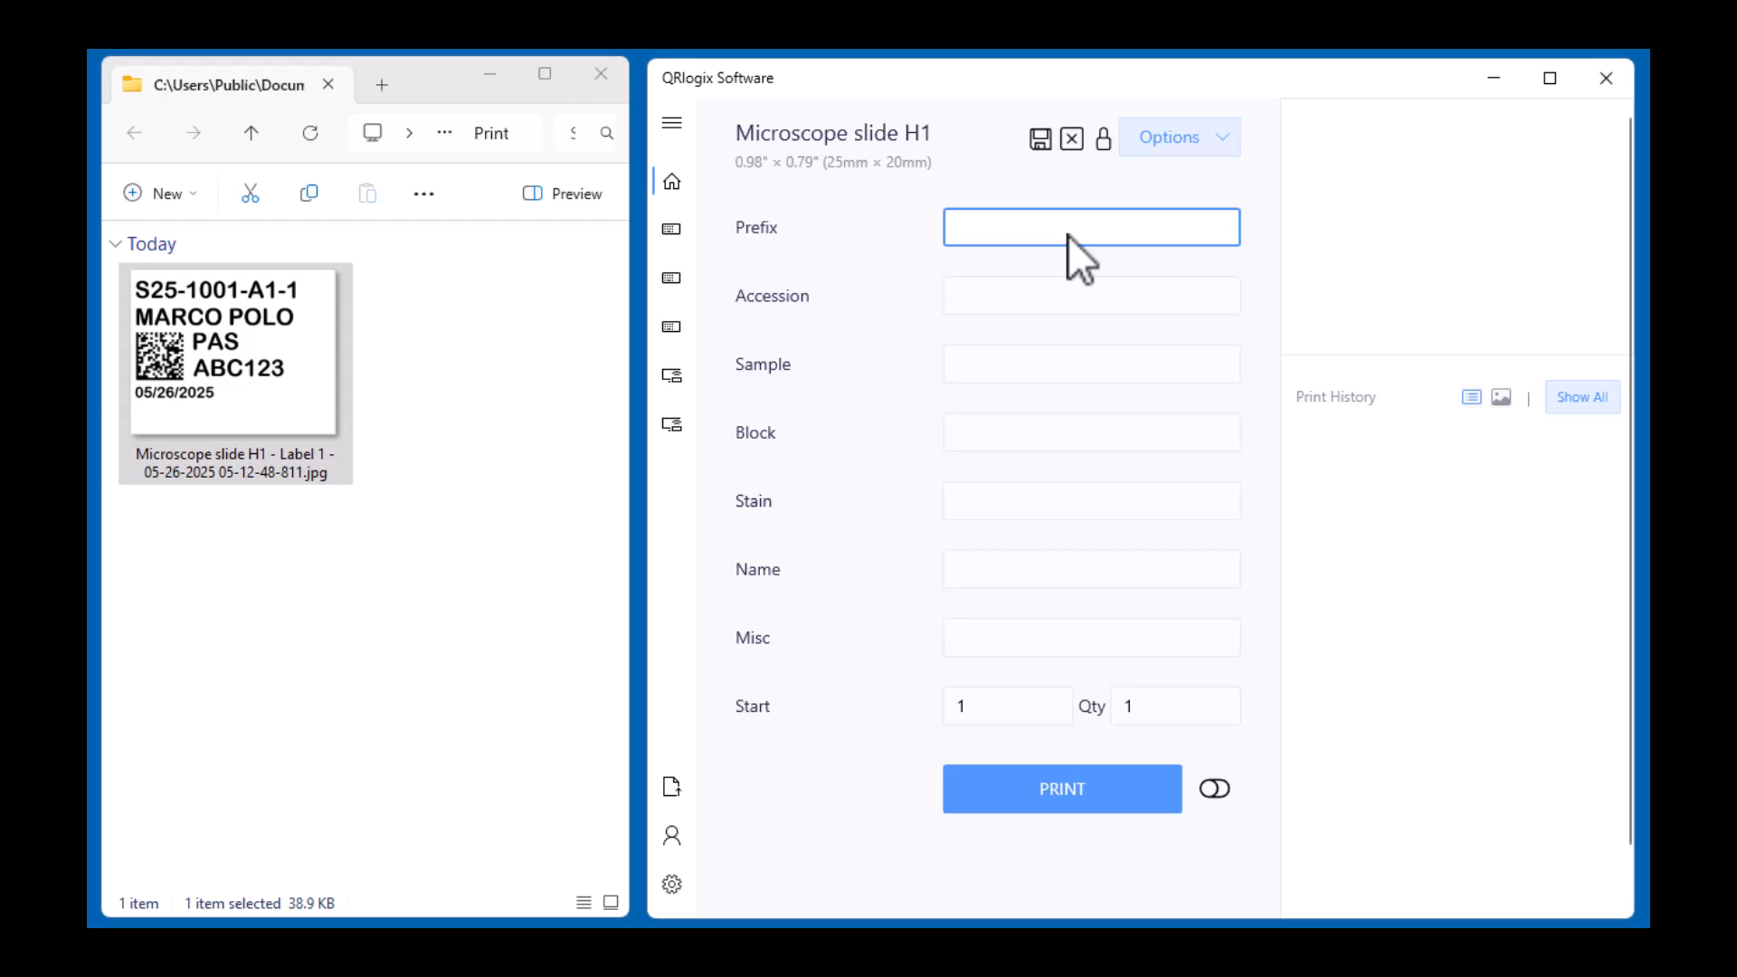
pyautogui.click(315, 388)
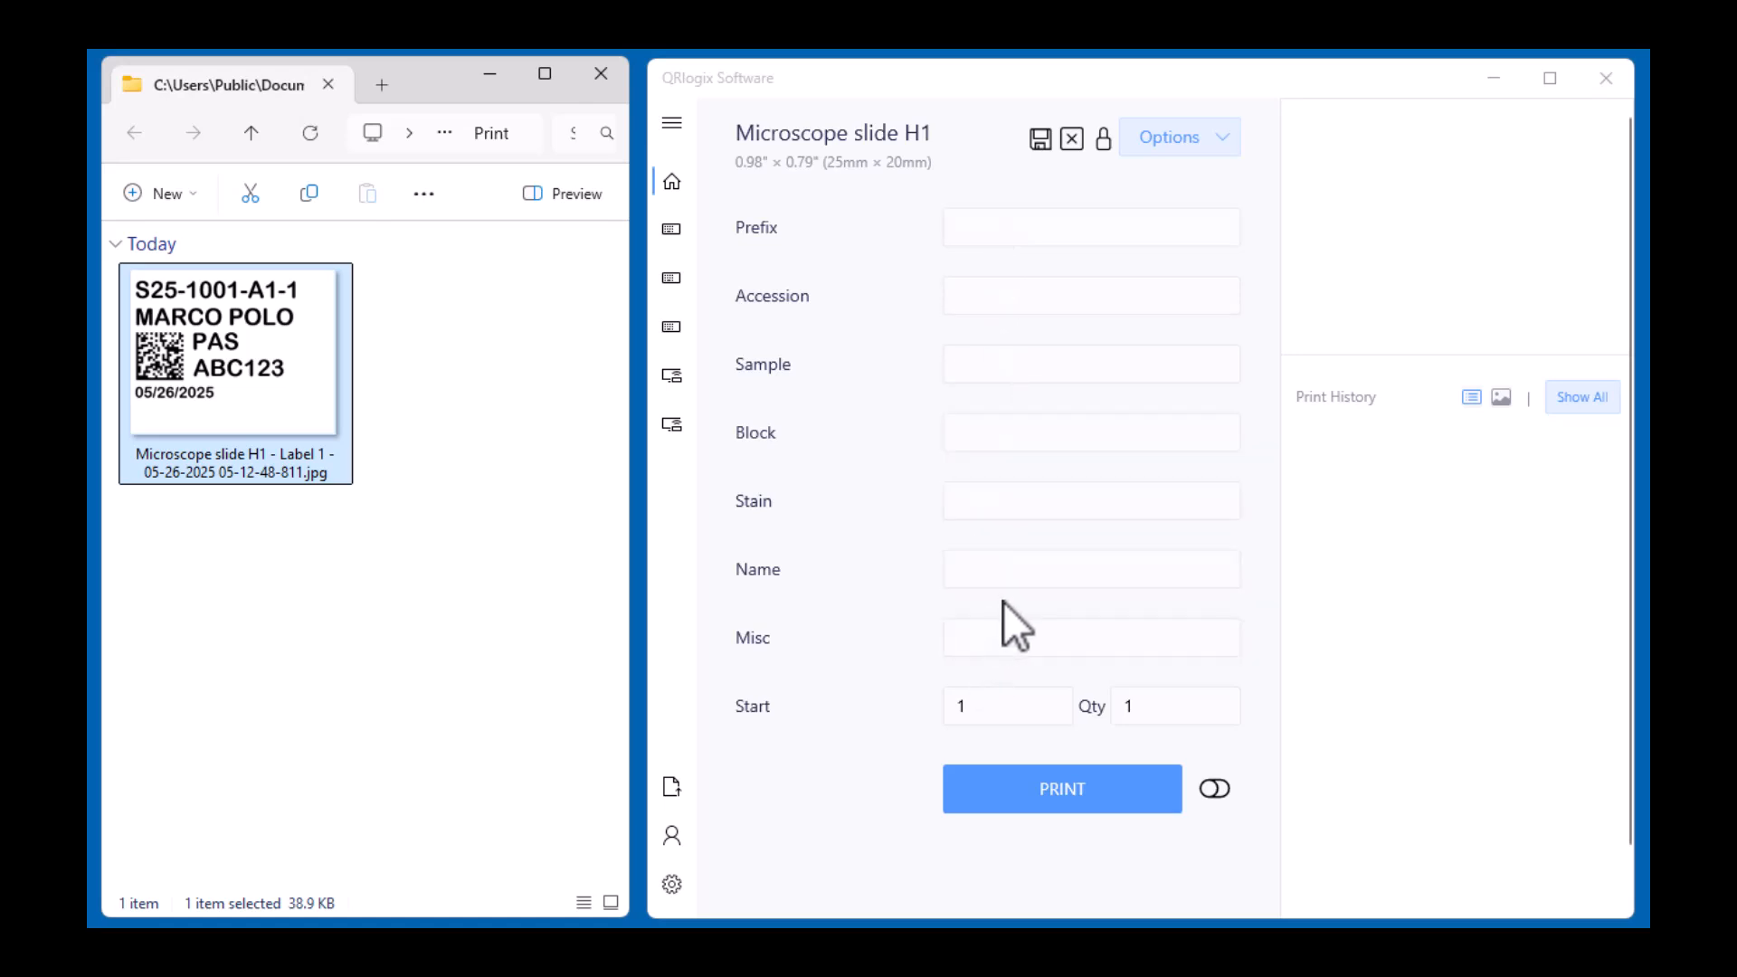
pyautogui.click(1202, 131)
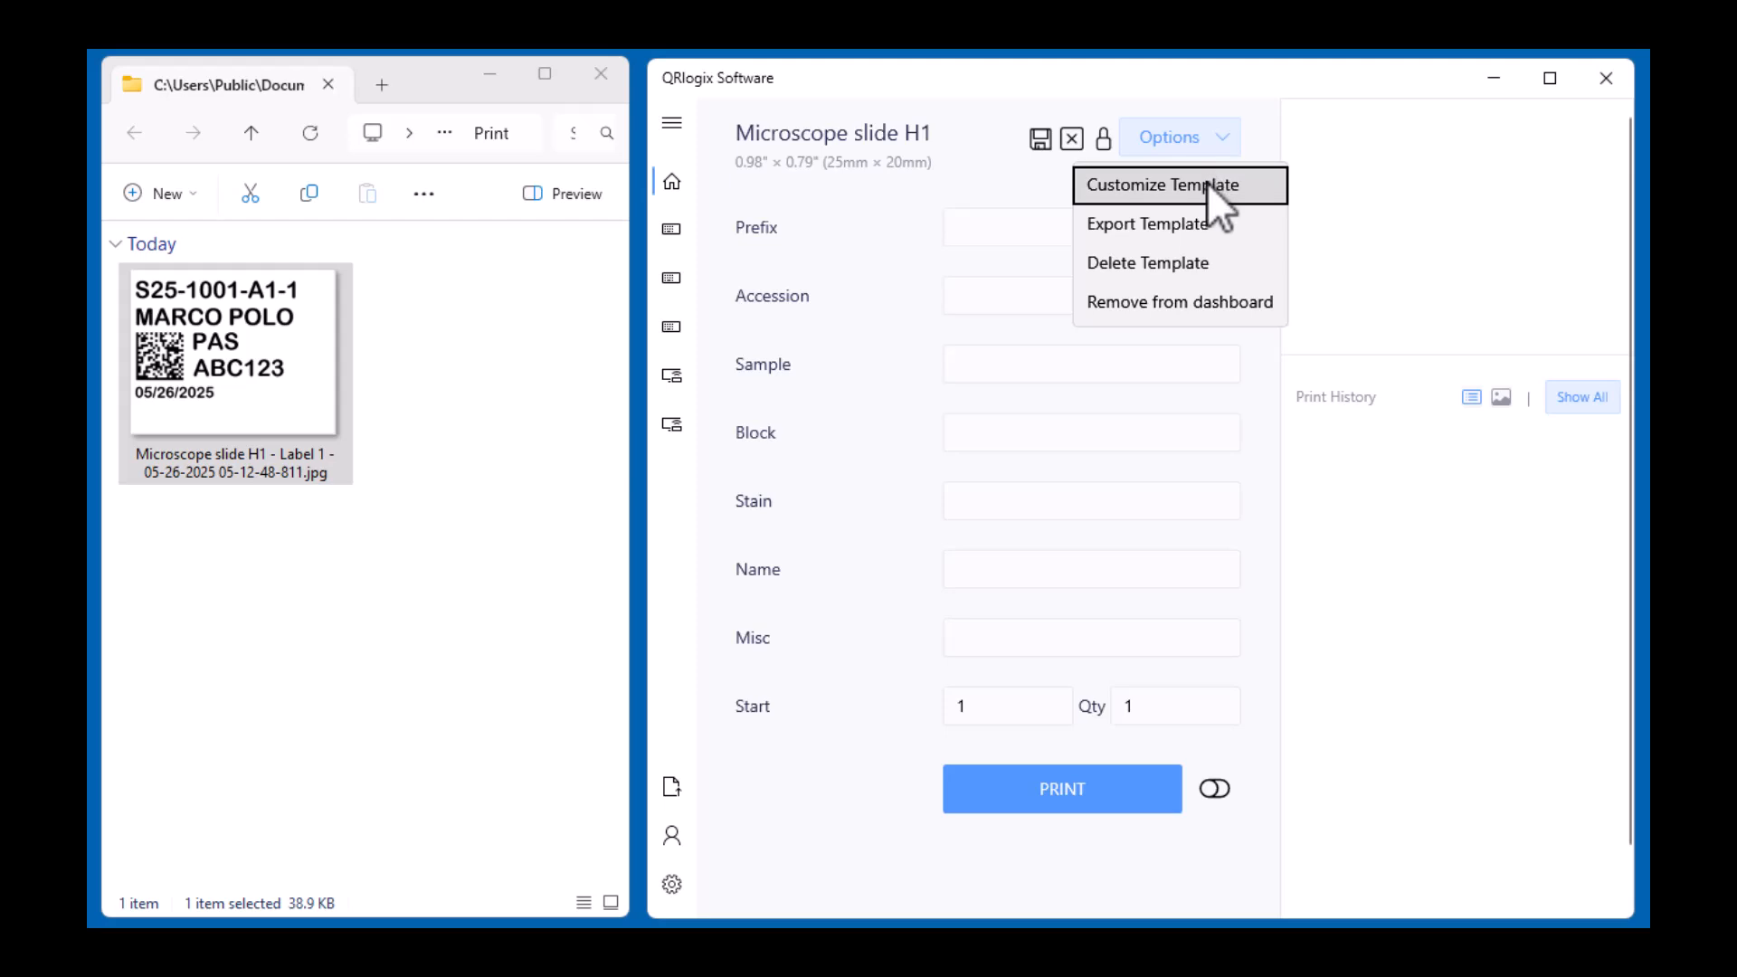
pyautogui.click(1255, 181)
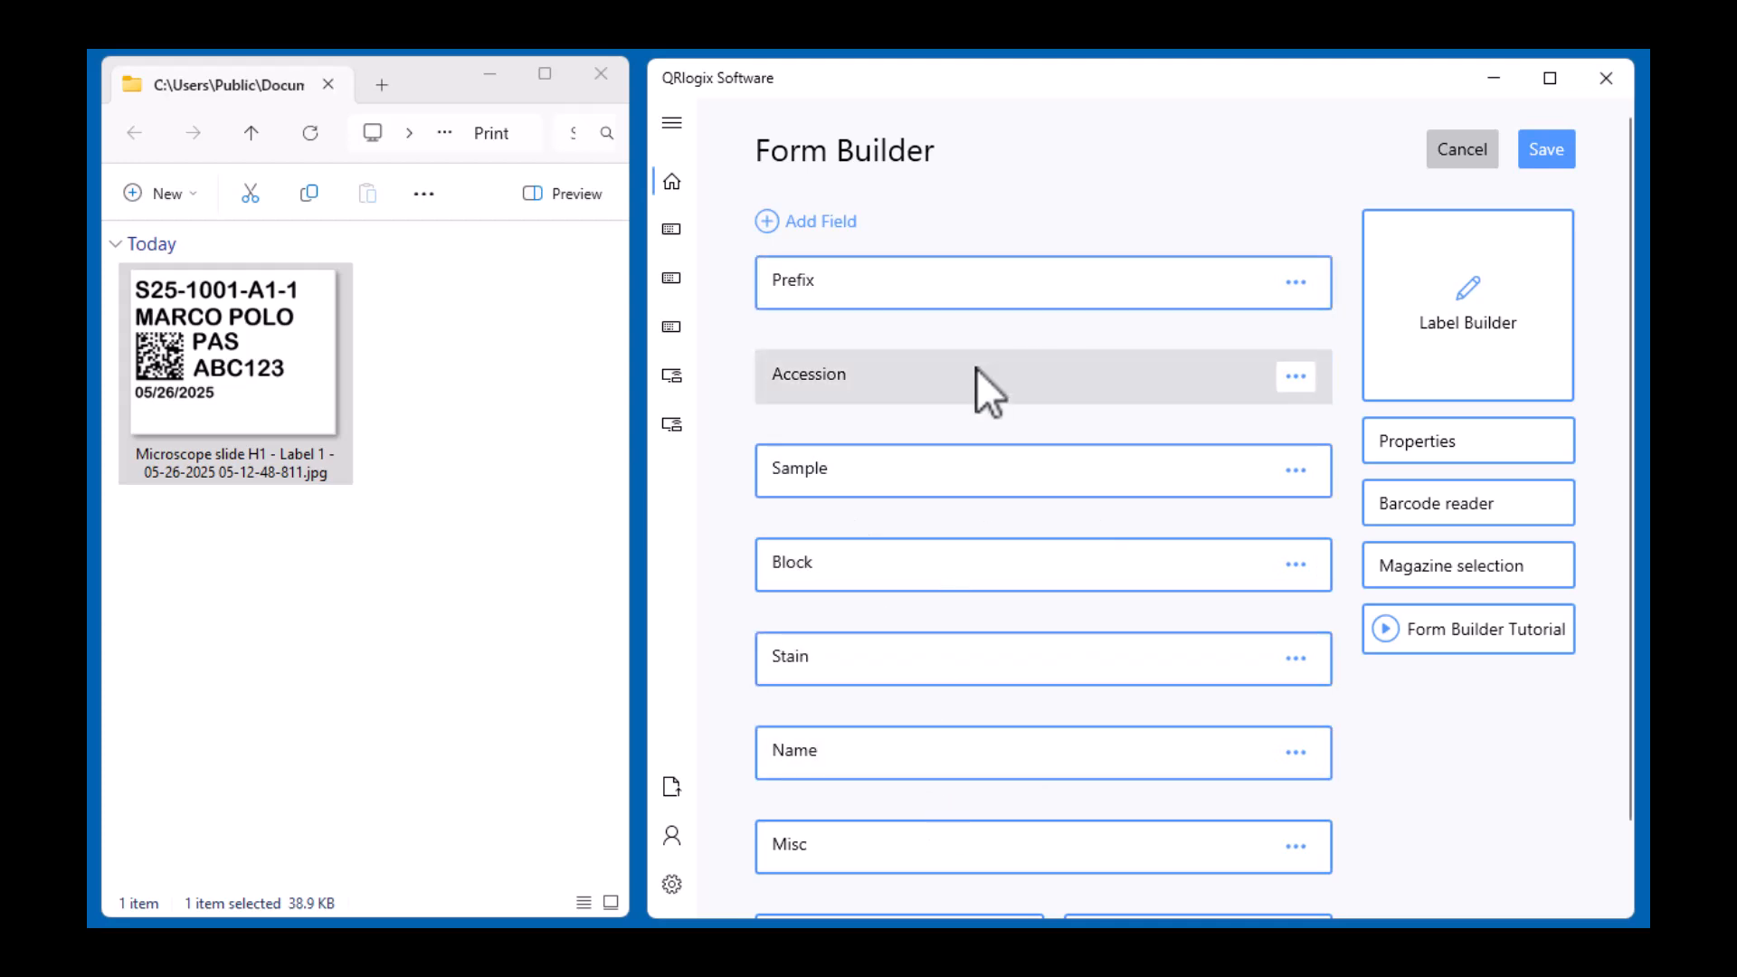
# - Check the field types available for the form and open the template's Label Builder, with its whole window in view
pyautogui.click(838, 227)
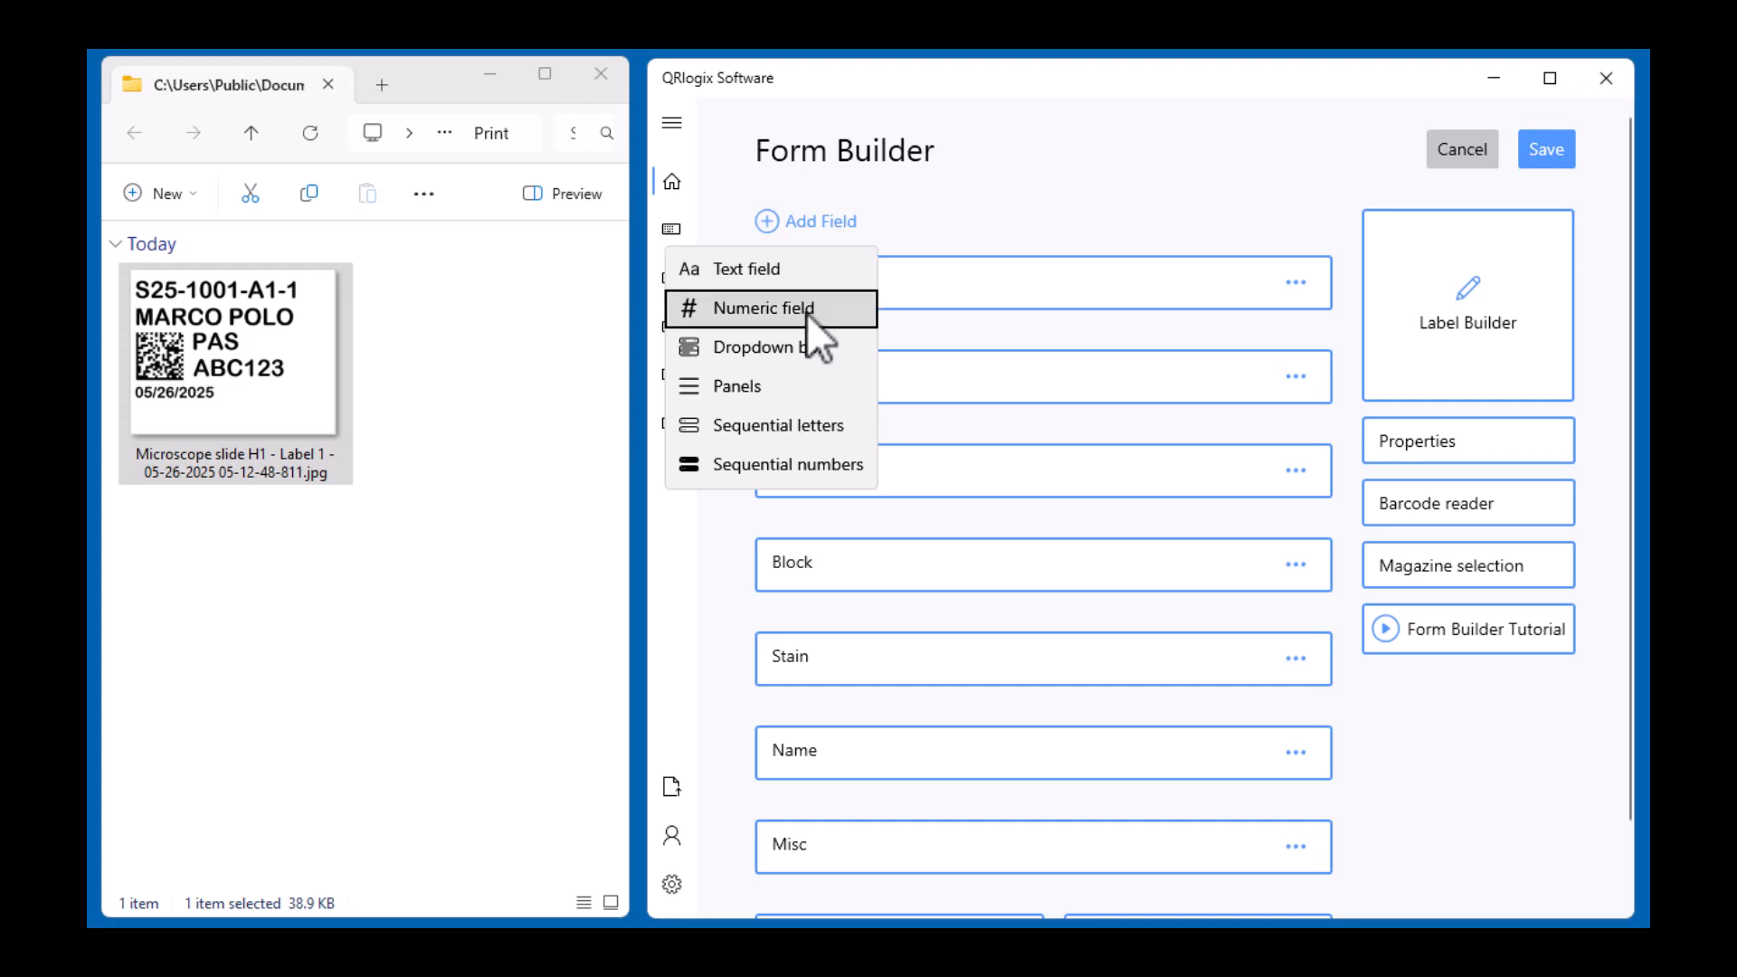
pyautogui.click(909, 200)
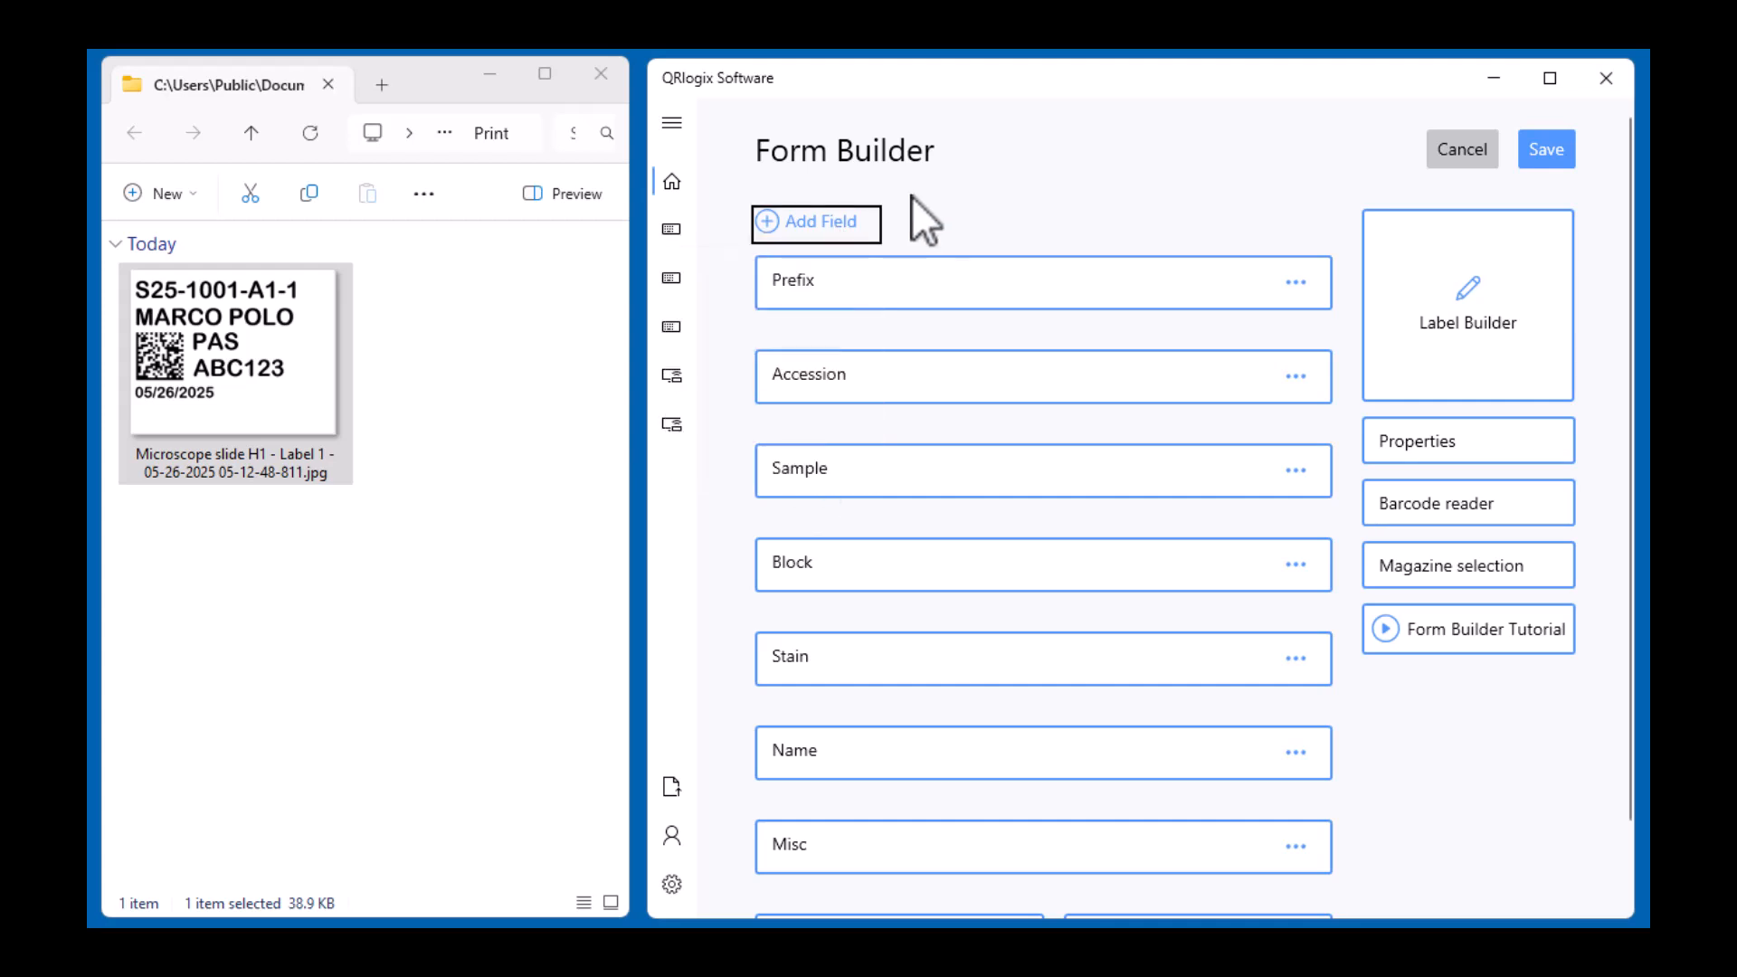
pyautogui.click(1494, 299)
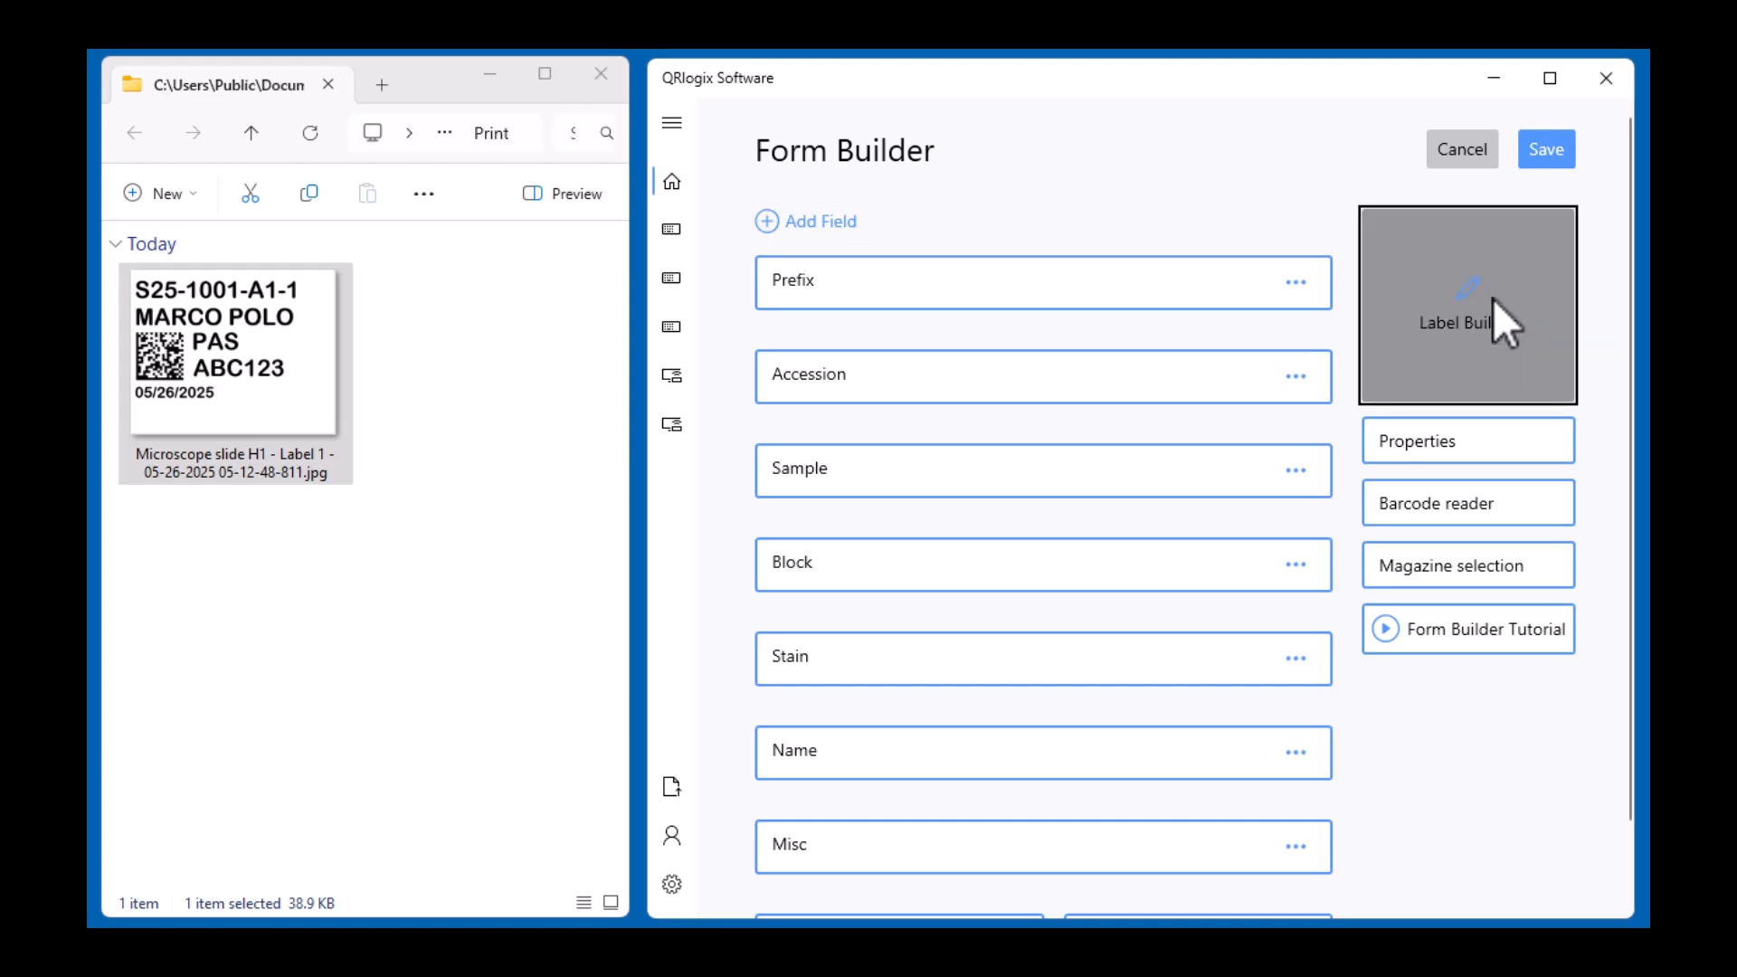
pyautogui.moveTo(1126, 201); pyautogui.dragTo(1220, 76)
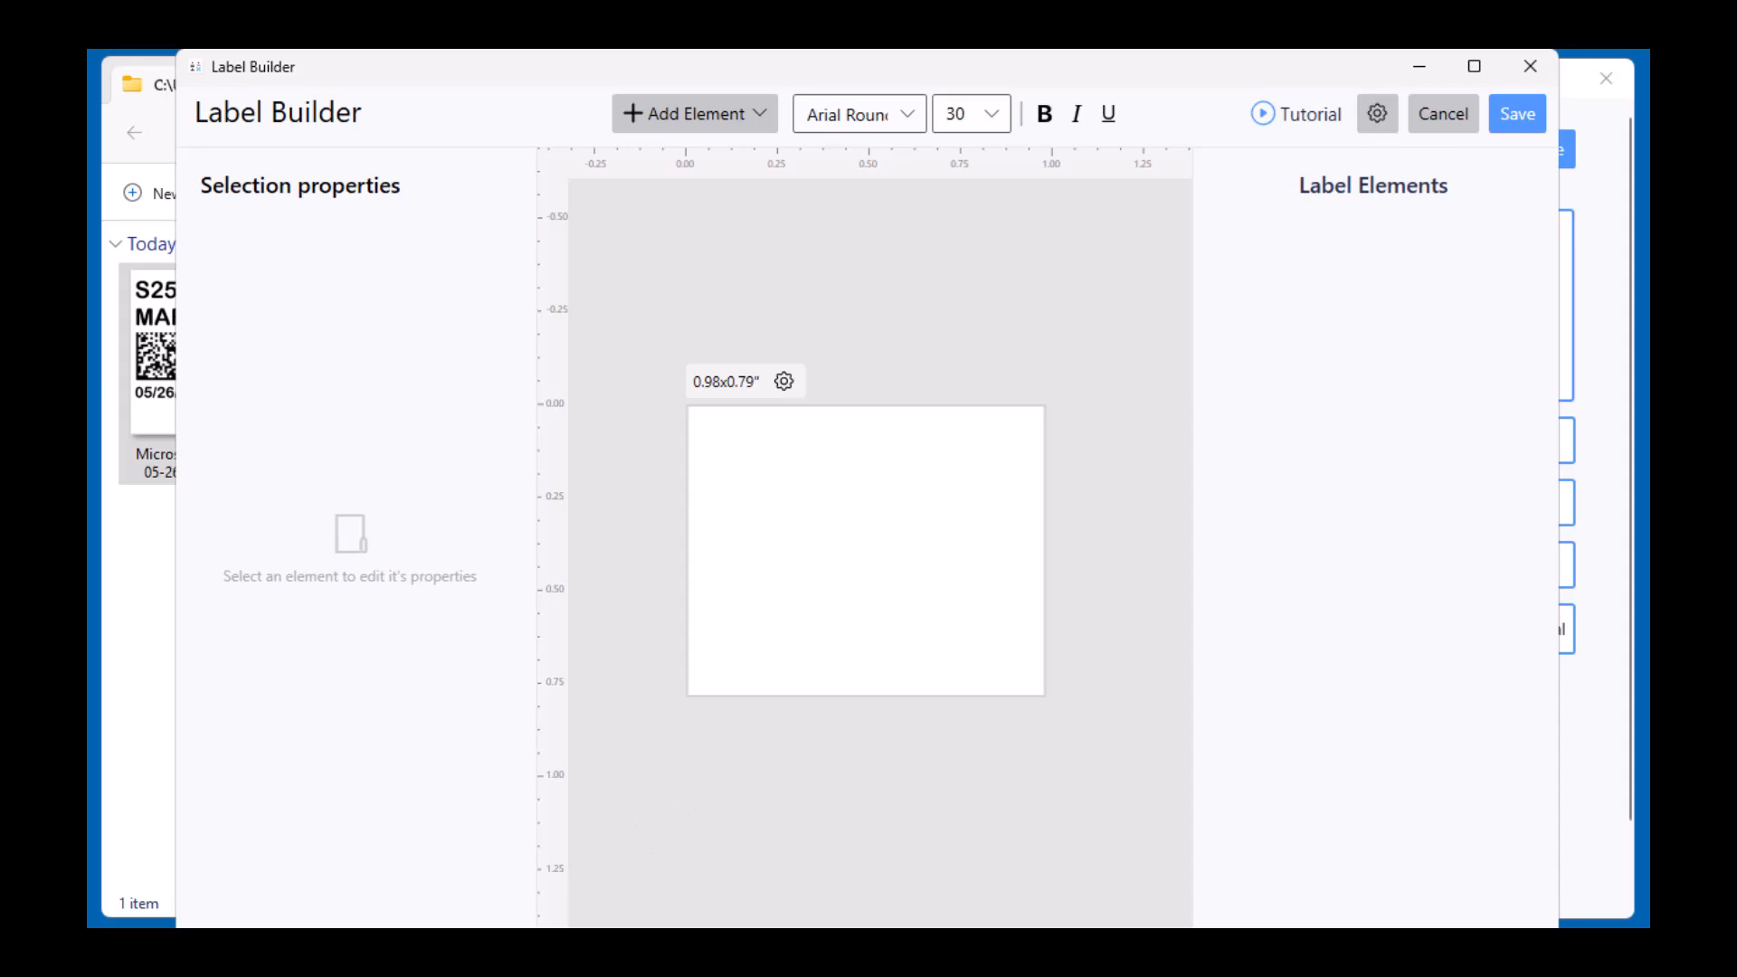
pyautogui.moveTo(533, 925); pyautogui.dragTo(545, 909)
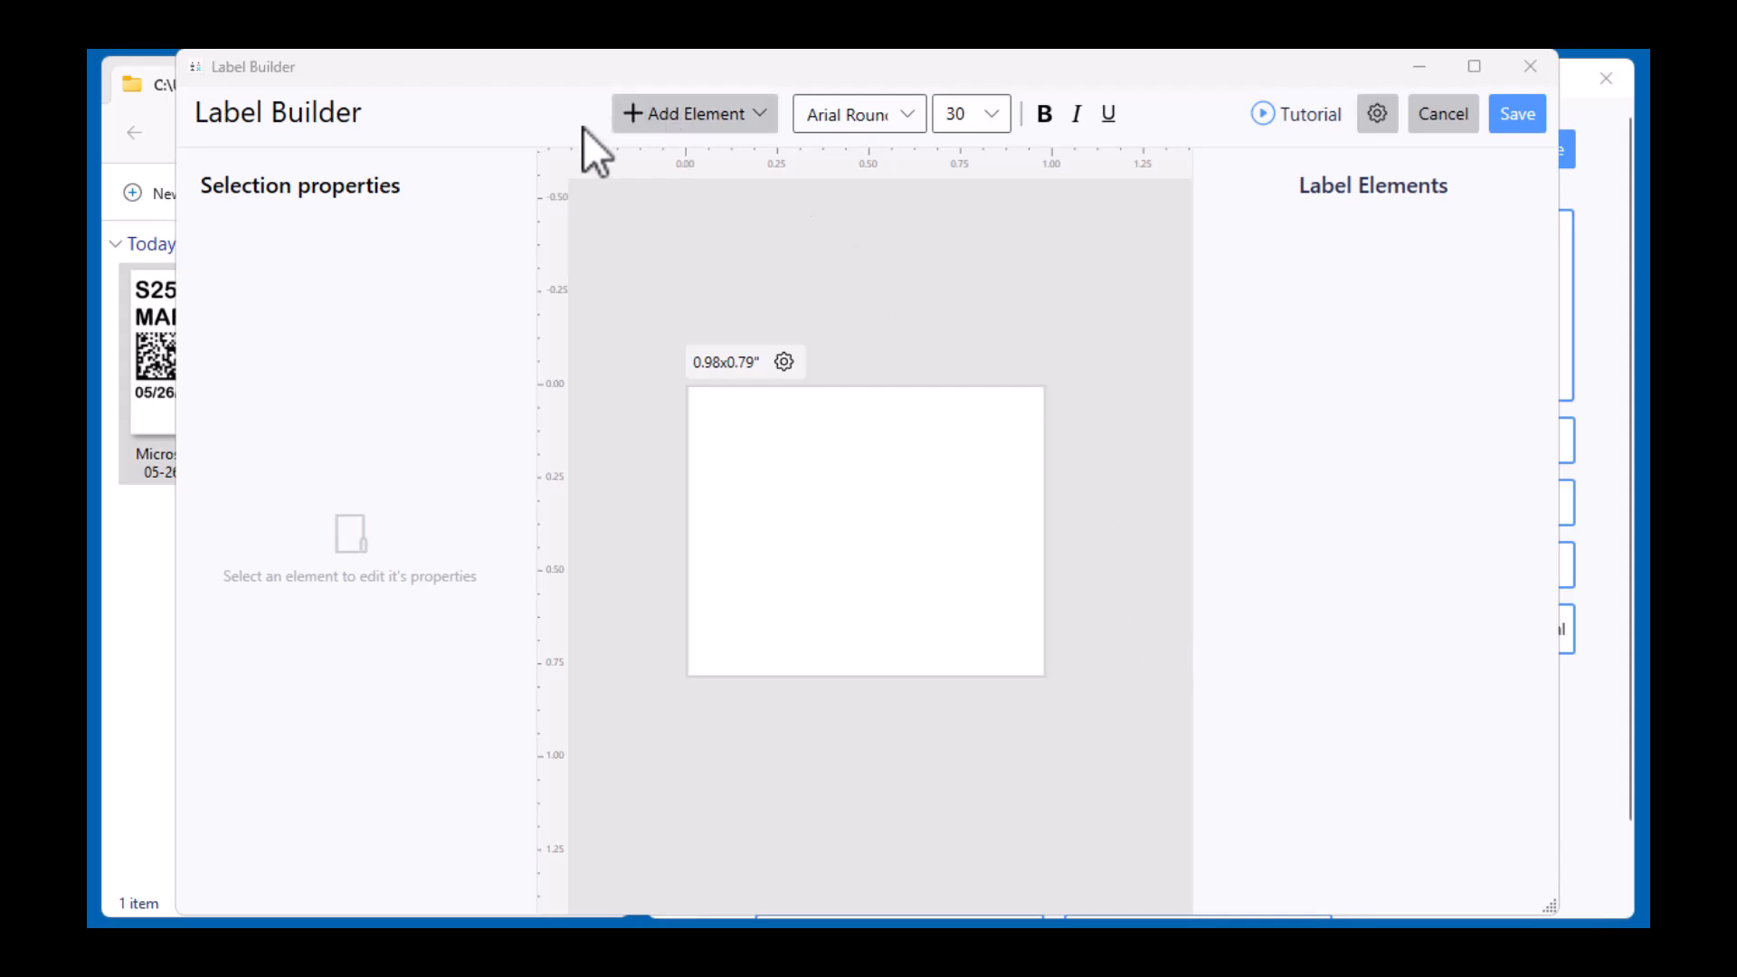
# - Examine the element types that can be added and the Label Builder's default settings, including the font family choices
pyautogui.click(717, 123)
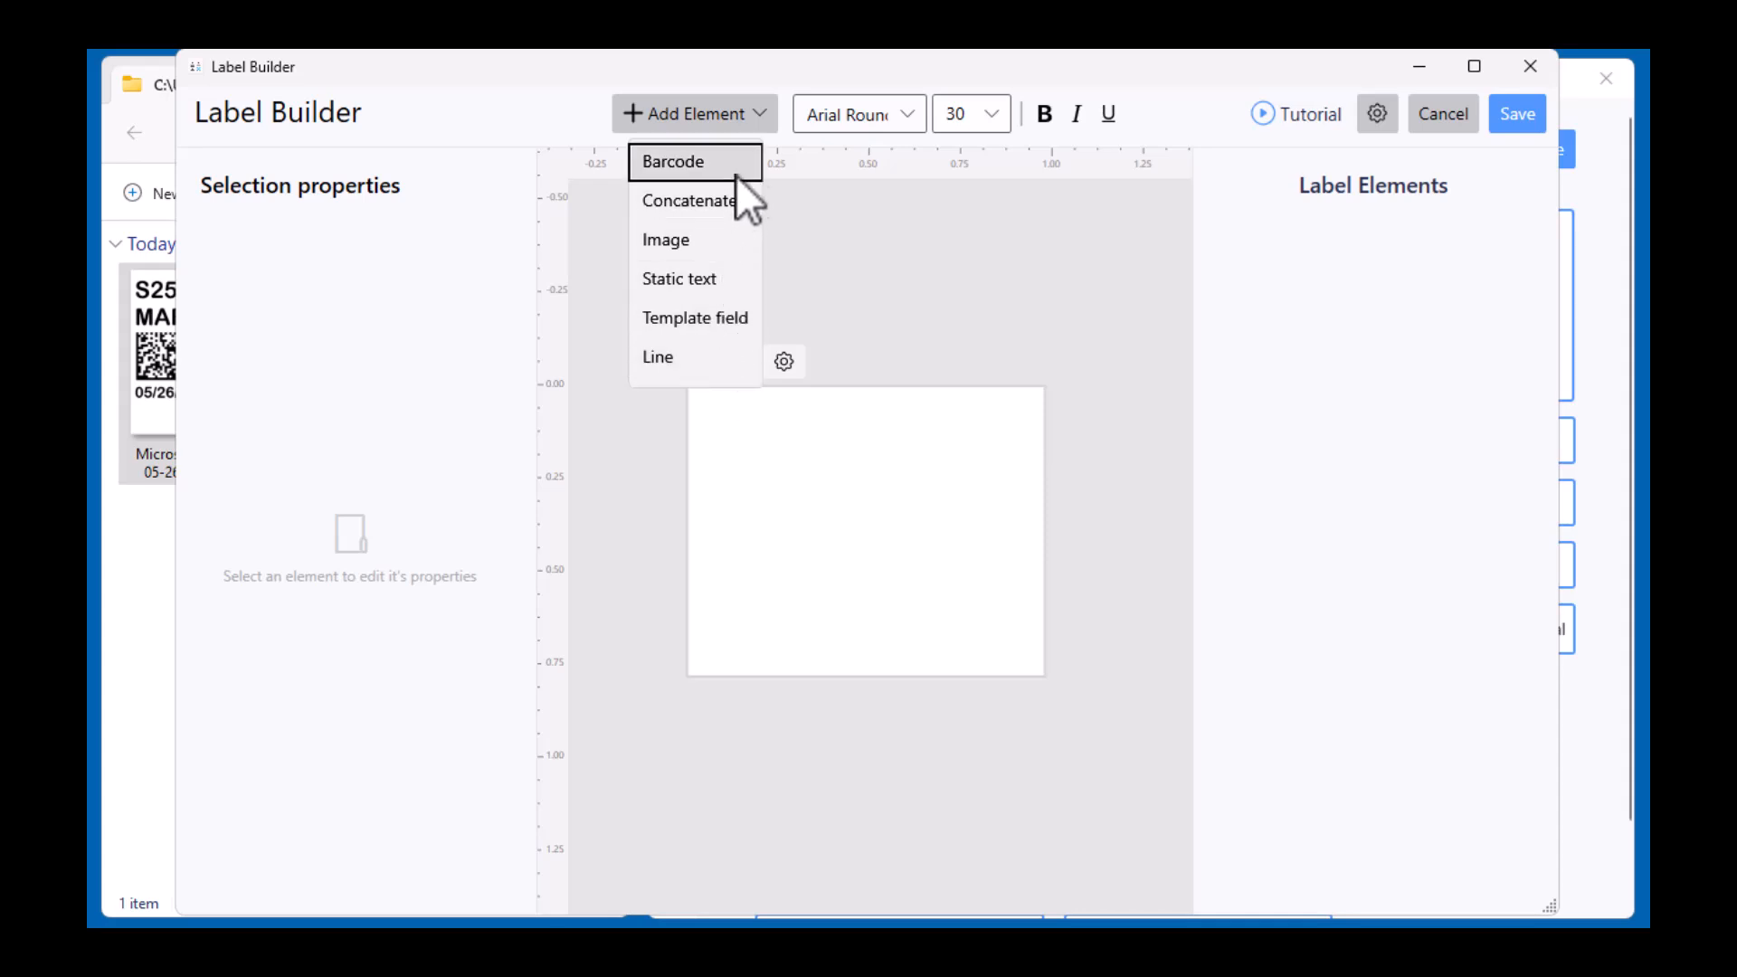
pyautogui.click(944, 60)
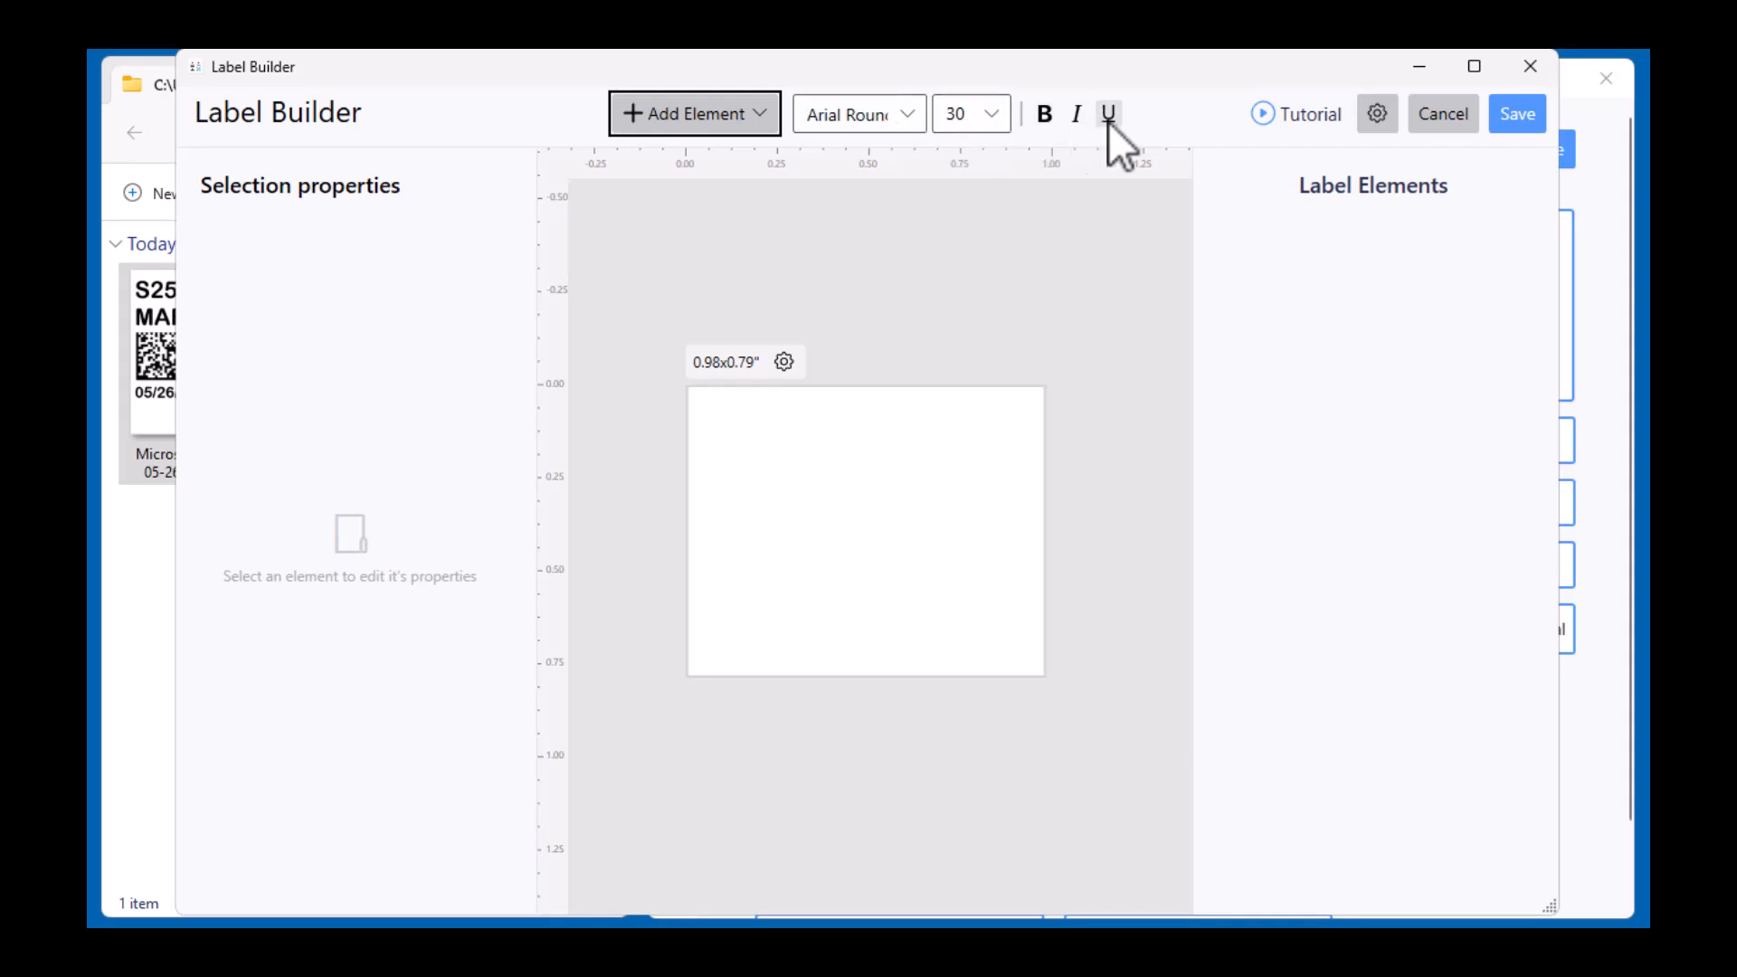
pyautogui.click(1380, 119)
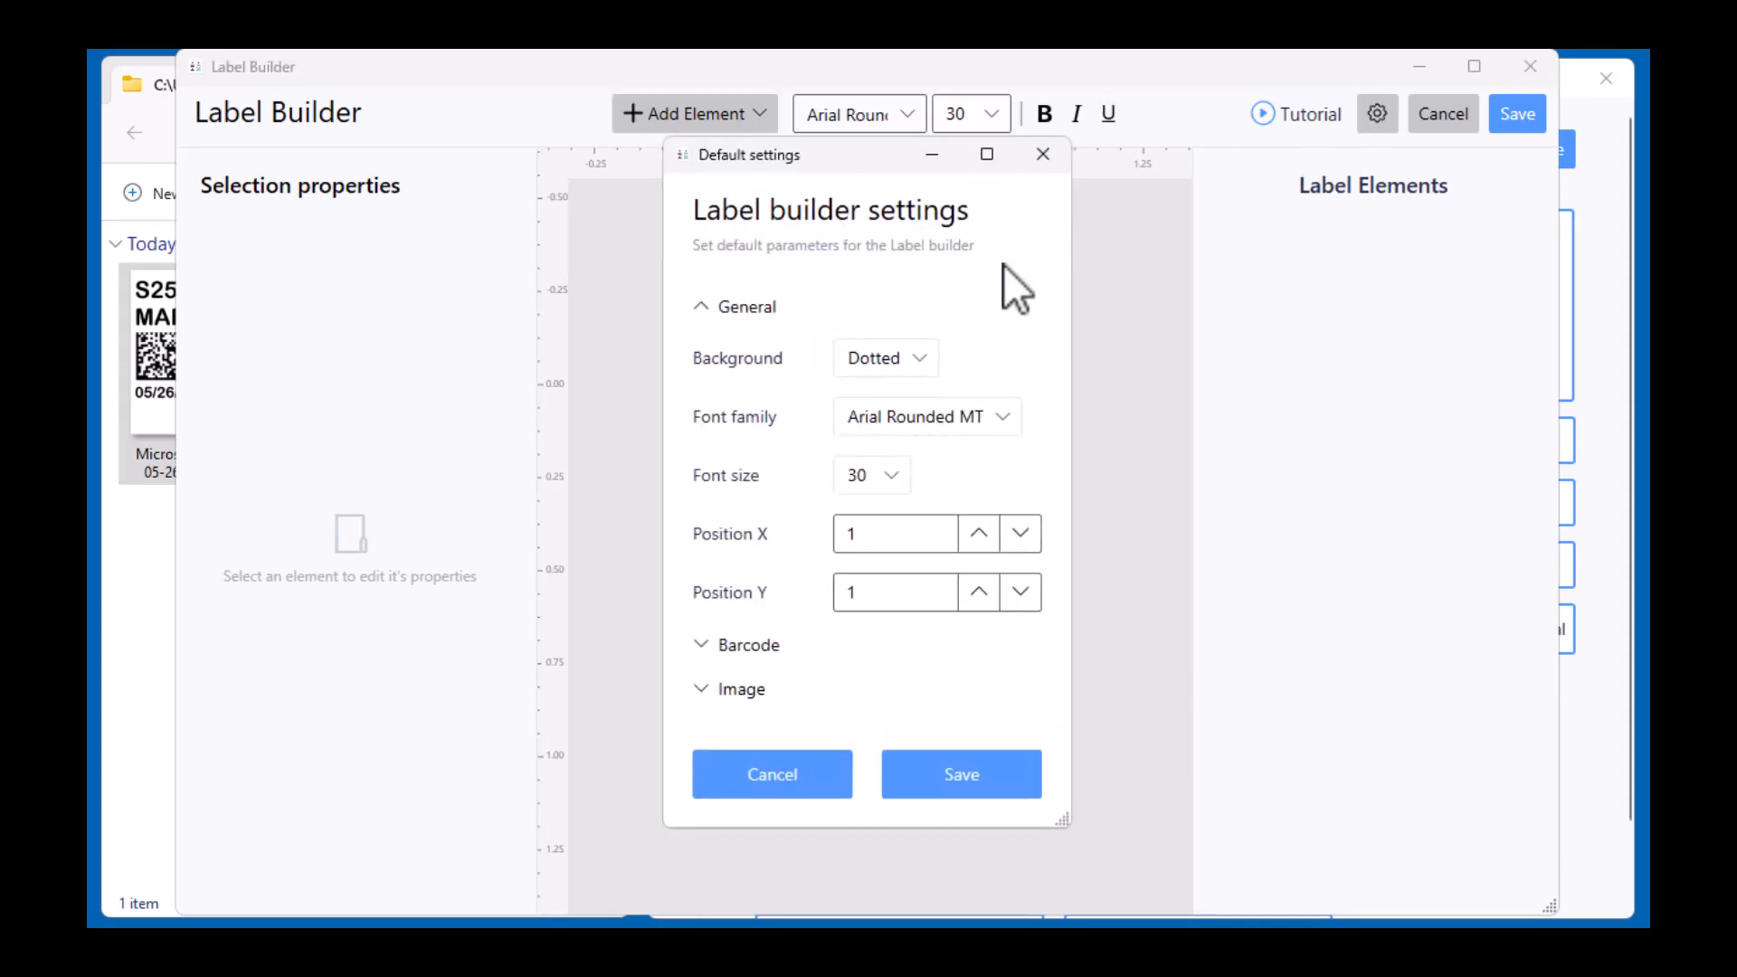
pyautogui.click(941, 408)
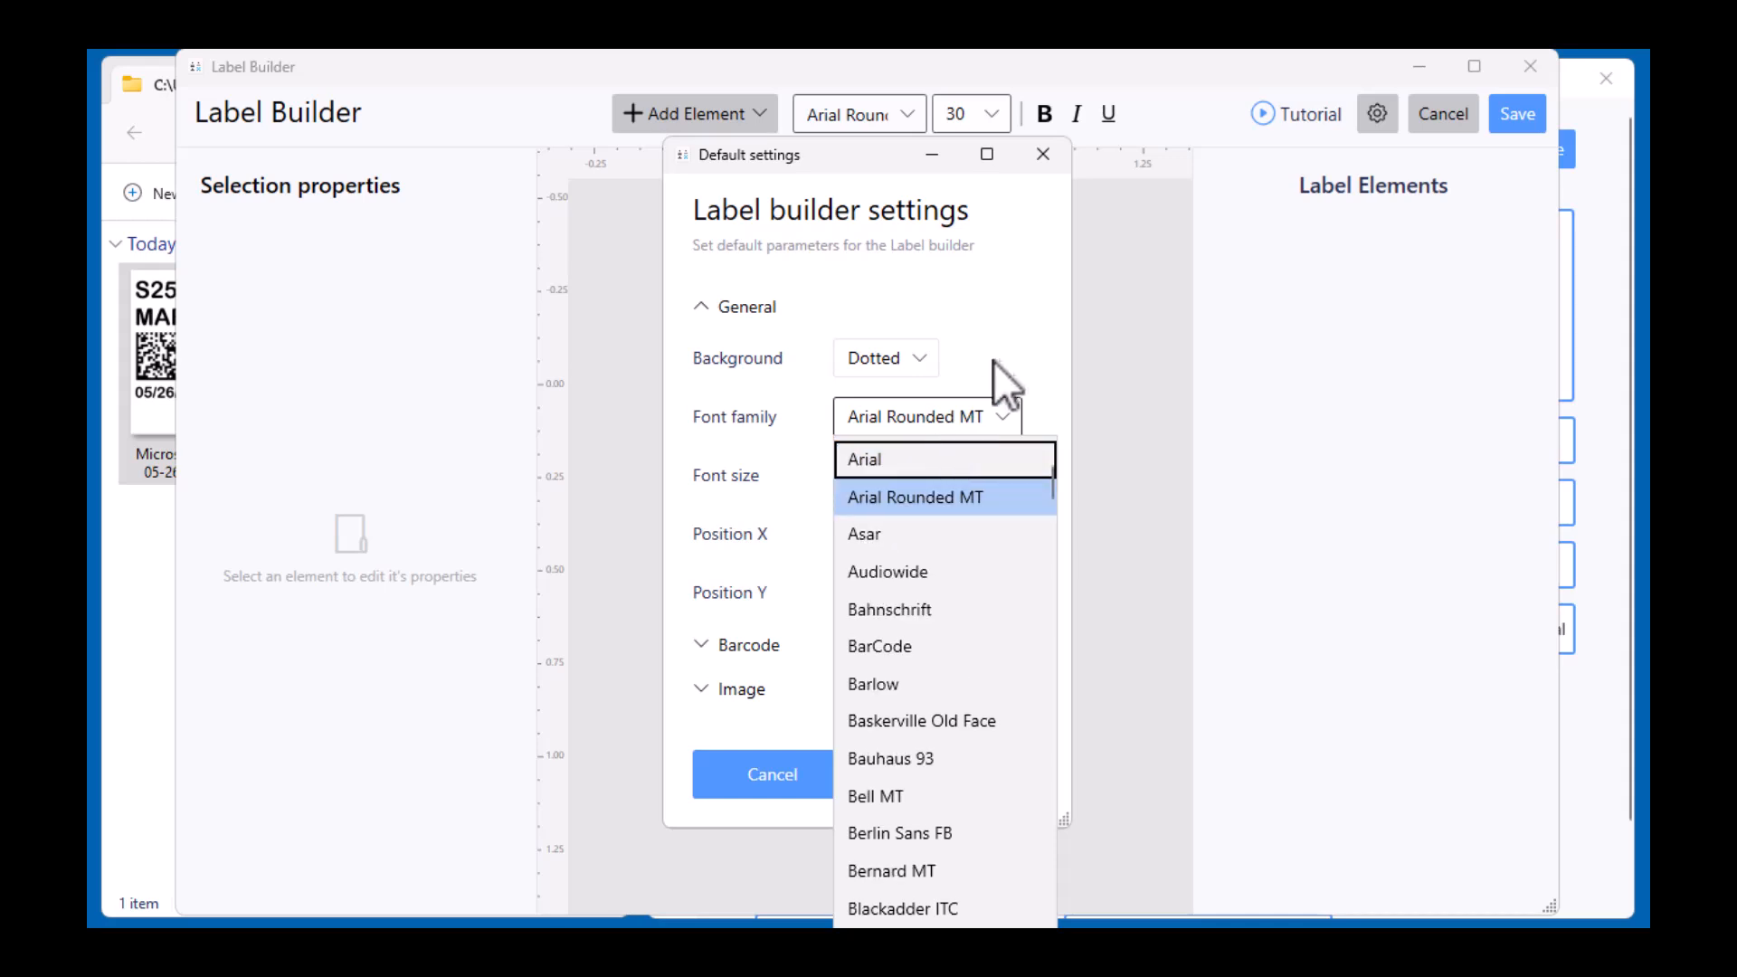
pyautogui.click(943, 398)
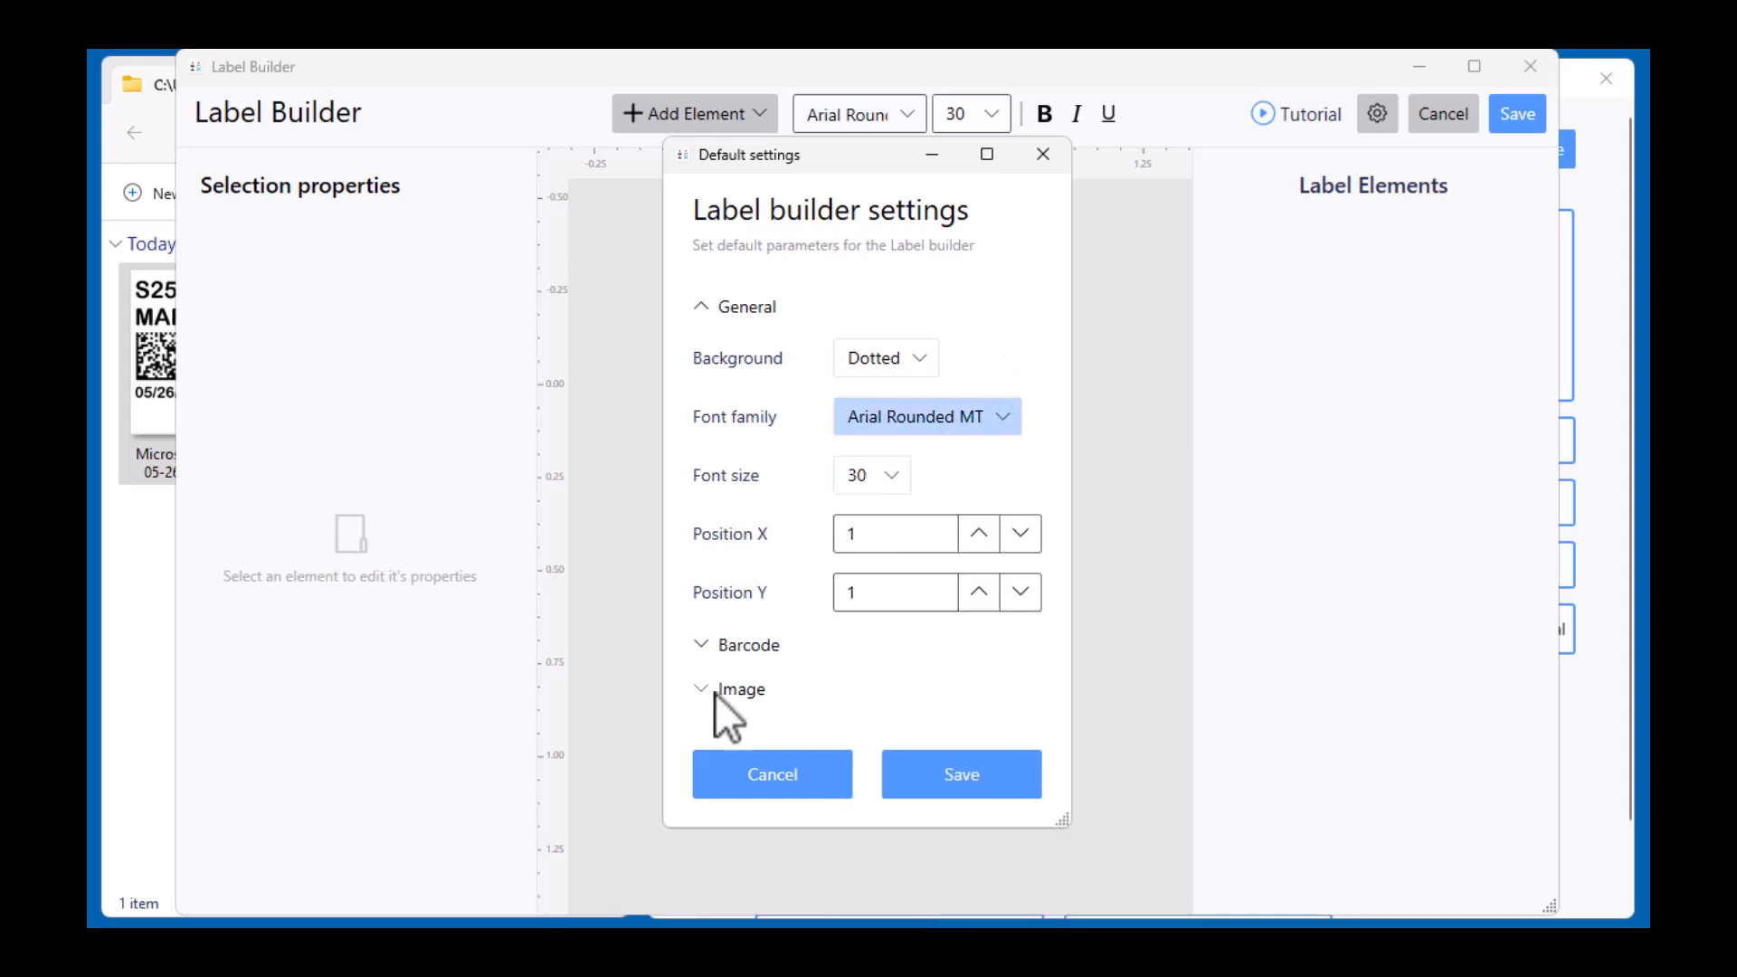
pyautogui.click(1033, 167)
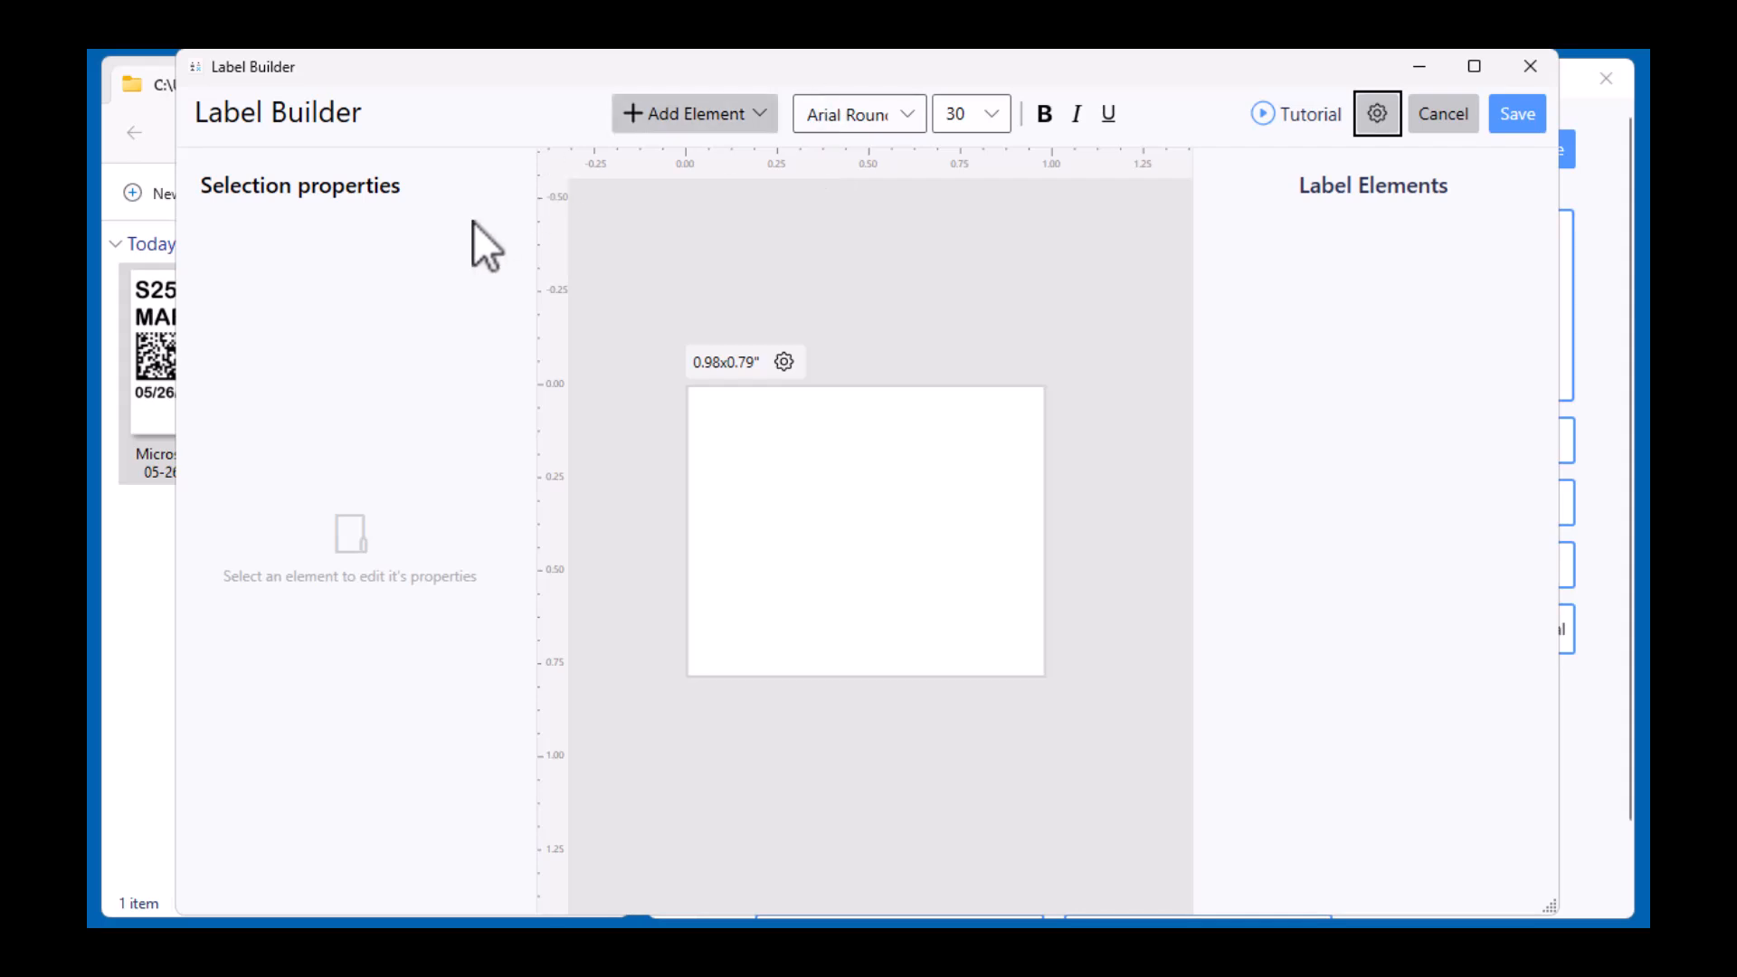
# - Arrange the Label Builder and file explorer windows so the sample label image stays visible beside the label canvas
pyautogui.moveTo(549, 85); pyautogui.dragTo(798, 106)
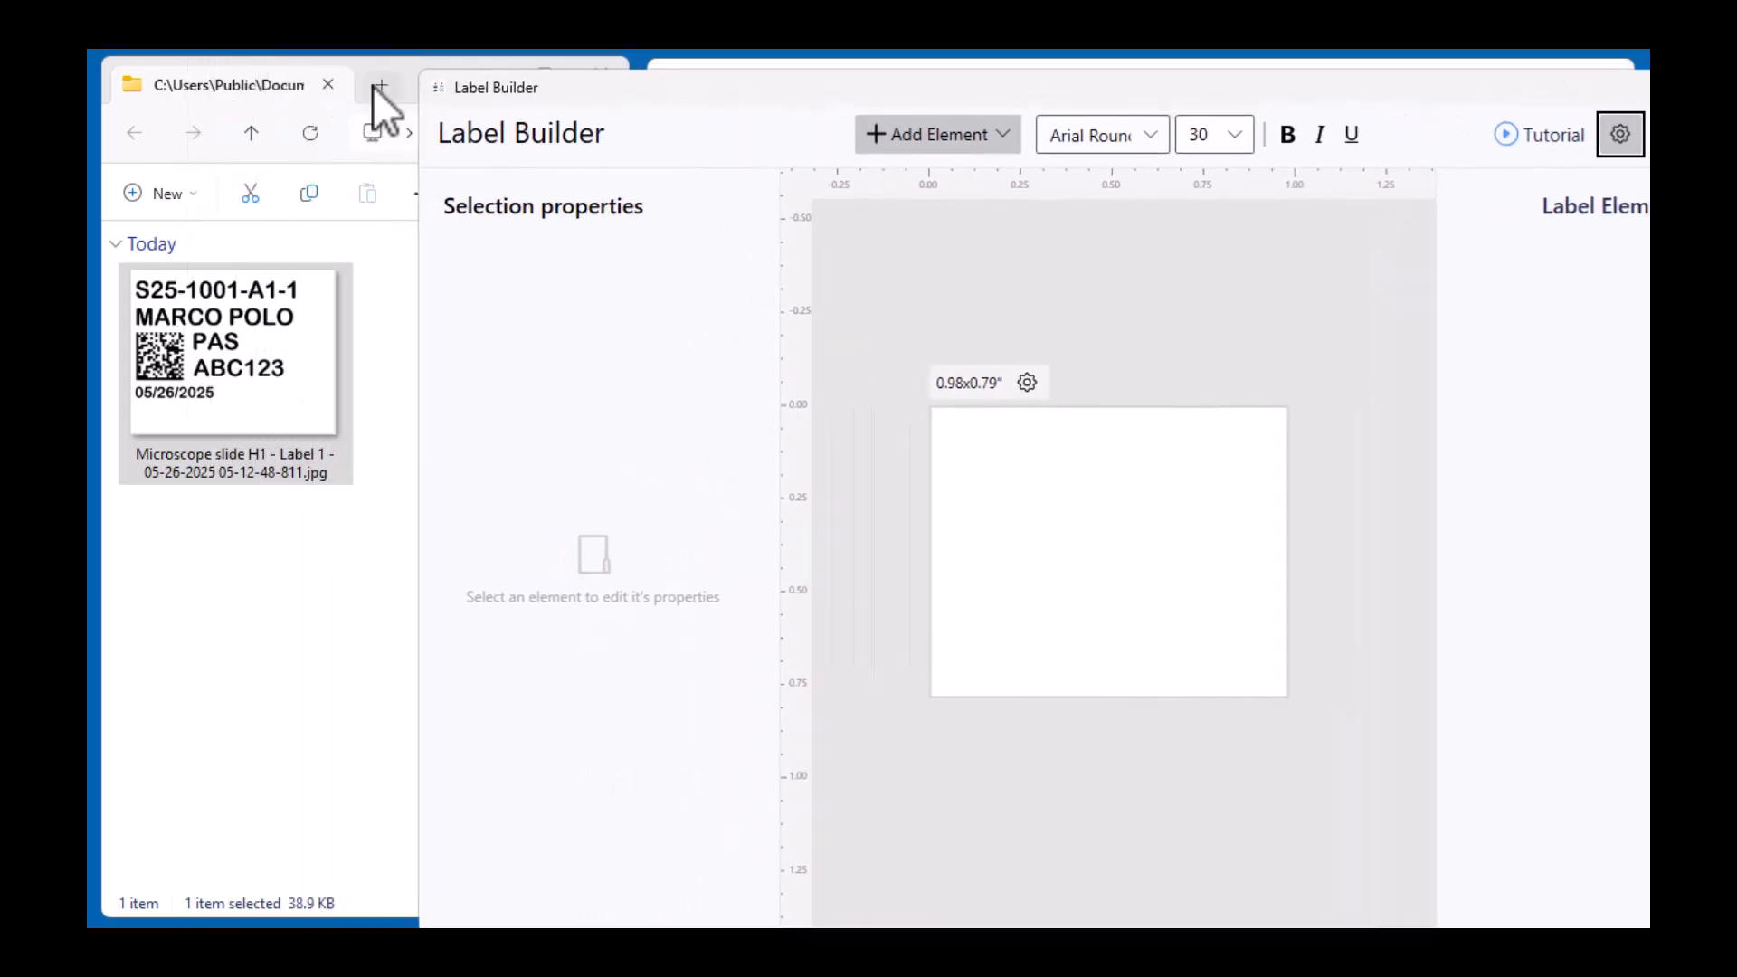
pyautogui.moveTo(618, 99); pyautogui.dragTo(644, 97)
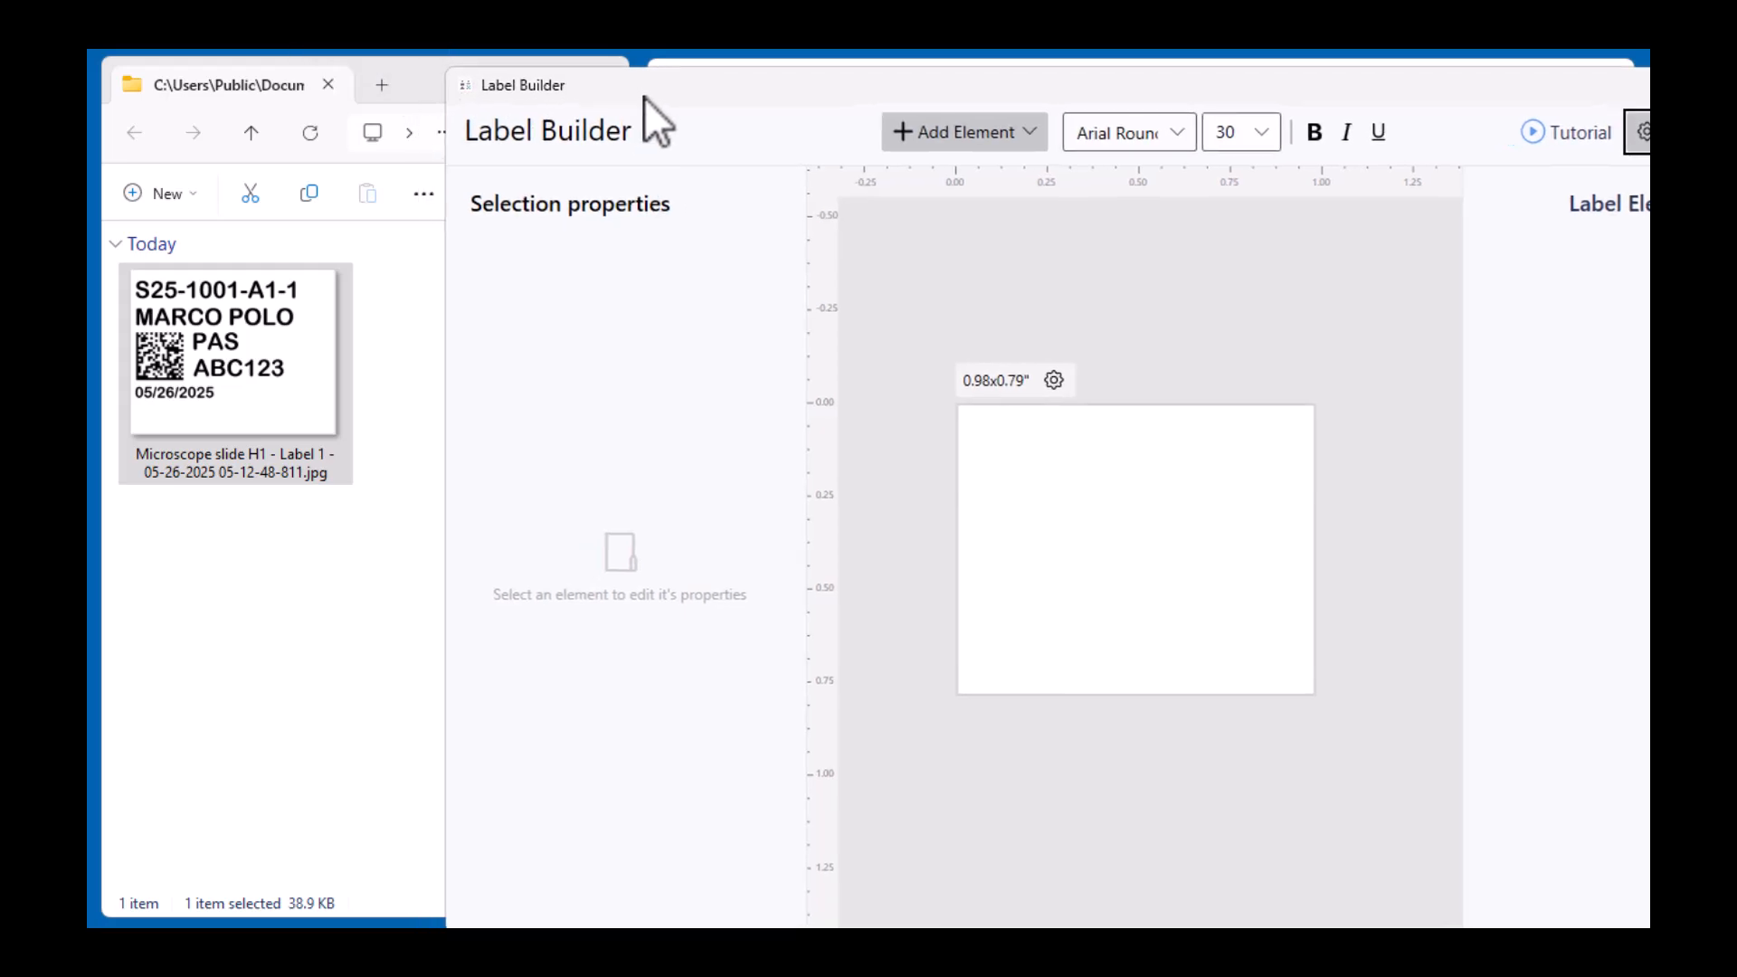
pyautogui.moveTo(428, 81); pyautogui.dragTo(399, 75)
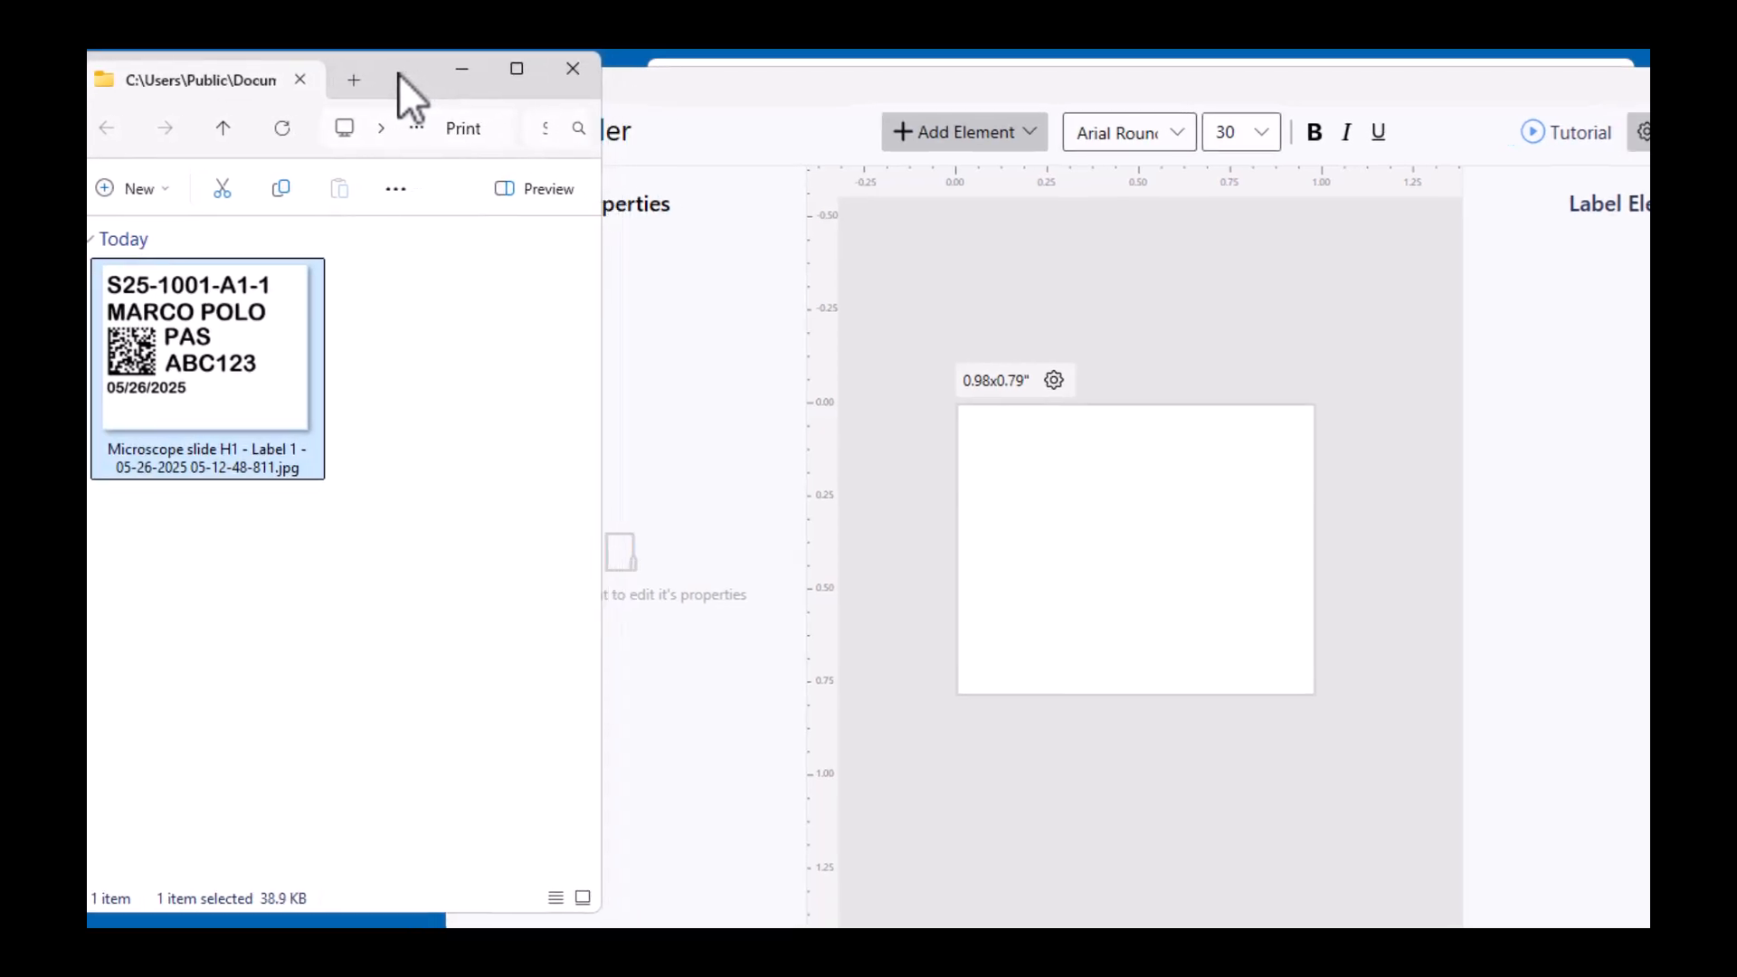
pyautogui.moveTo(766, 80); pyautogui.dragTo(617, 62)
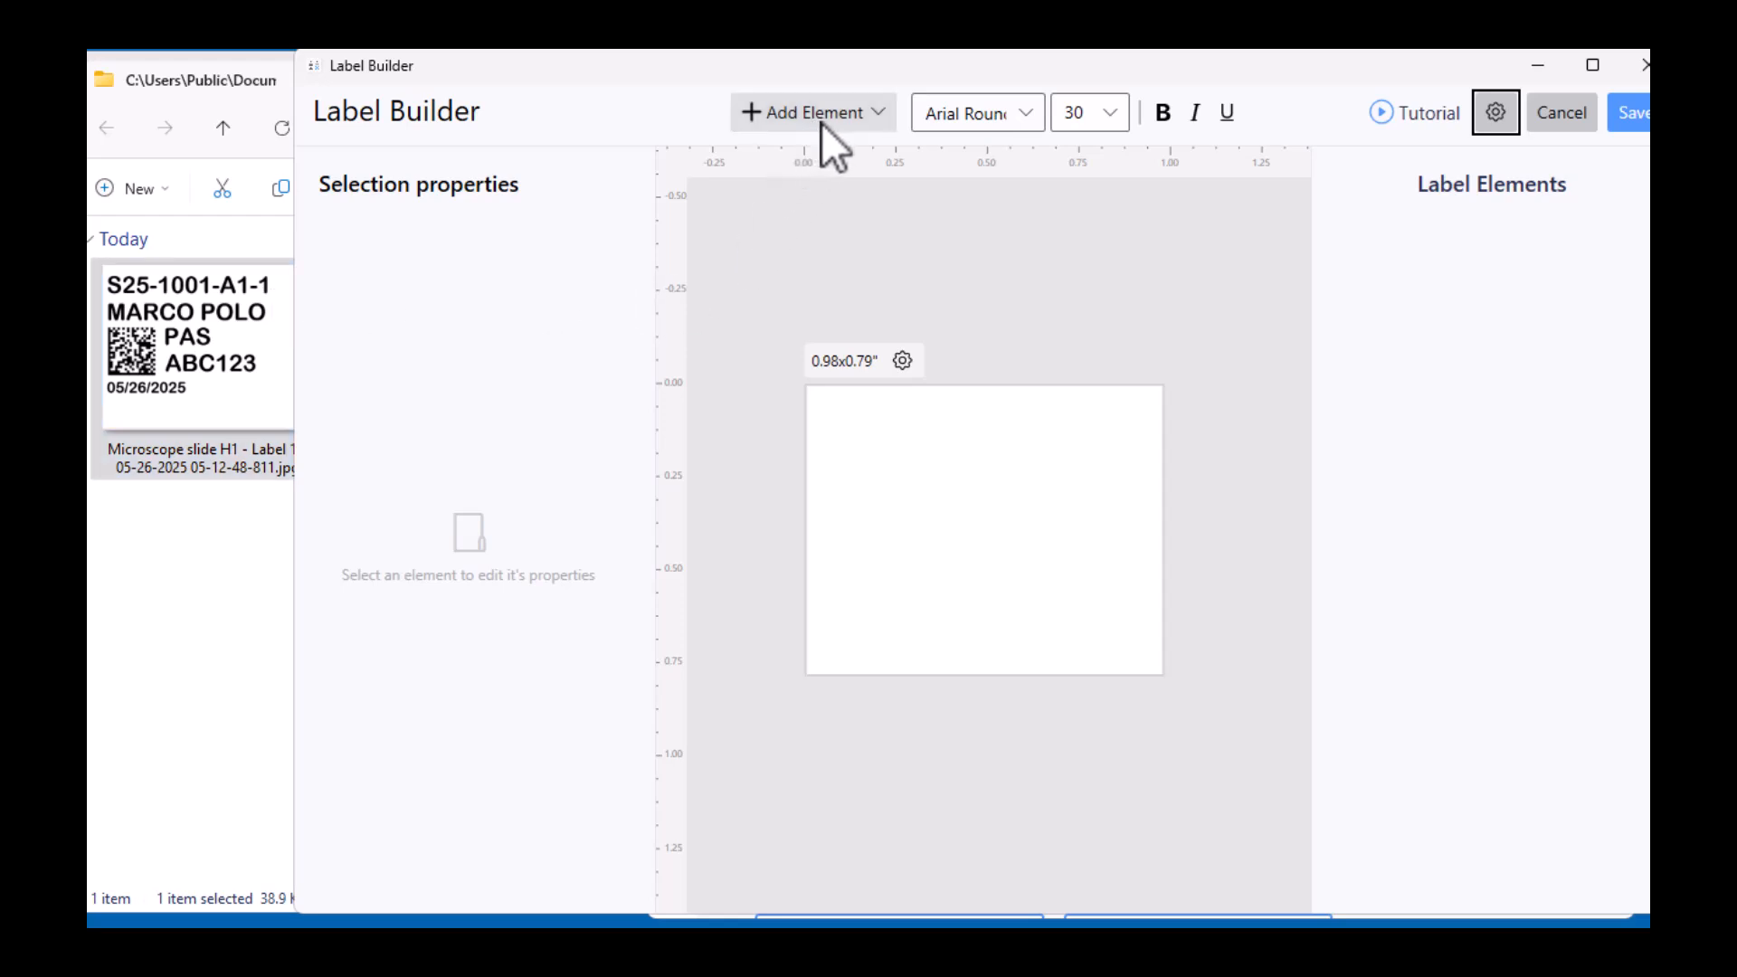
# - Add a Concatenate element to the label and start its content with Prefix, a "-" separator and Accession
pyautogui.click(855, 112)
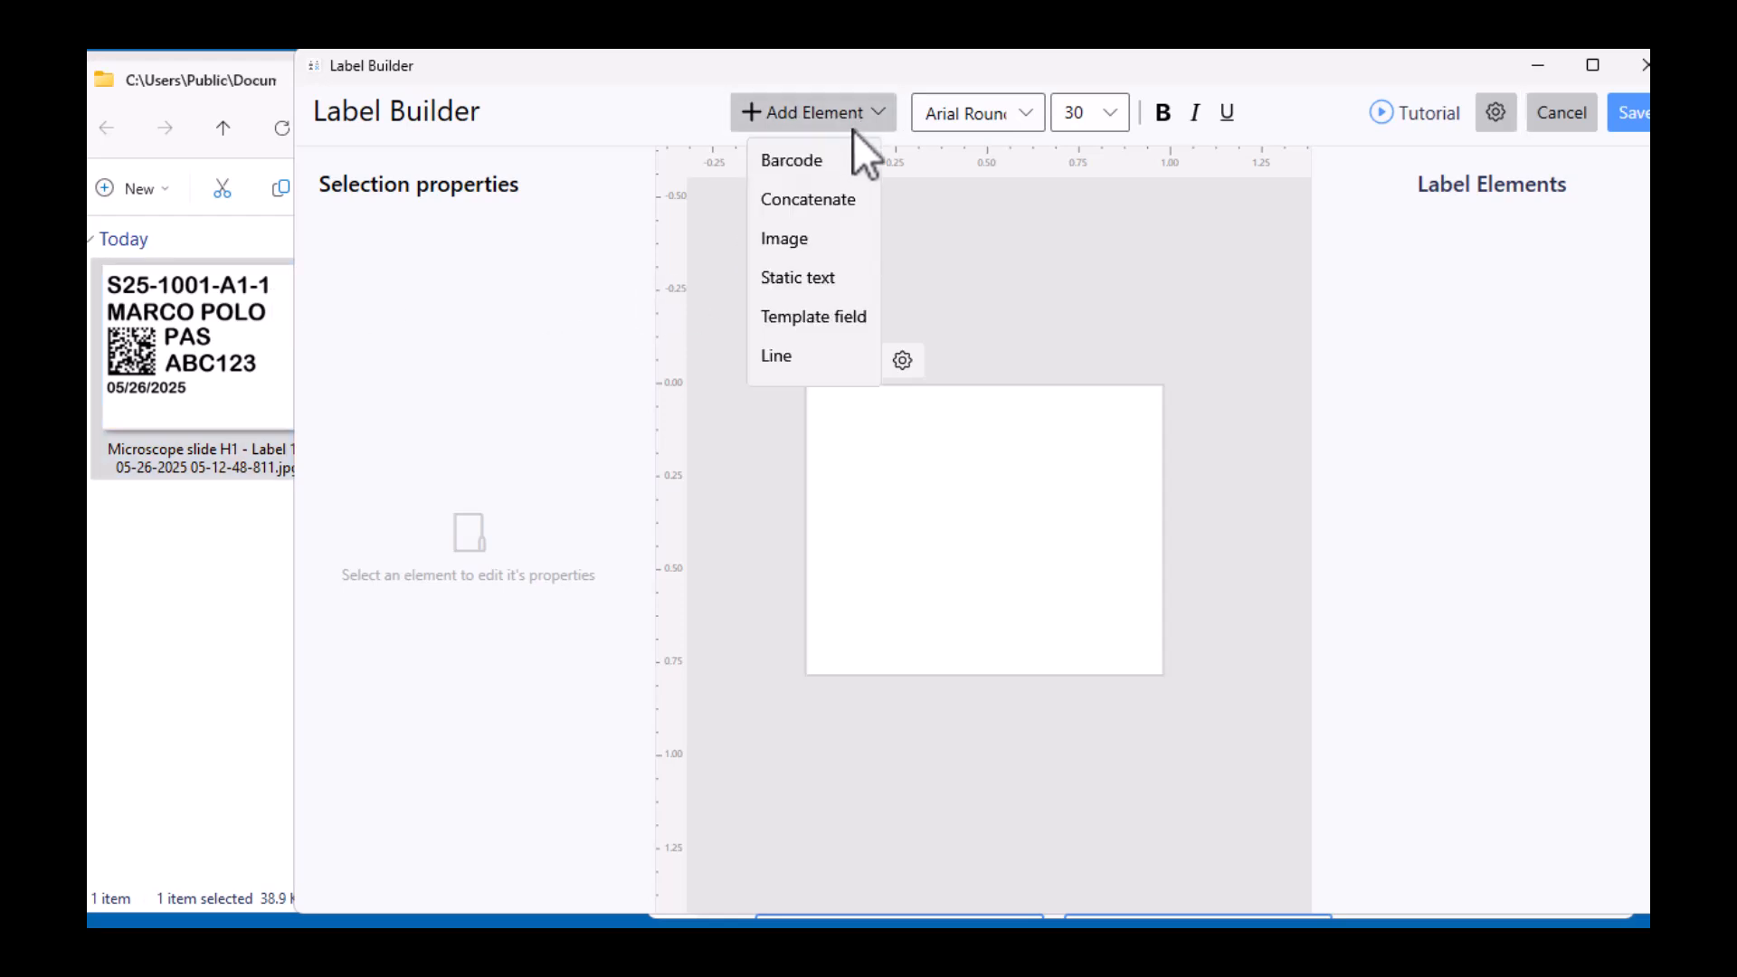
pyautogui.click(853, 197)
pyautogui.moveTo(733, 235); pyautogui.dragTo(1038, 224)
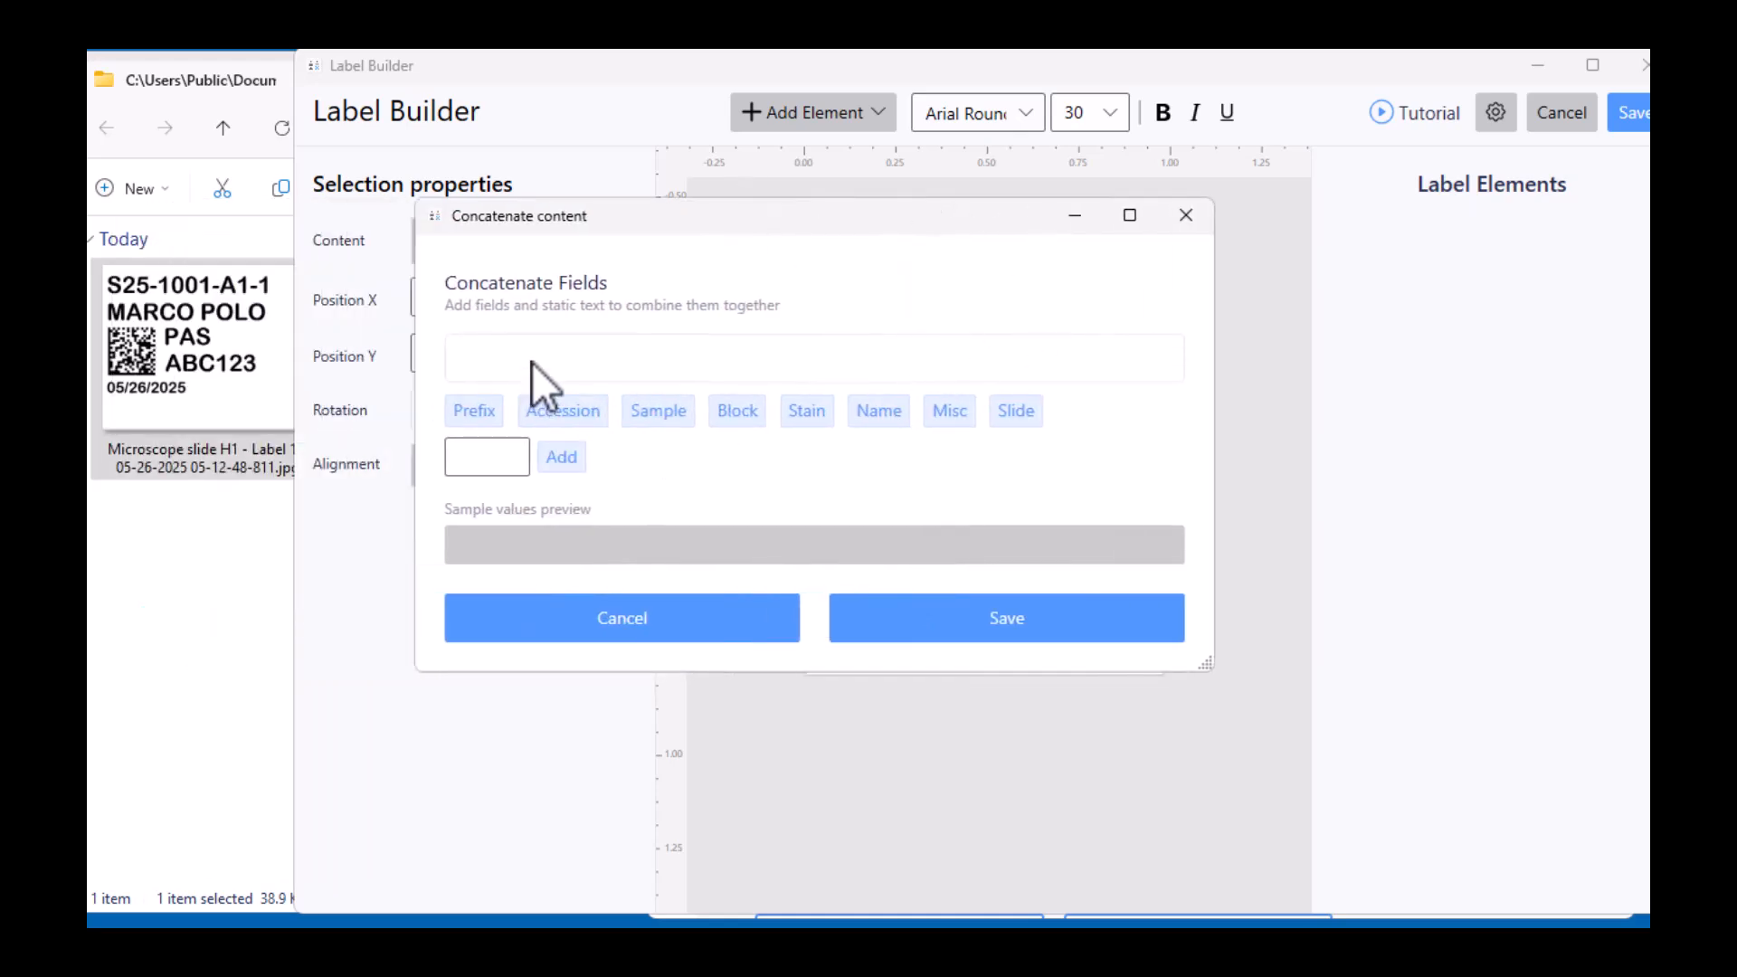
pyautogui.click(481, 414)
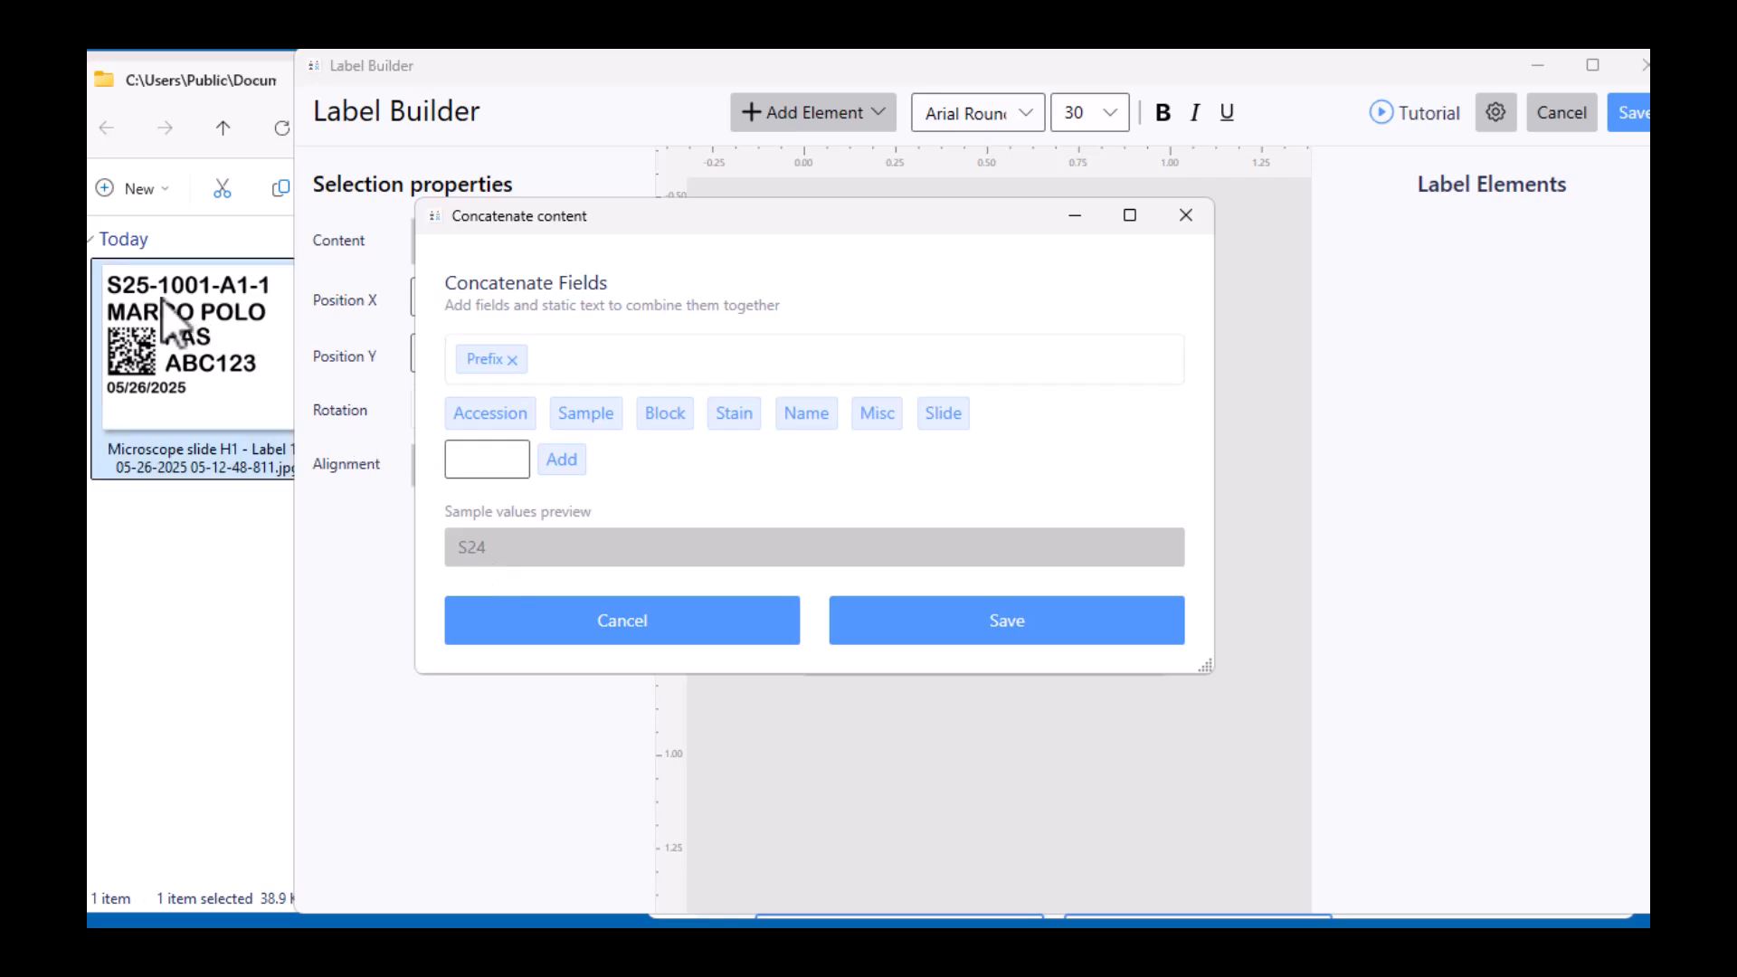
pyautogui.click(472, 456)
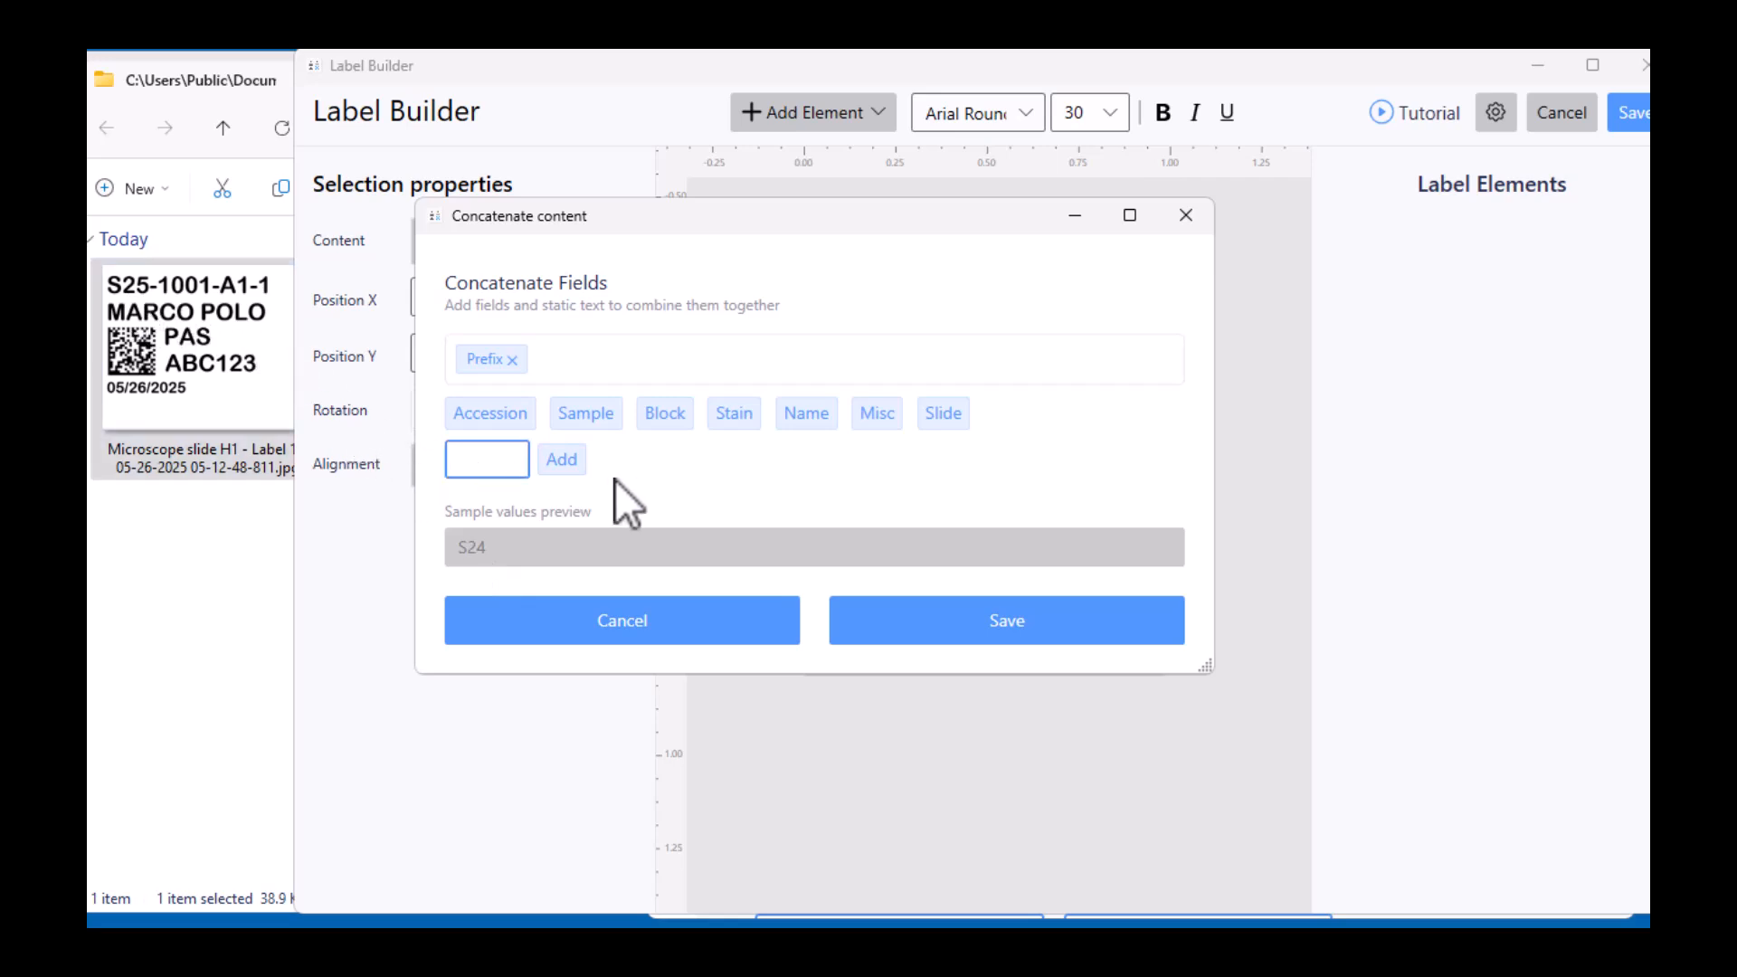
pyautogui.write('-')
pyautogui.click(565, 461)
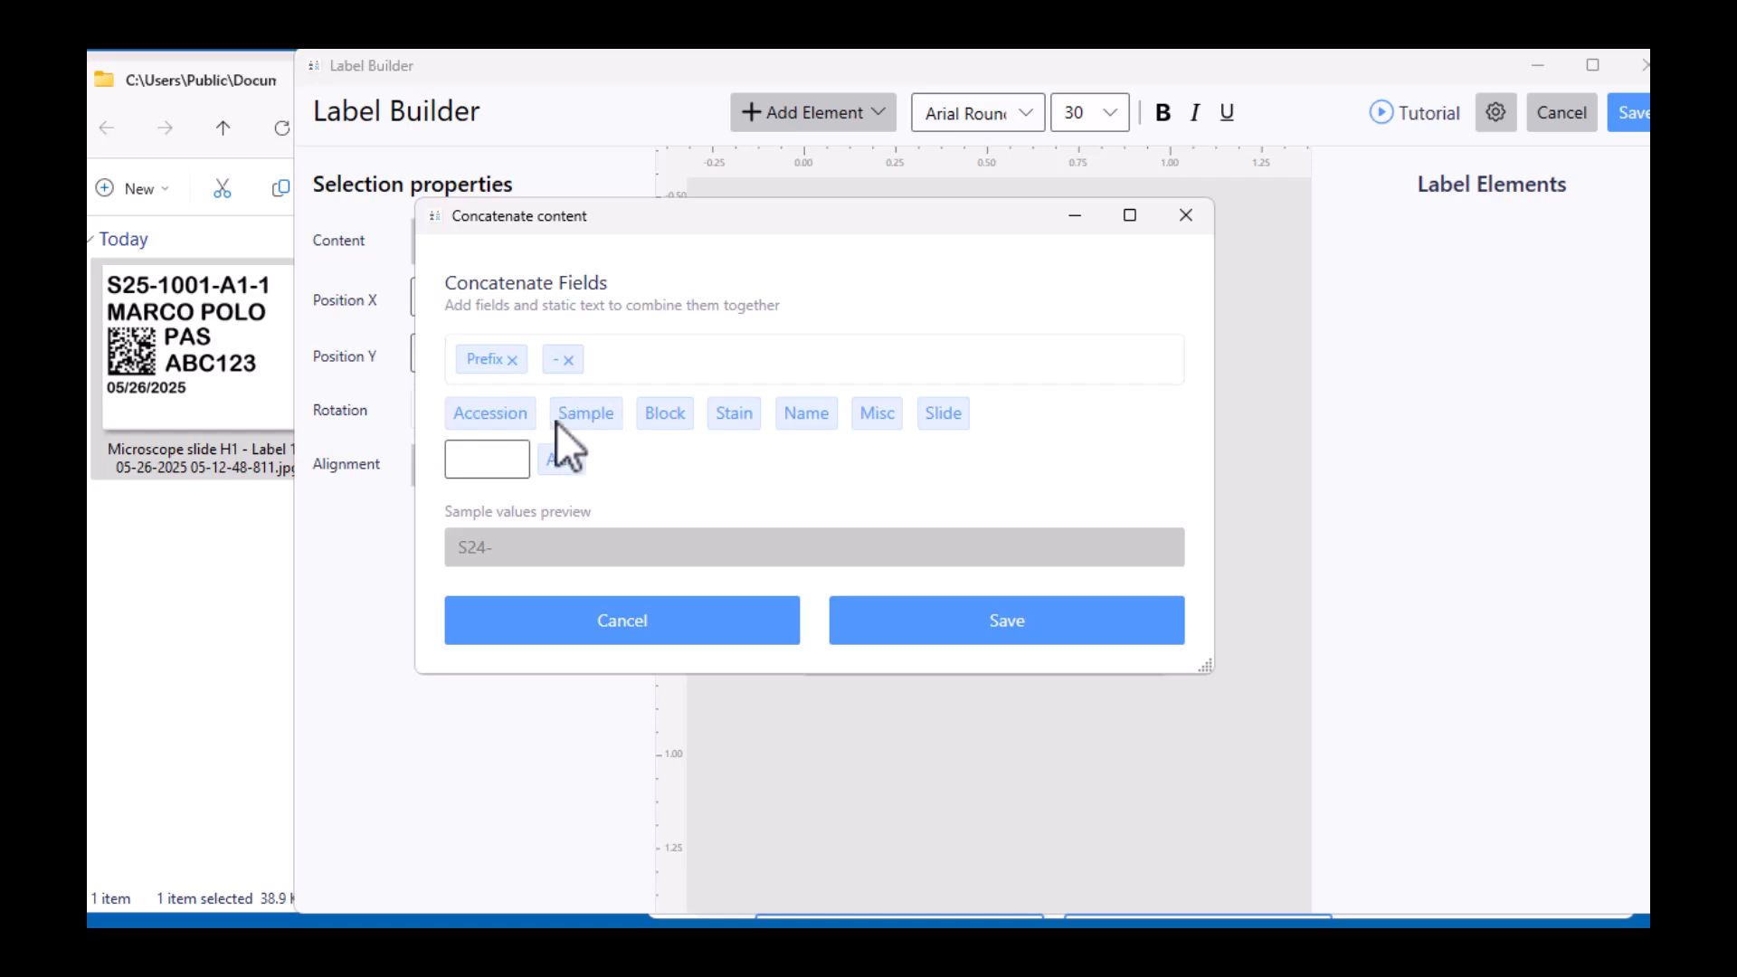
pyautogui.click(507, 421)
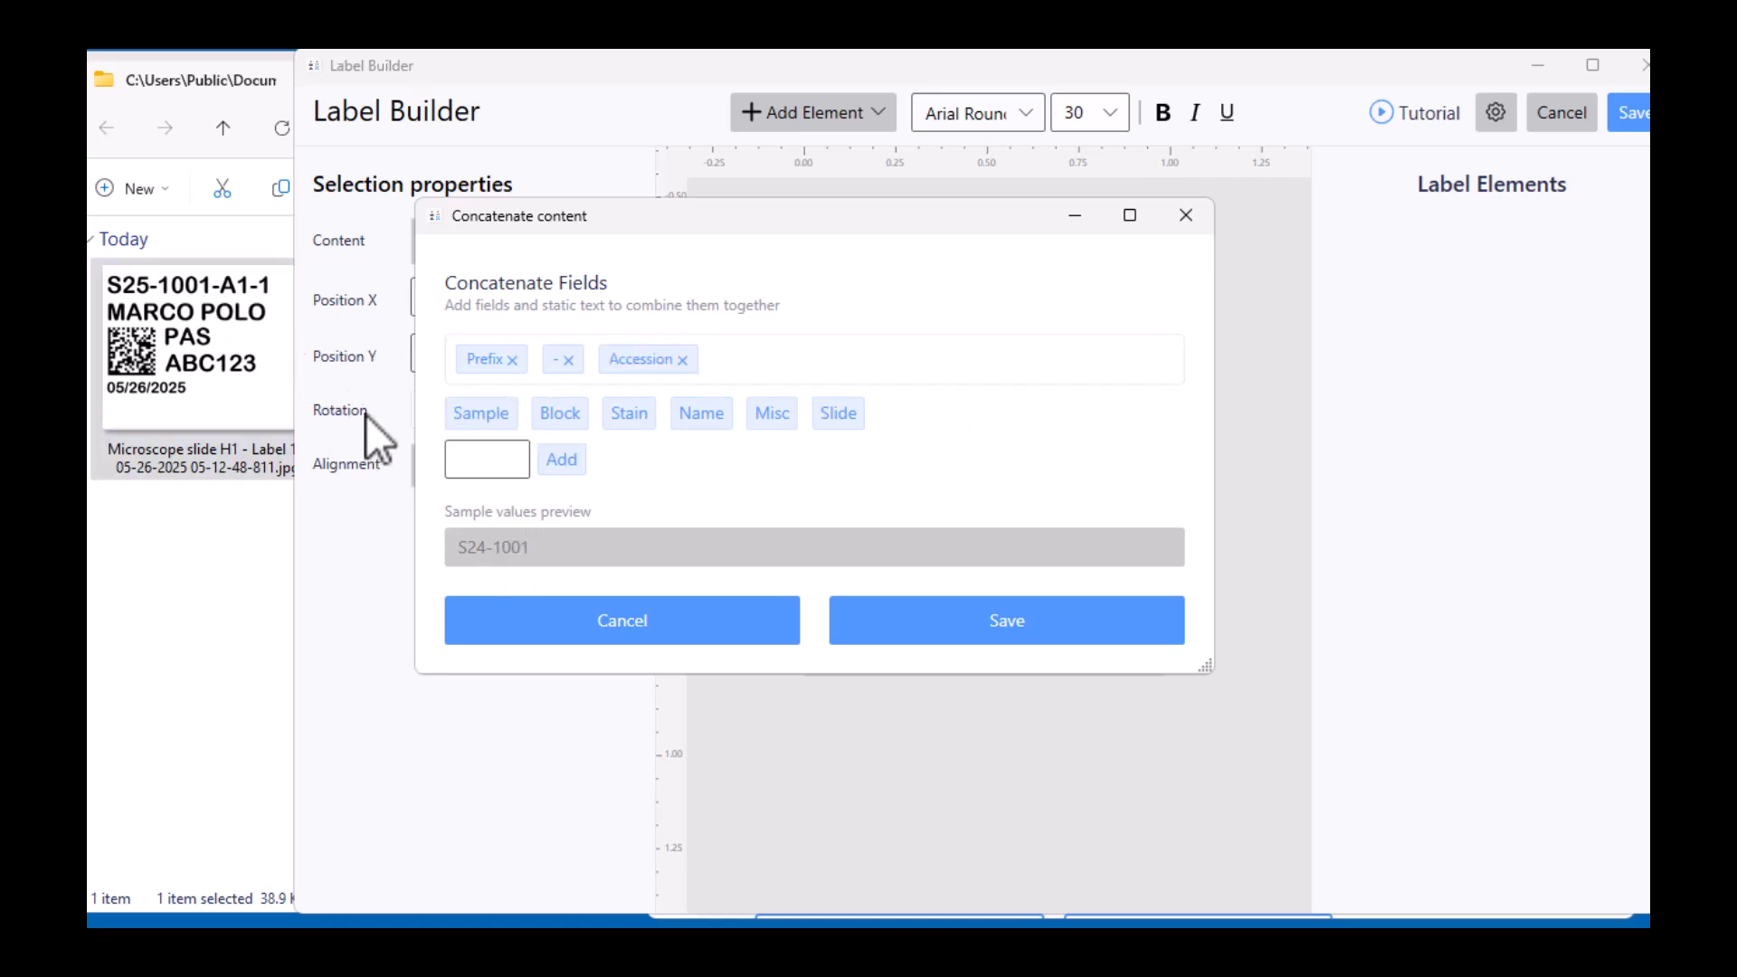
# - Append a "-" separator followed by the Sample and Block fields to the concatenated content
pyautogui.click(479, 455)
pyautogui.write('-')
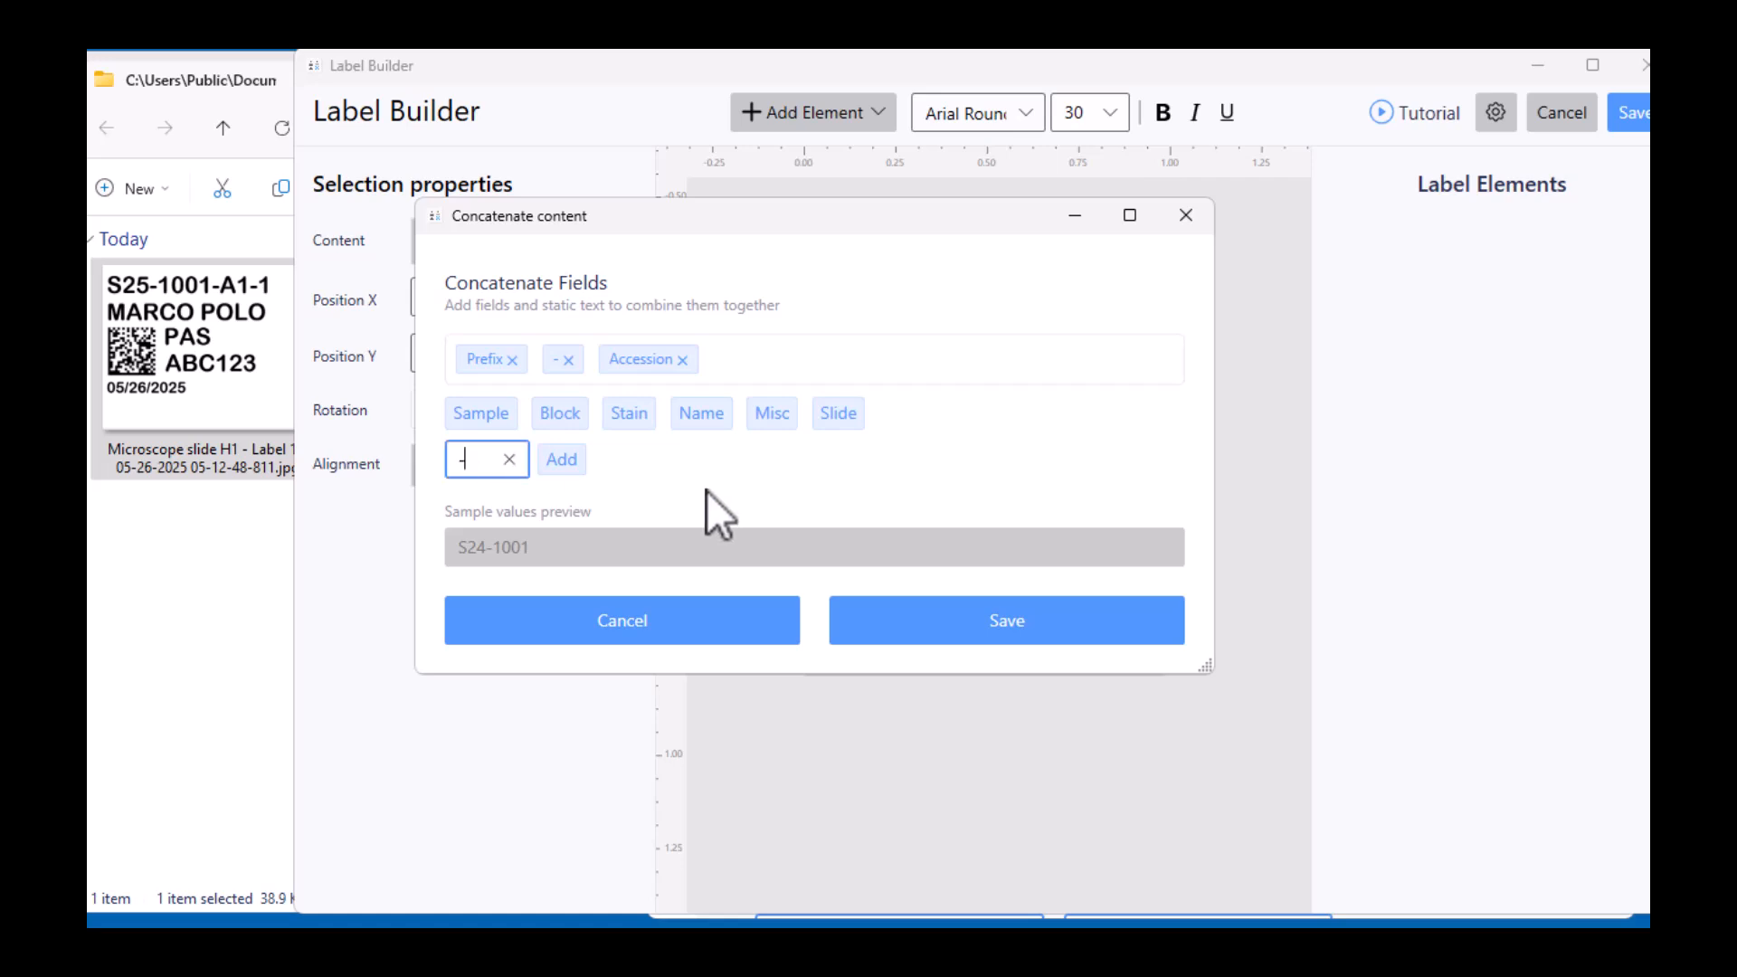
pyautogui.click(562, 464)
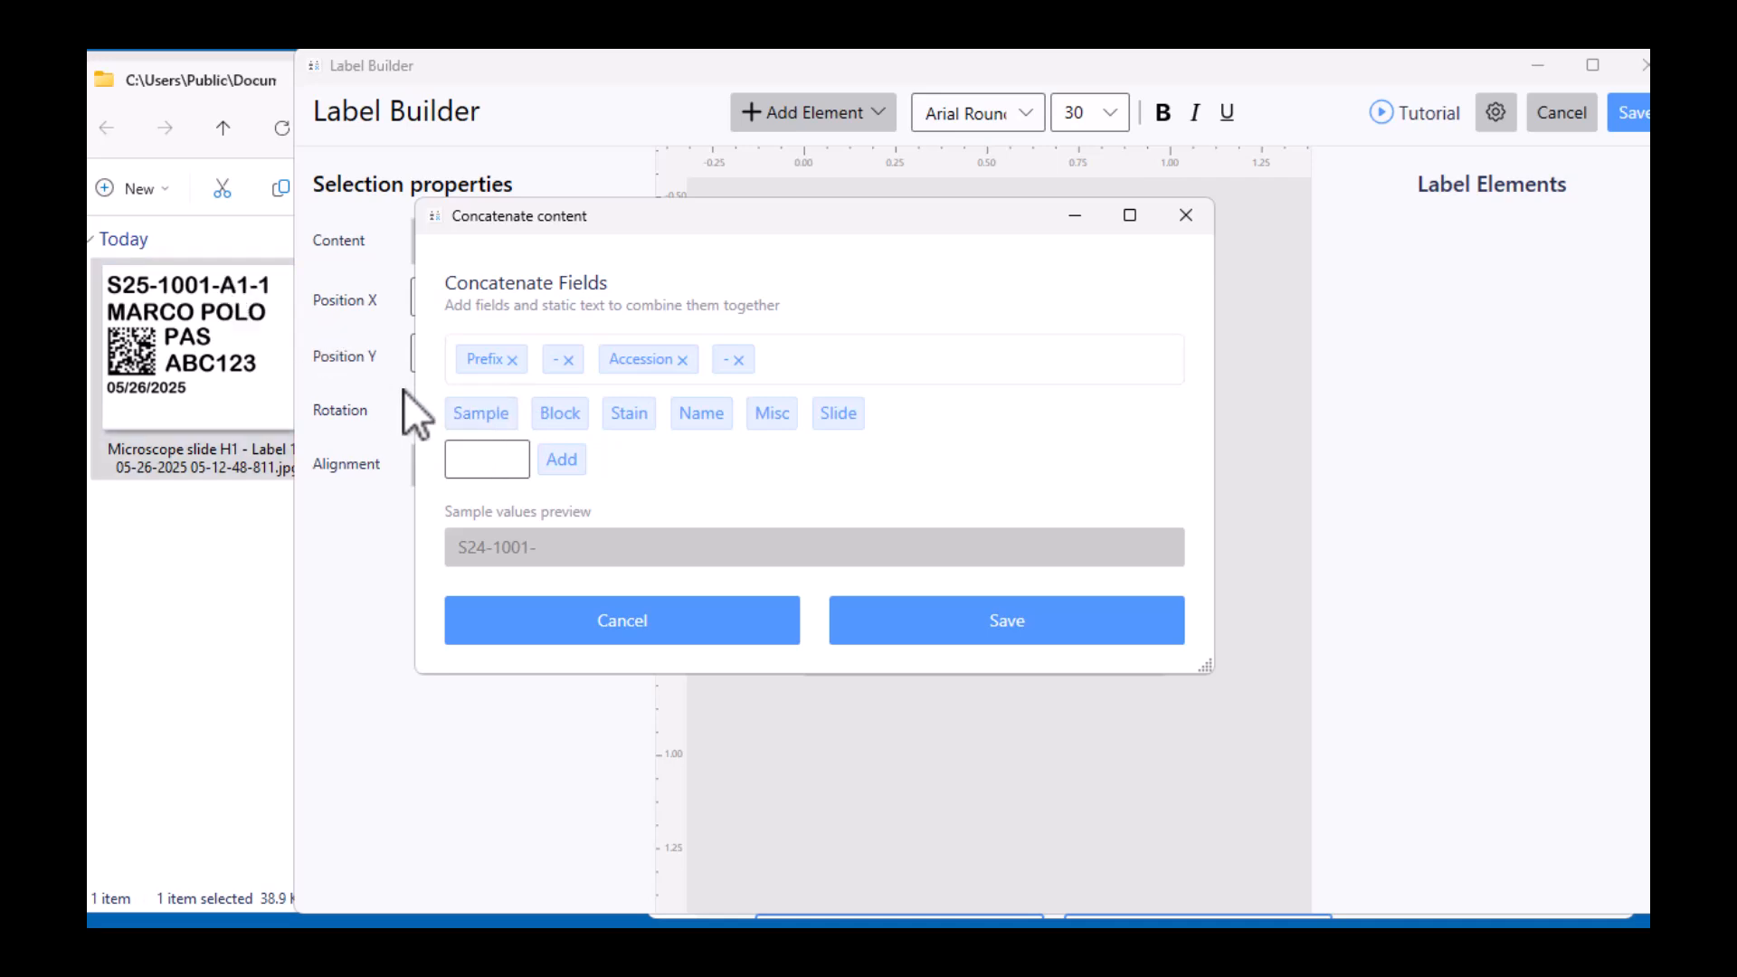
pyautogui.click(466, 408)
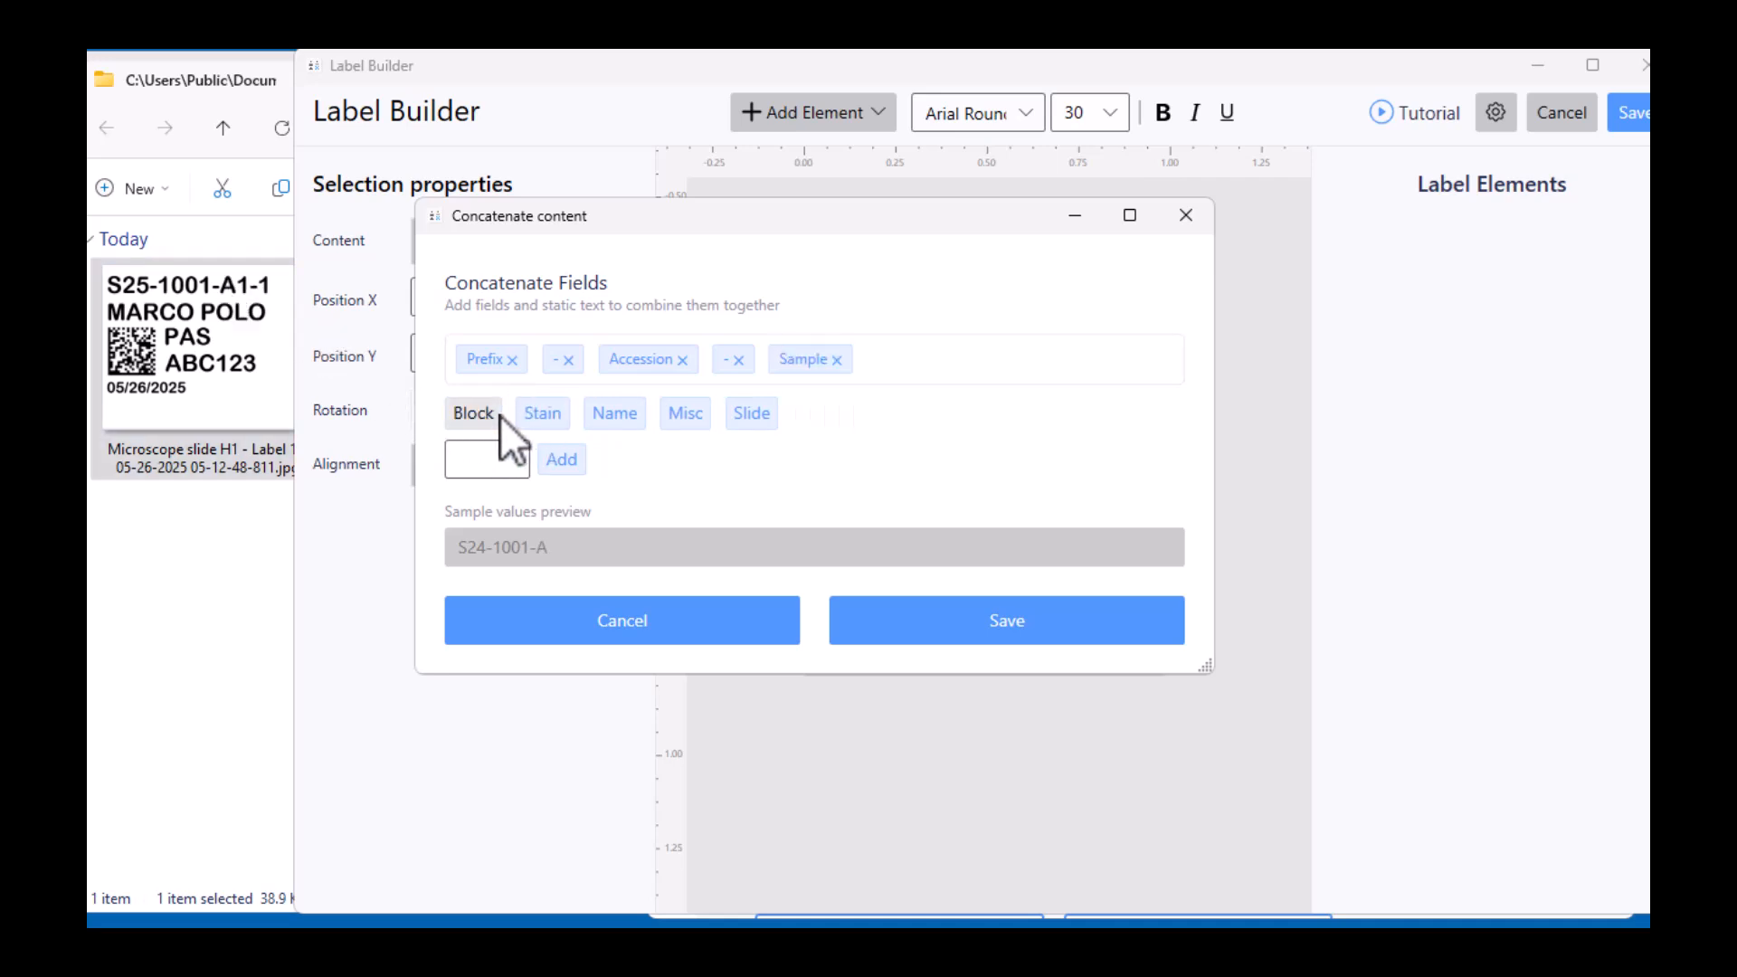
pyautogui.click(490, 412)
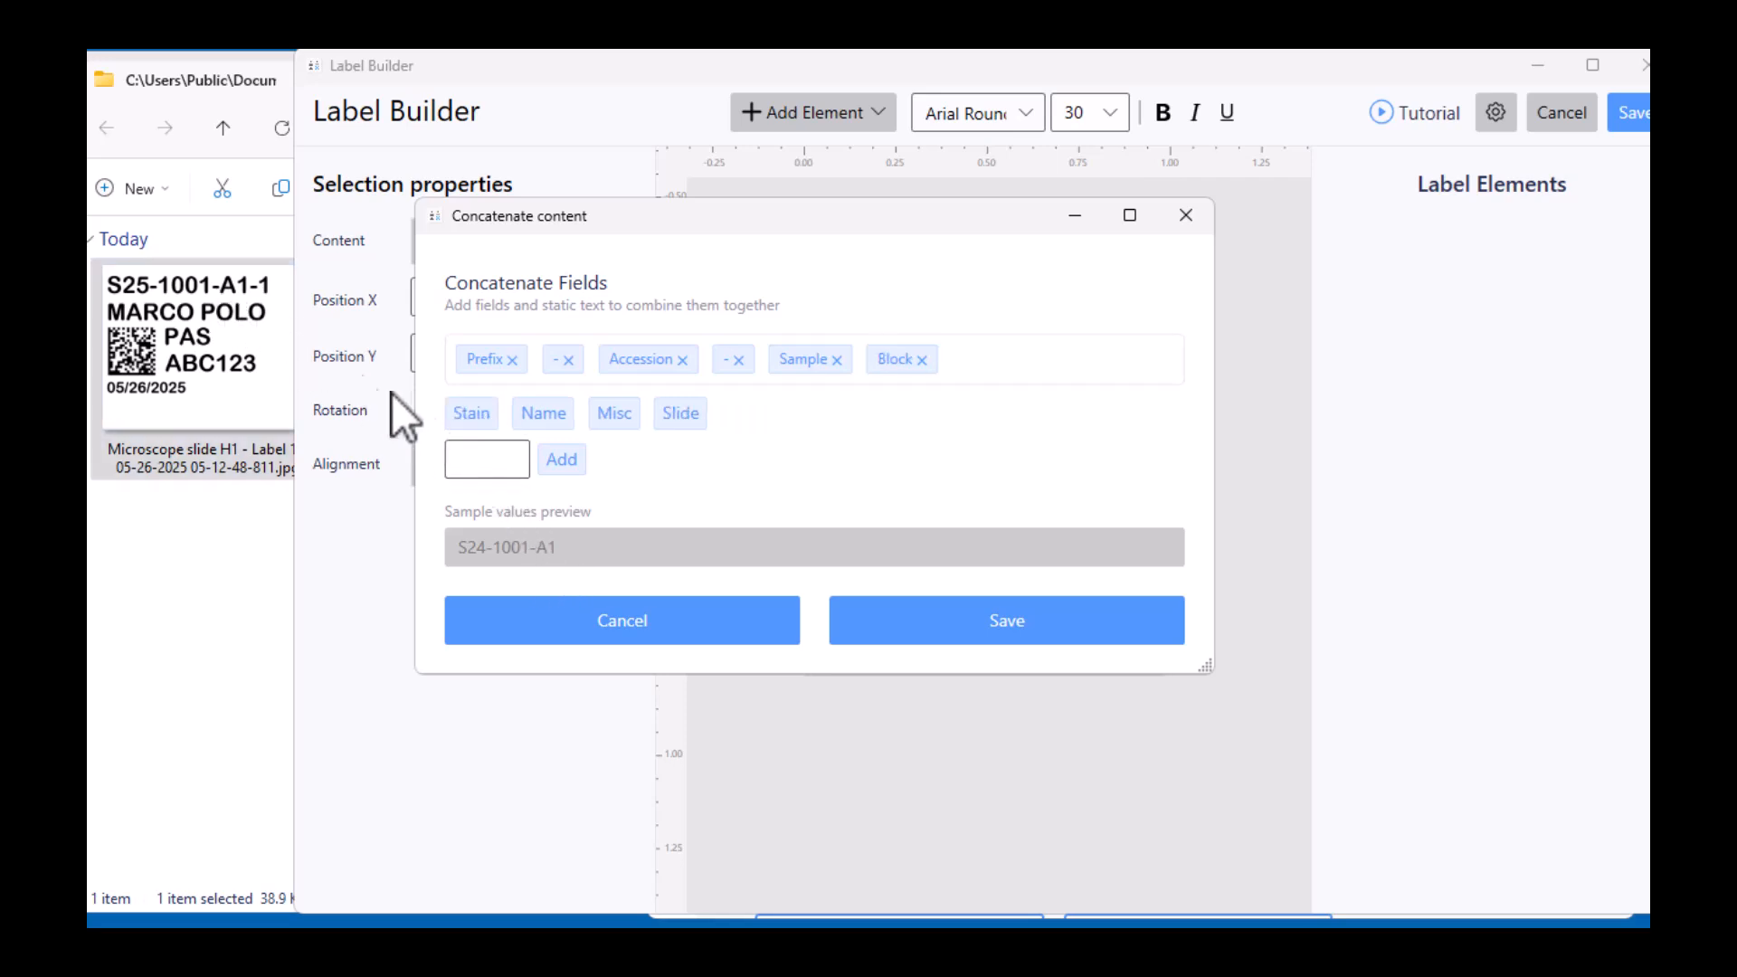
# - Append a "-" separator and the Slide field, and save the concatenated content to the label
pyautogui.click(515, 459)
pyautogui.write('-')
pyautogui.click(578, 459)
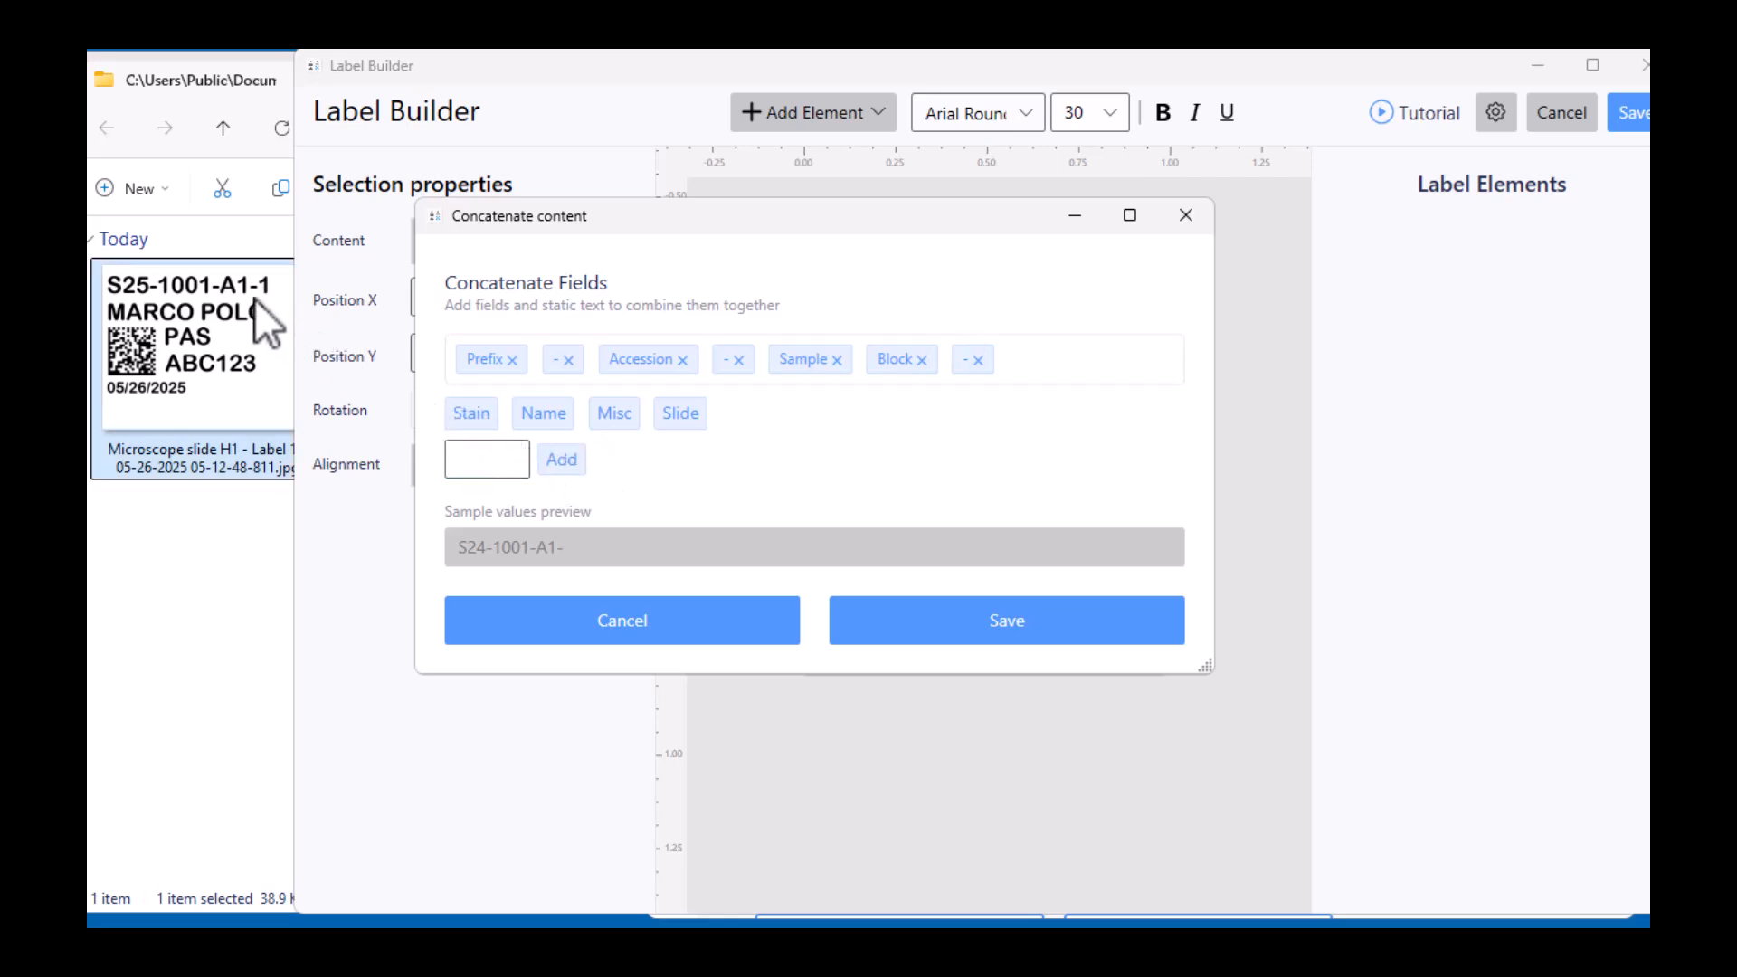
pyautogui.click(680, 414)
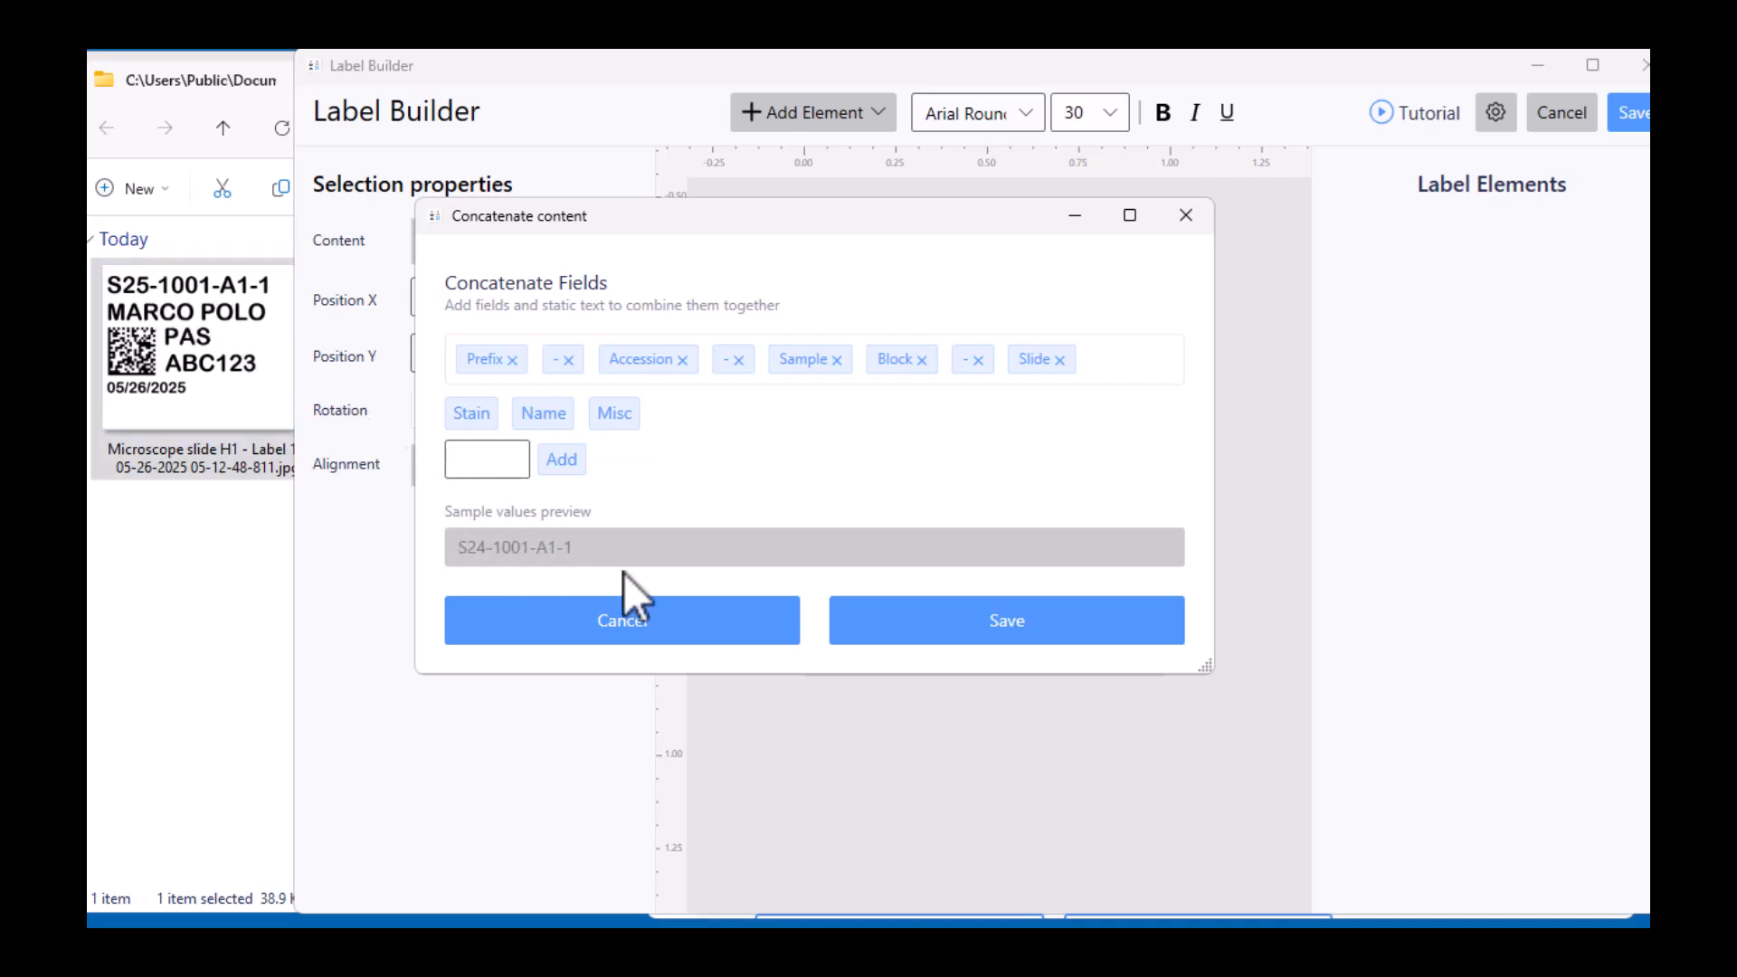
pyautogui.click(917, 621)
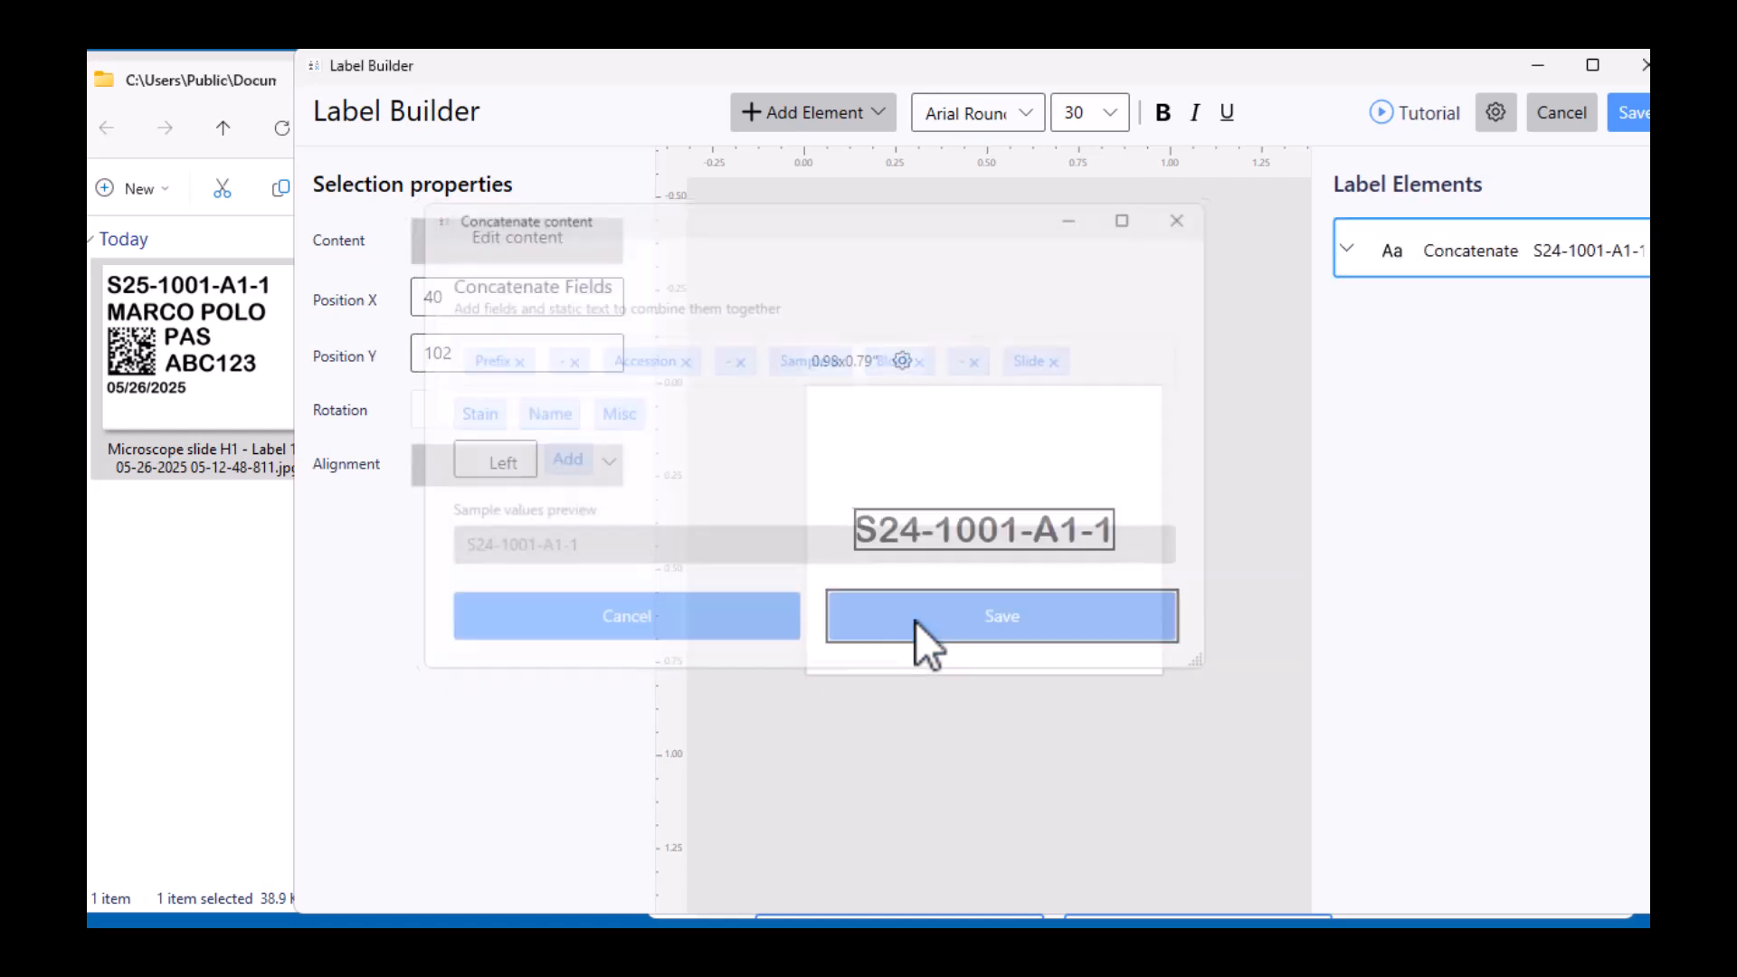
# - Move the concatenated text to the label's upper-left corner, at about X 8 and Y 4
pyautogui.moveTo(939, 544); pyautogui.dragTo(899, 423)
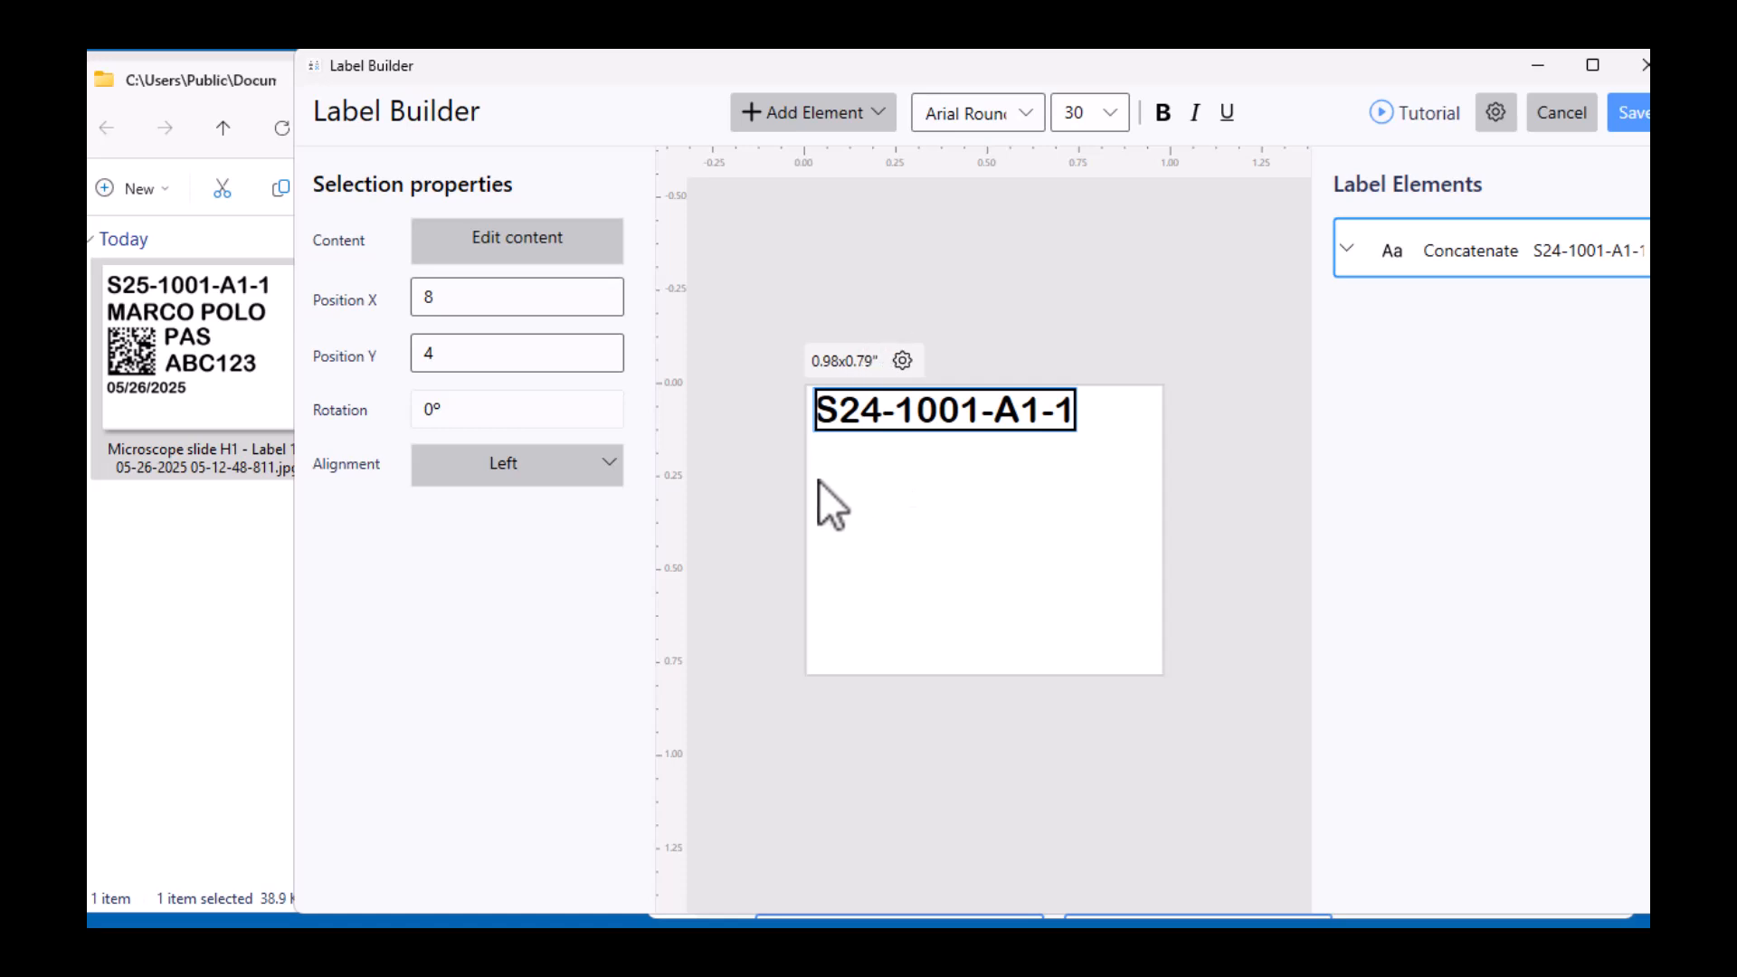
pyautogui.click(501, 309)
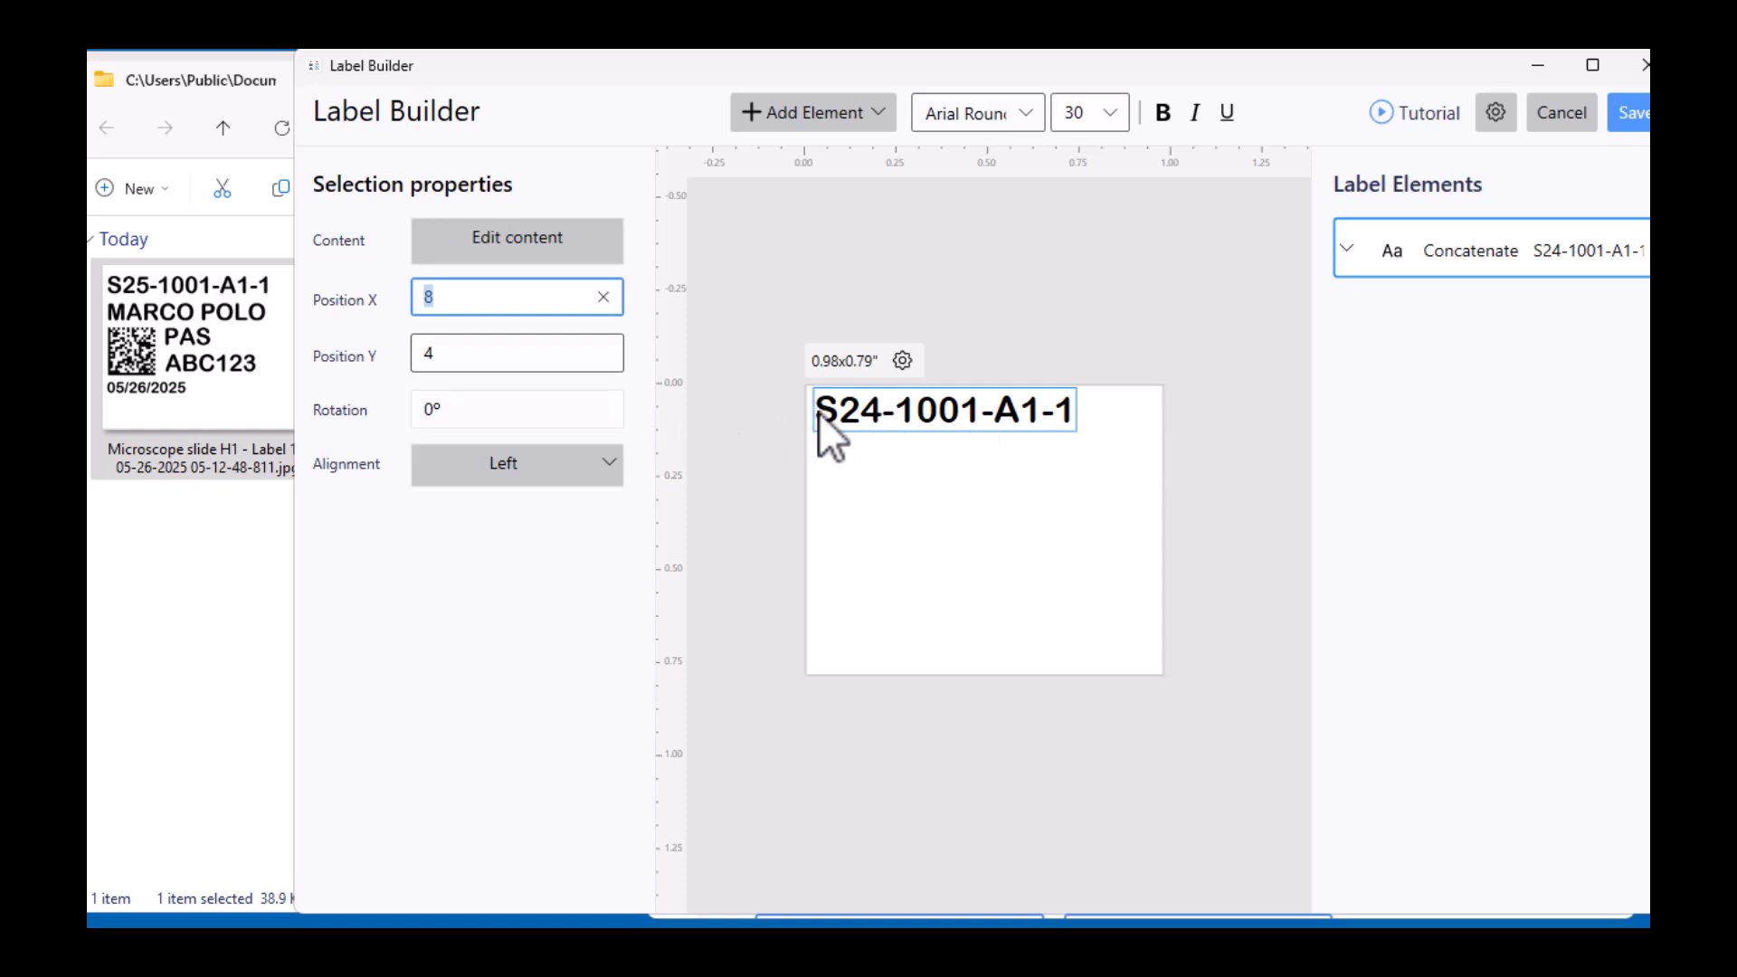
pyautogui.click(528, 349)
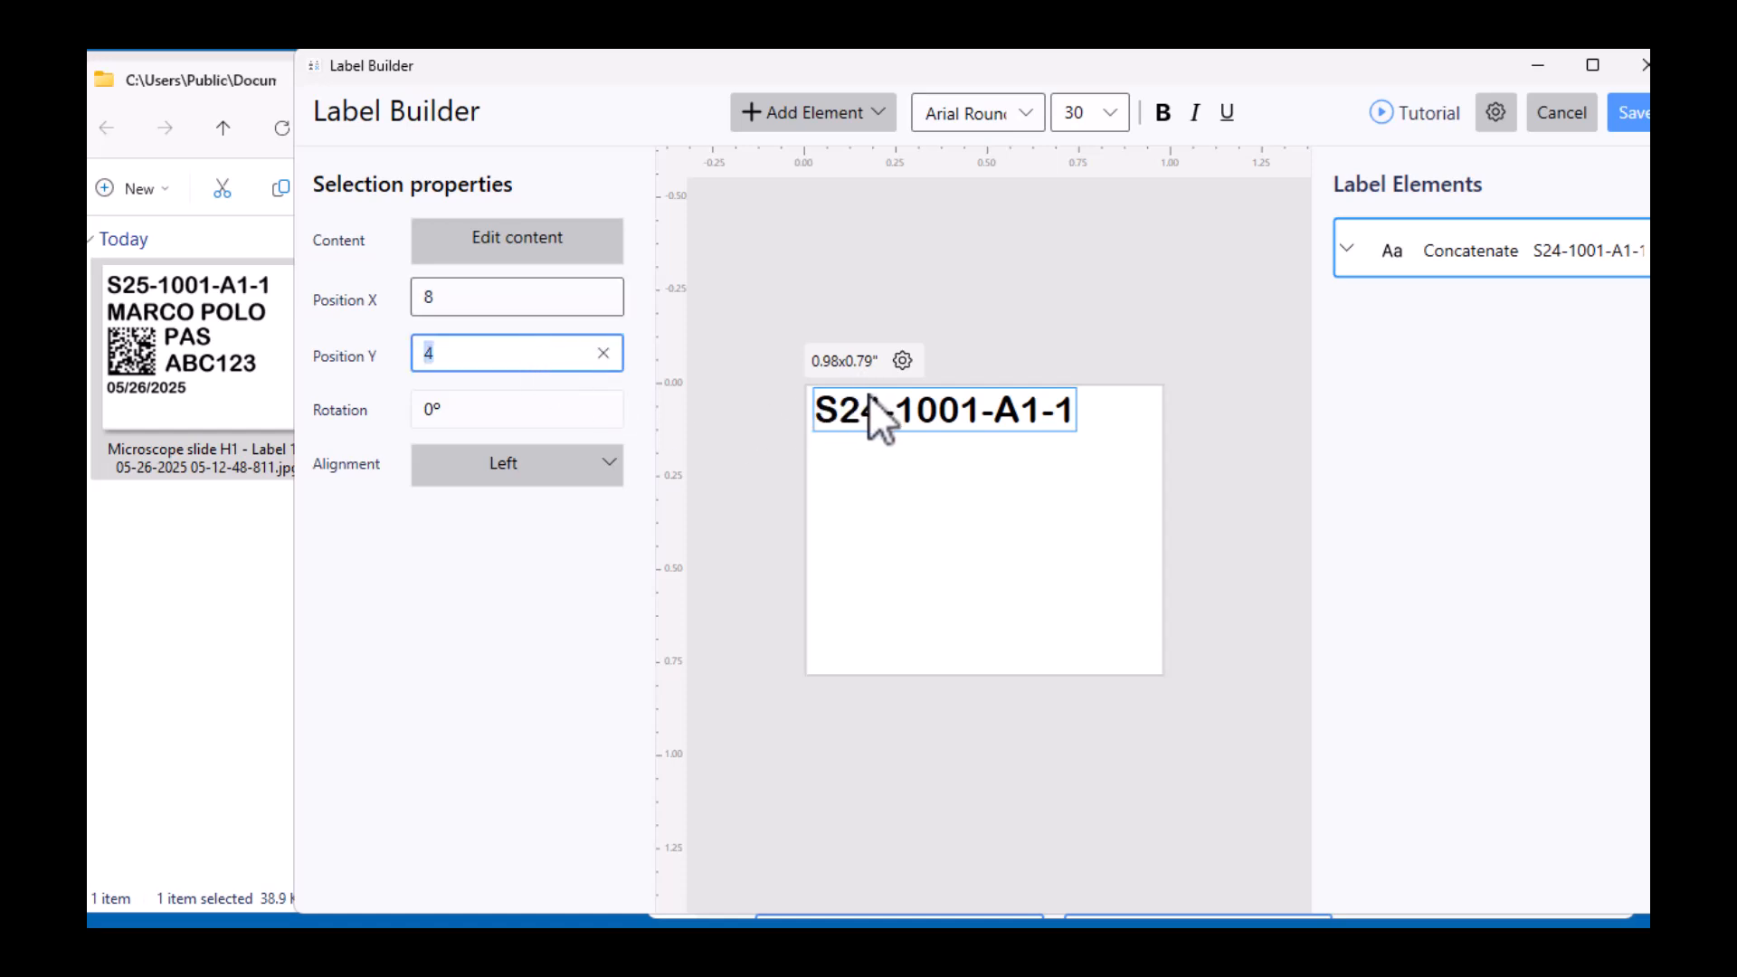
# - Set the concatenated specimen ID's Y position to 1
pyautogui.write('1')
pyautogui.press('Tab')
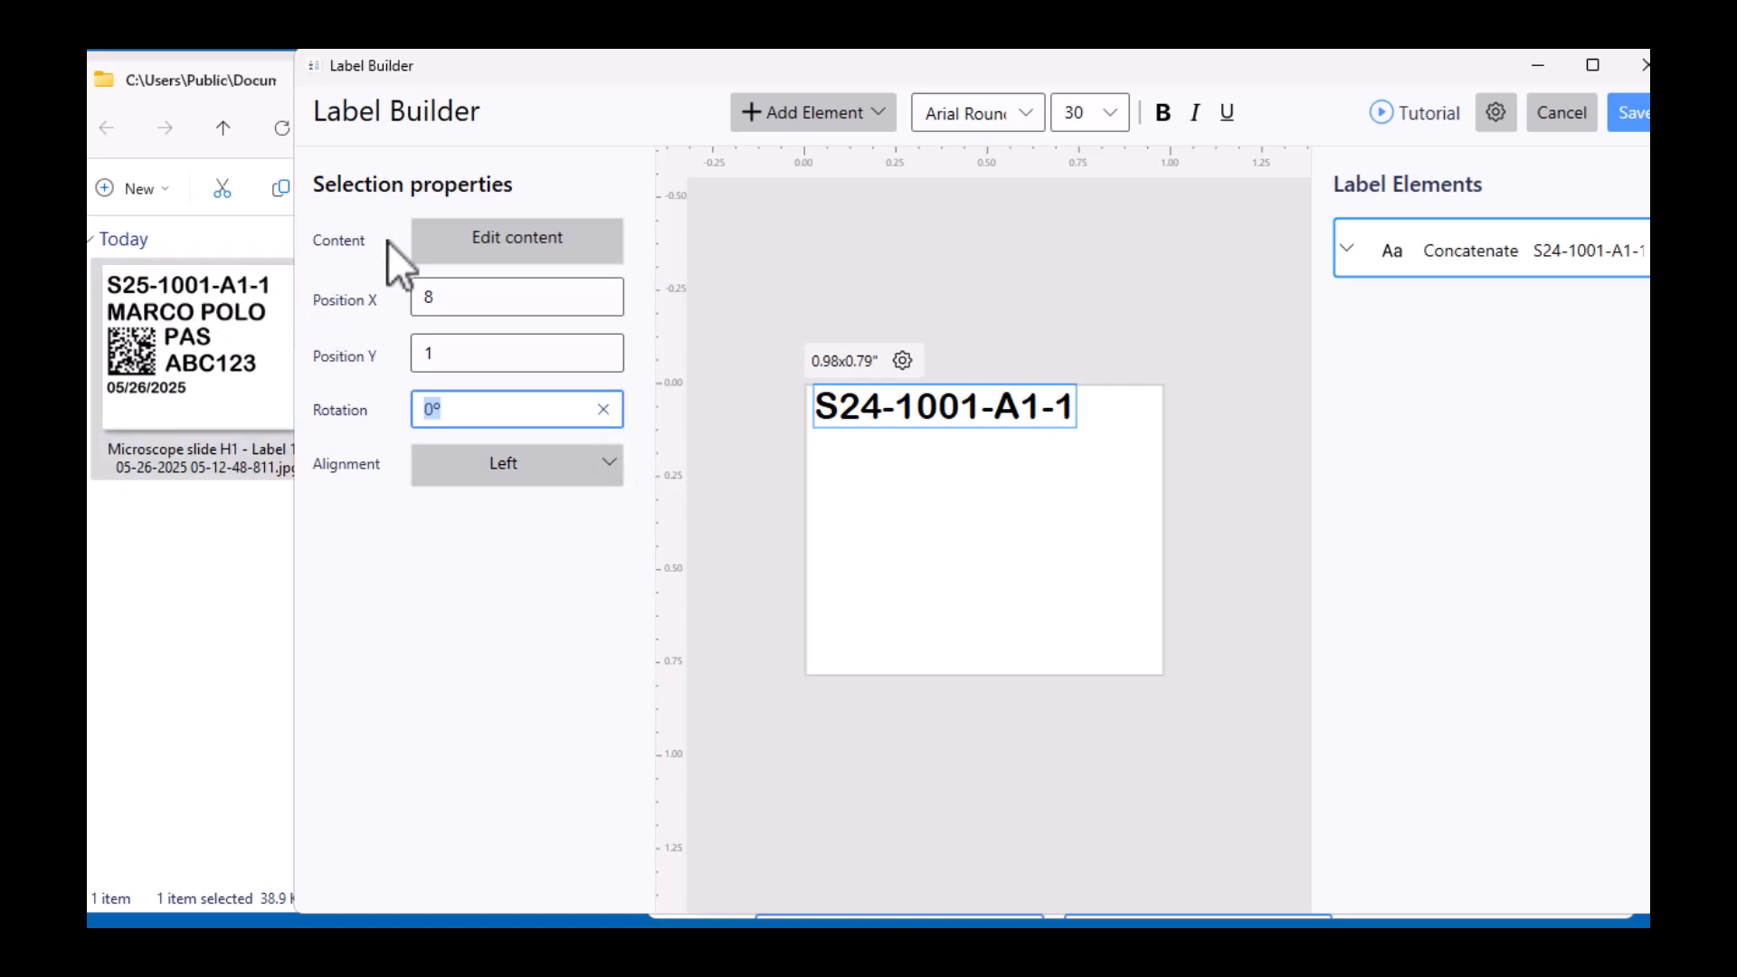
# - Add a Name template field and place it directly under the specimen ID, at about X 7 and Y 36
pyautogui.click(785, 117)
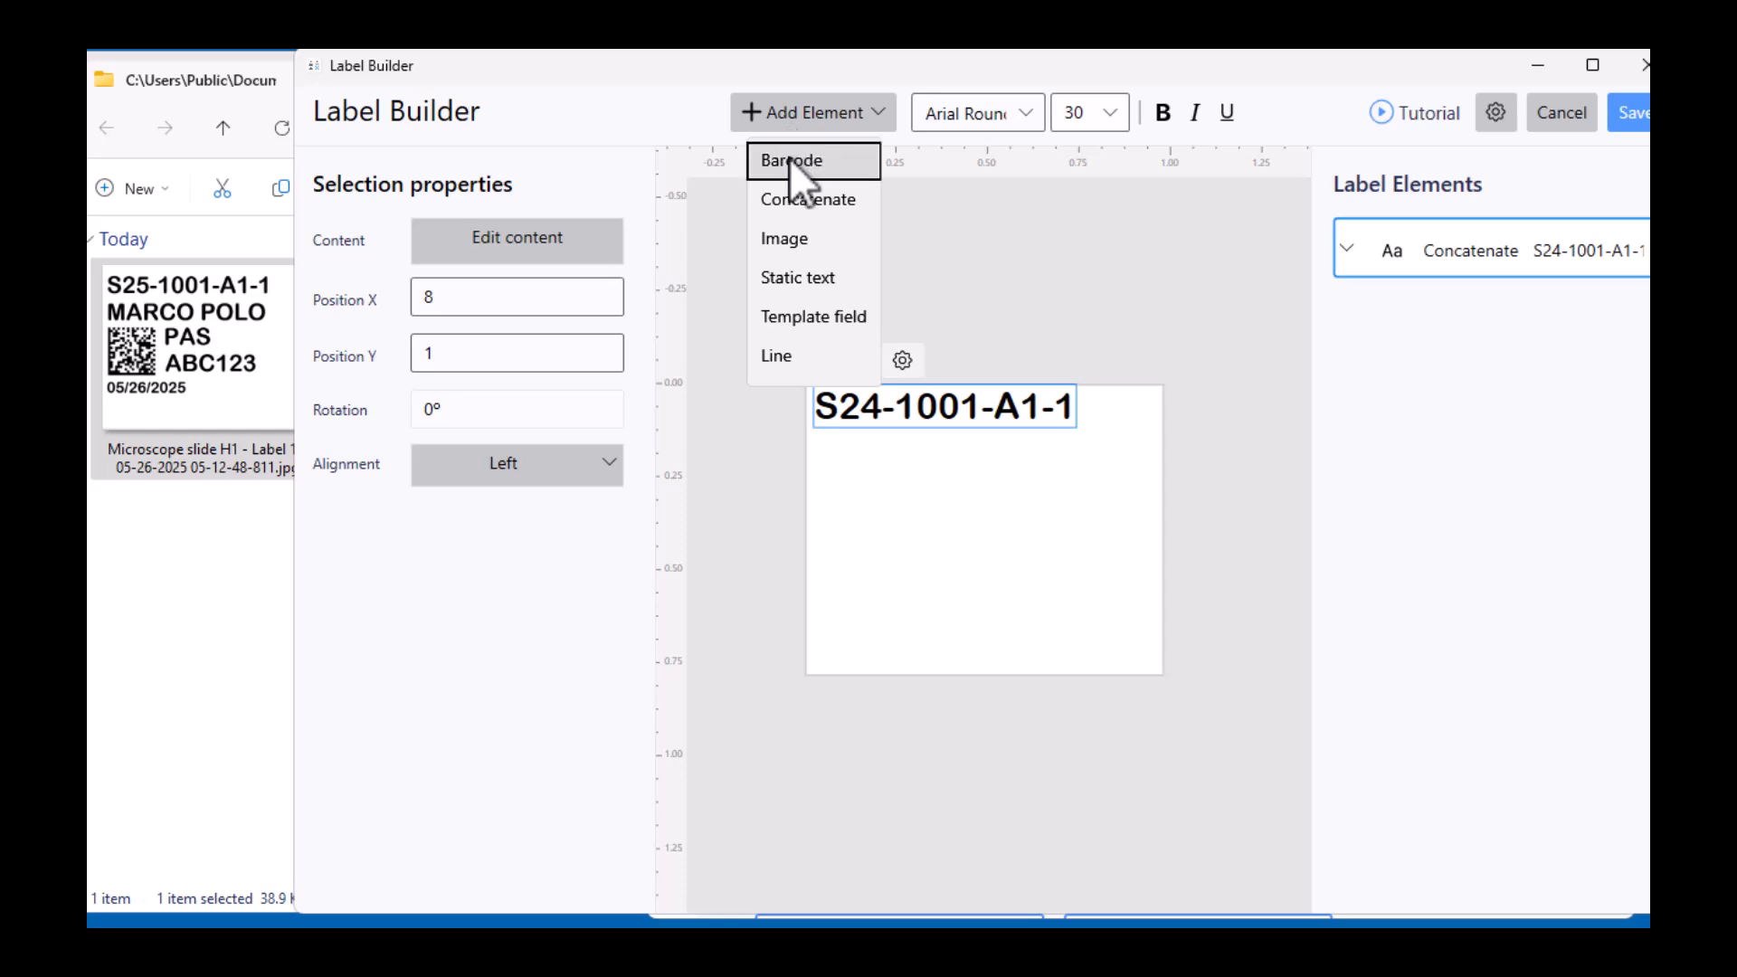
pyautogui.click(851, 320)
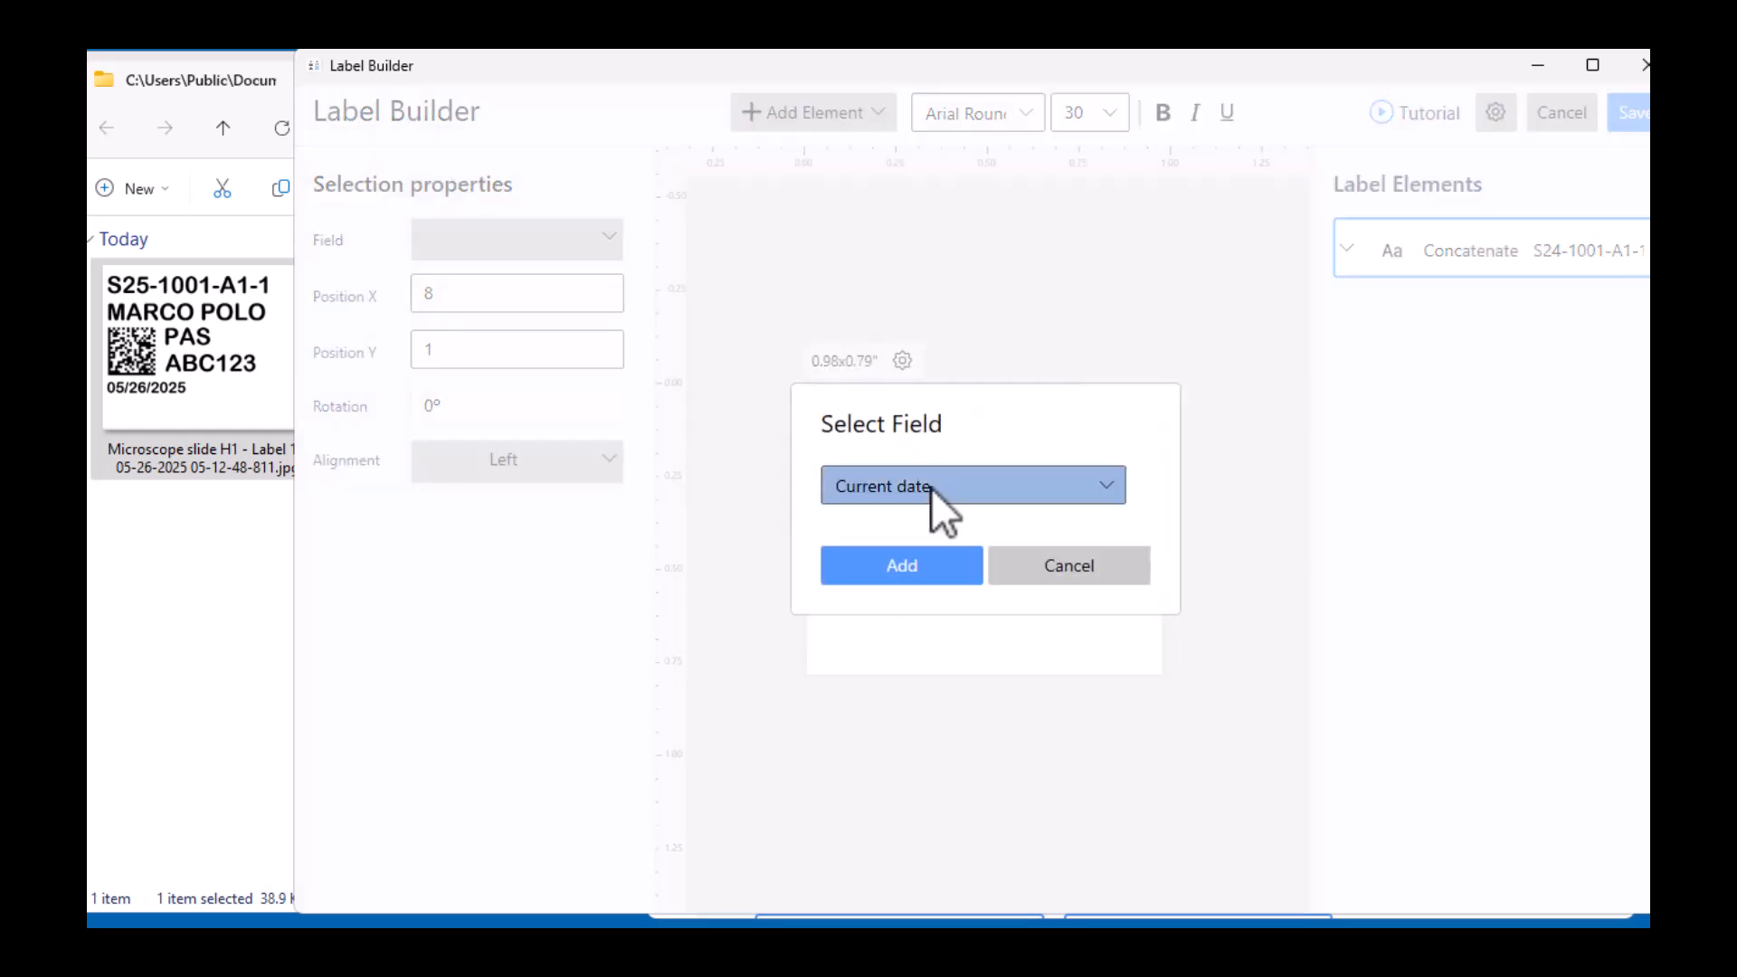
pyautogui.click(931, 488)
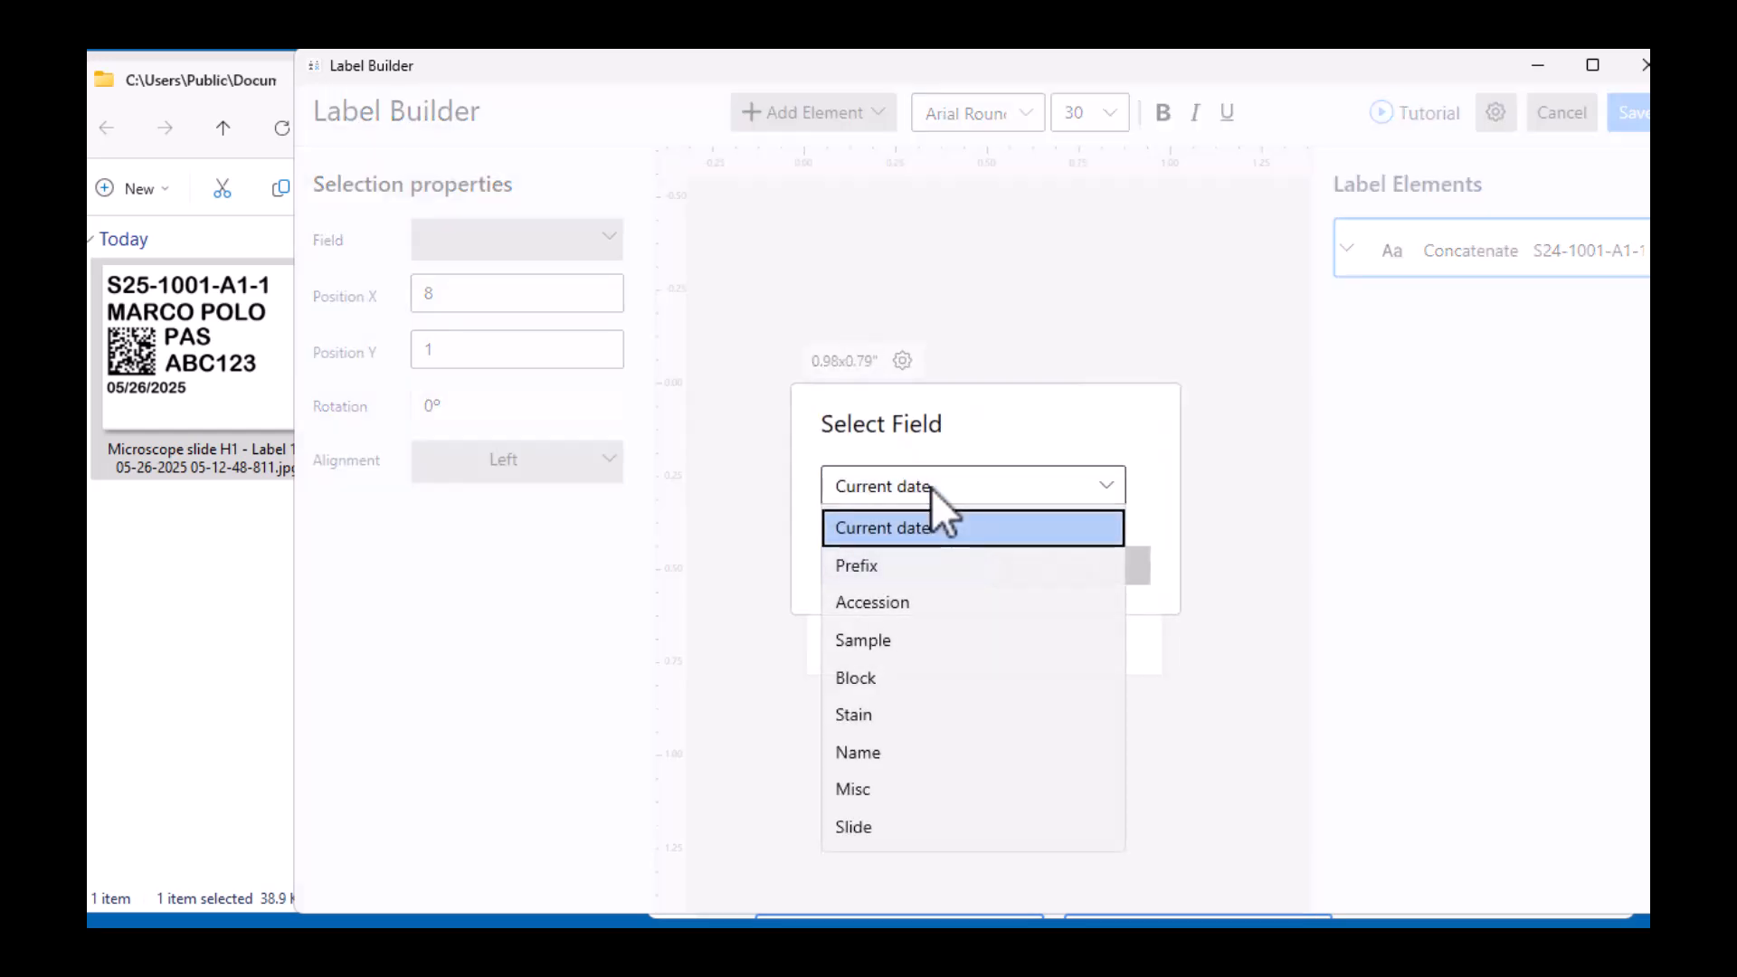
pyautogui.click(916, 751)
pyautogui.click(953, 566)
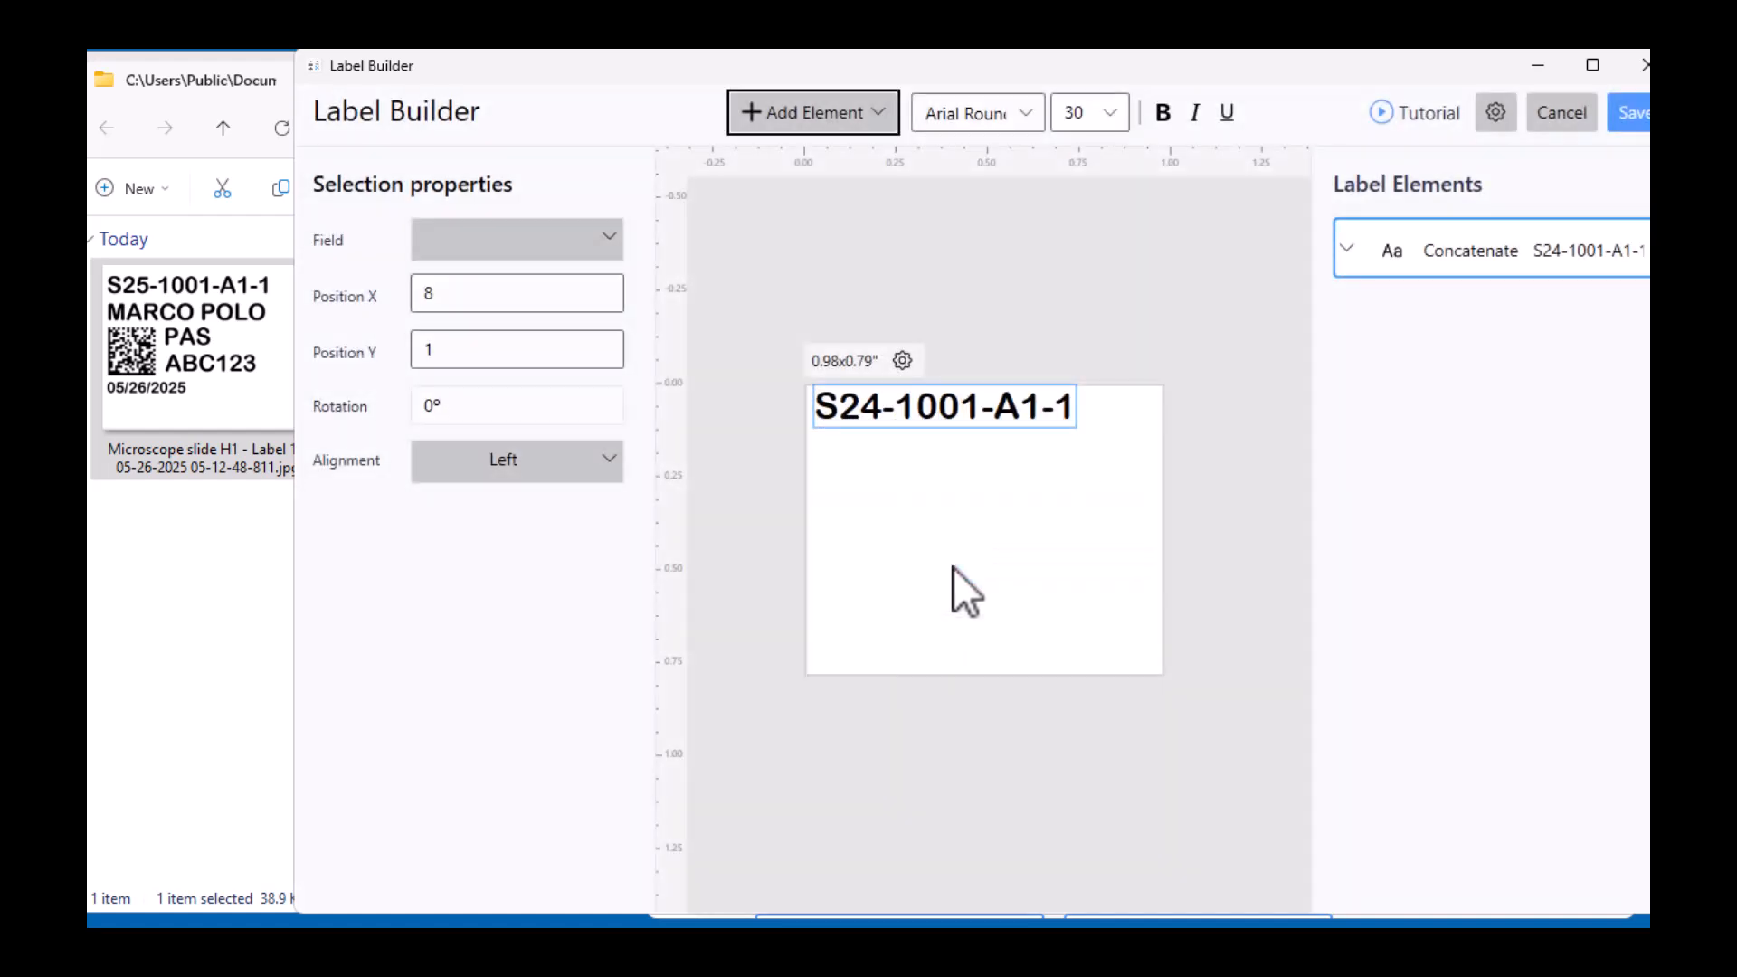
pyautogui.moveTo(1022, 540); pyautogui.dragTo(955, 455)
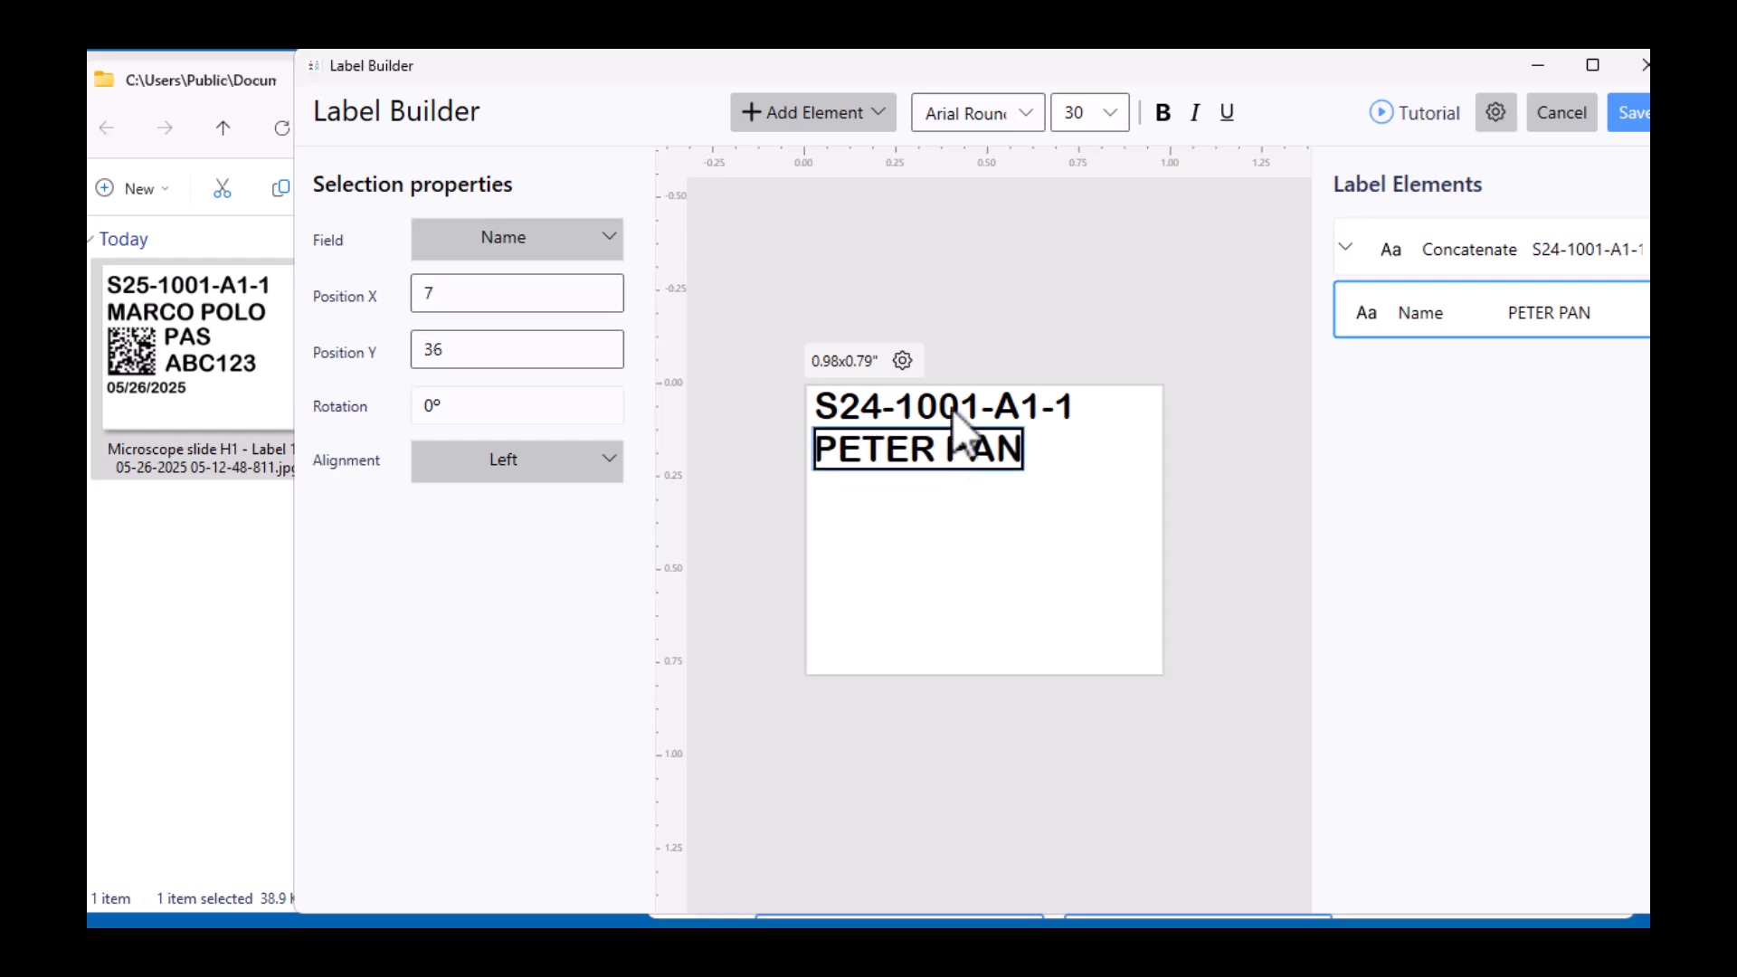
# - Set the Name field's X position to 8 so it lines up with the specimen ID
pyautogui.click(542, 292)
pyautogui.write('8')
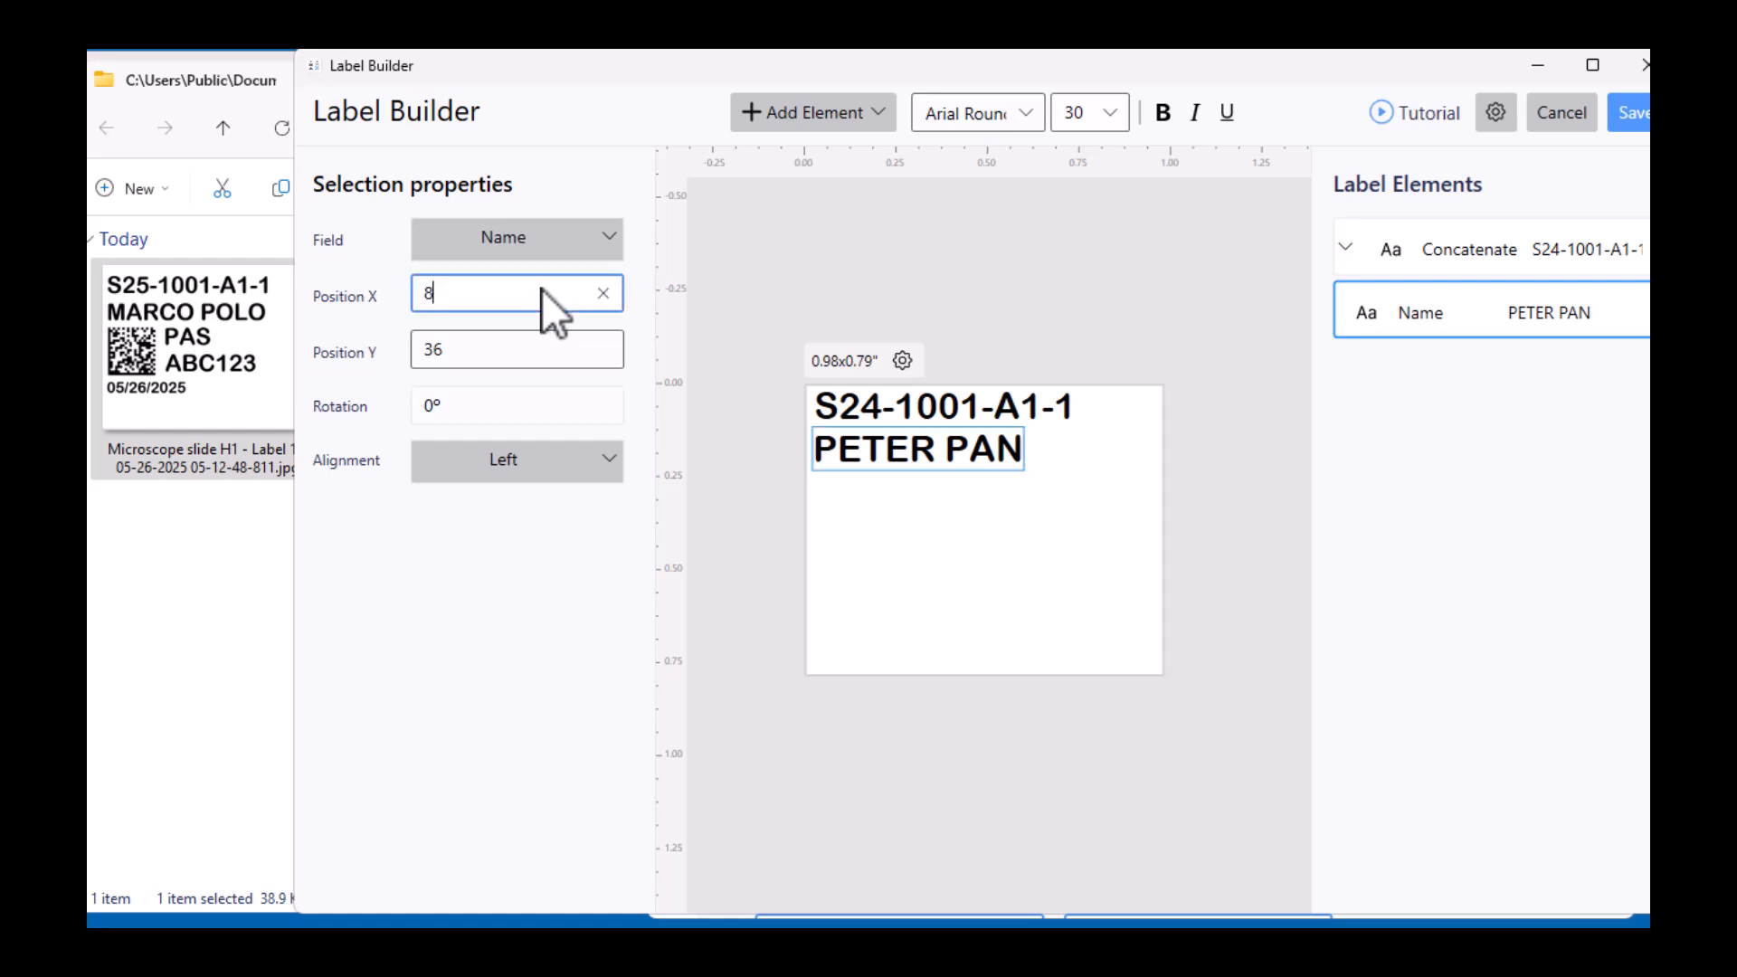
pyautogui.press('Tab')
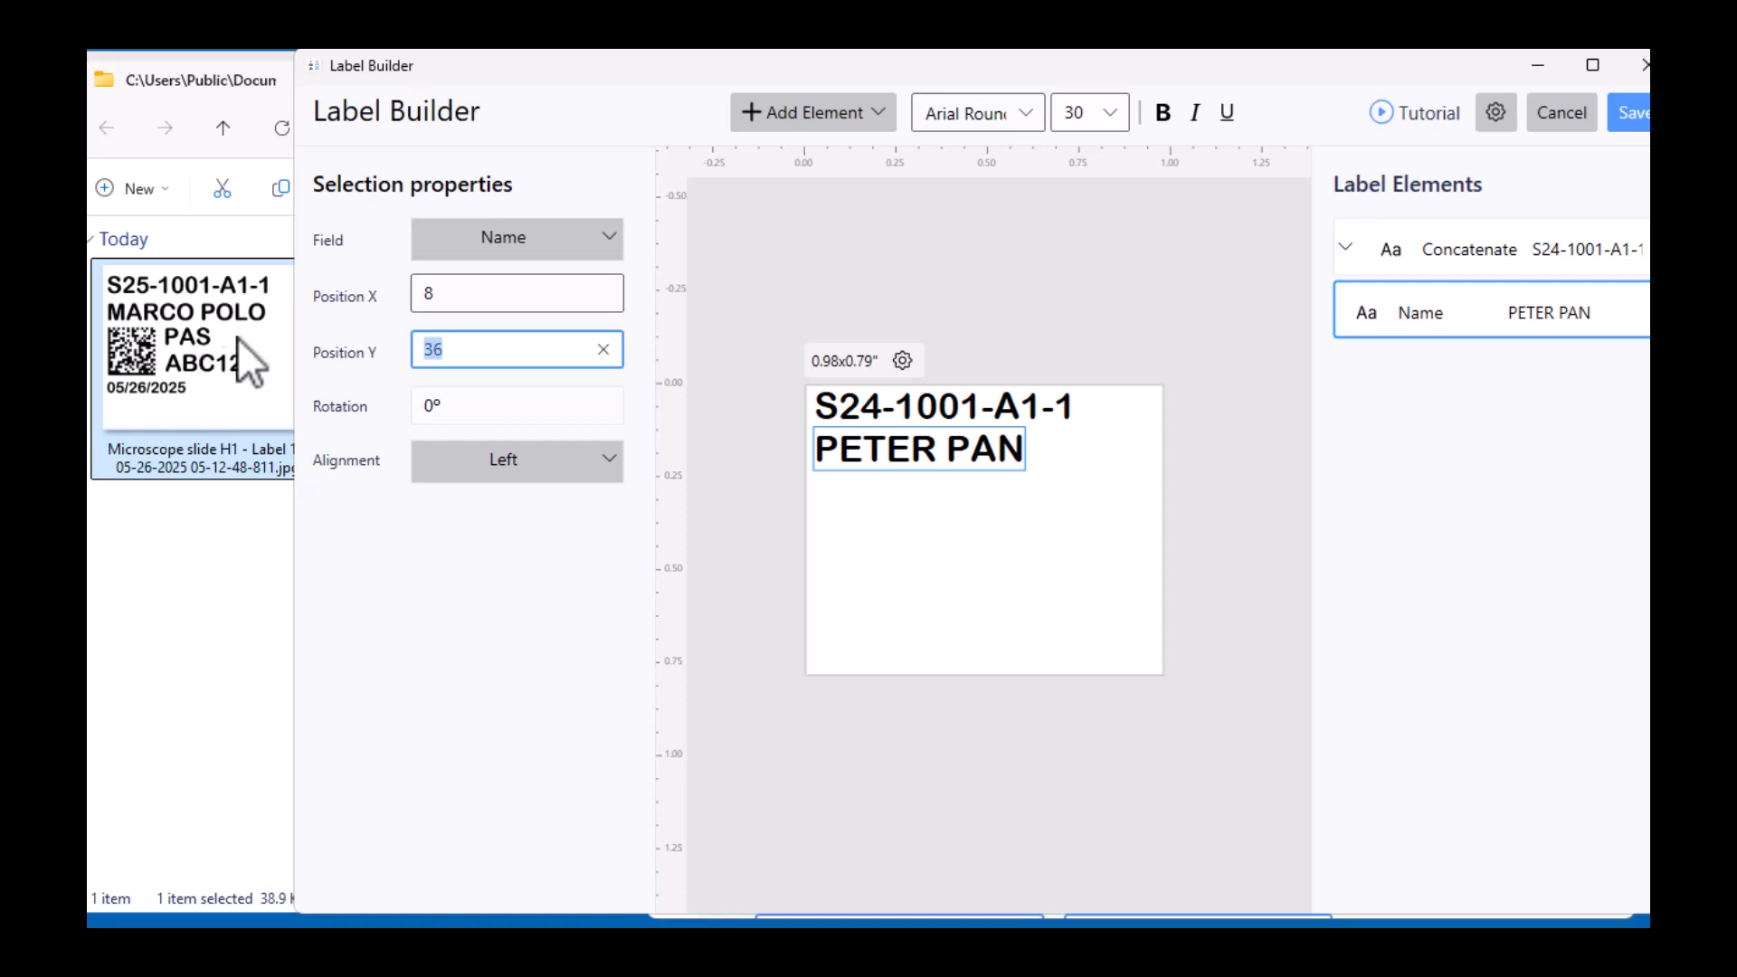
# - Add a Stain template field and place it below the name, at about X 109 and Y 86
pyautogui.click(764, 102)
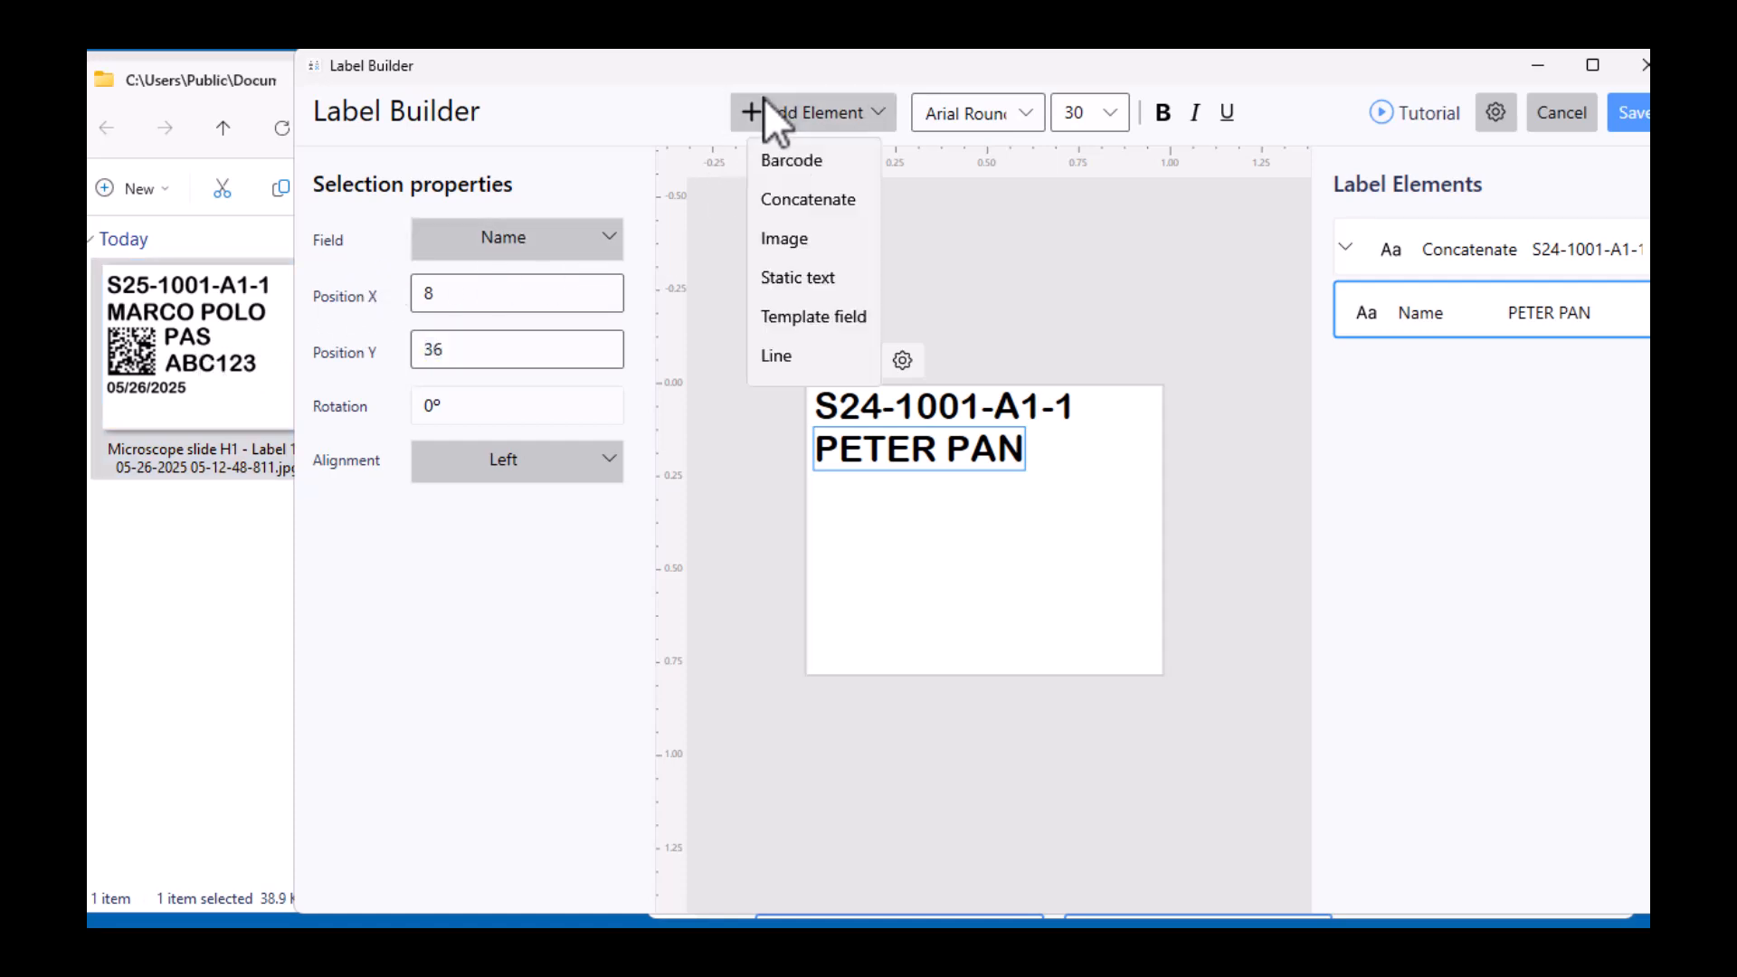
pyautogui.click(822, 331)
pyautogui.click(909, 487)
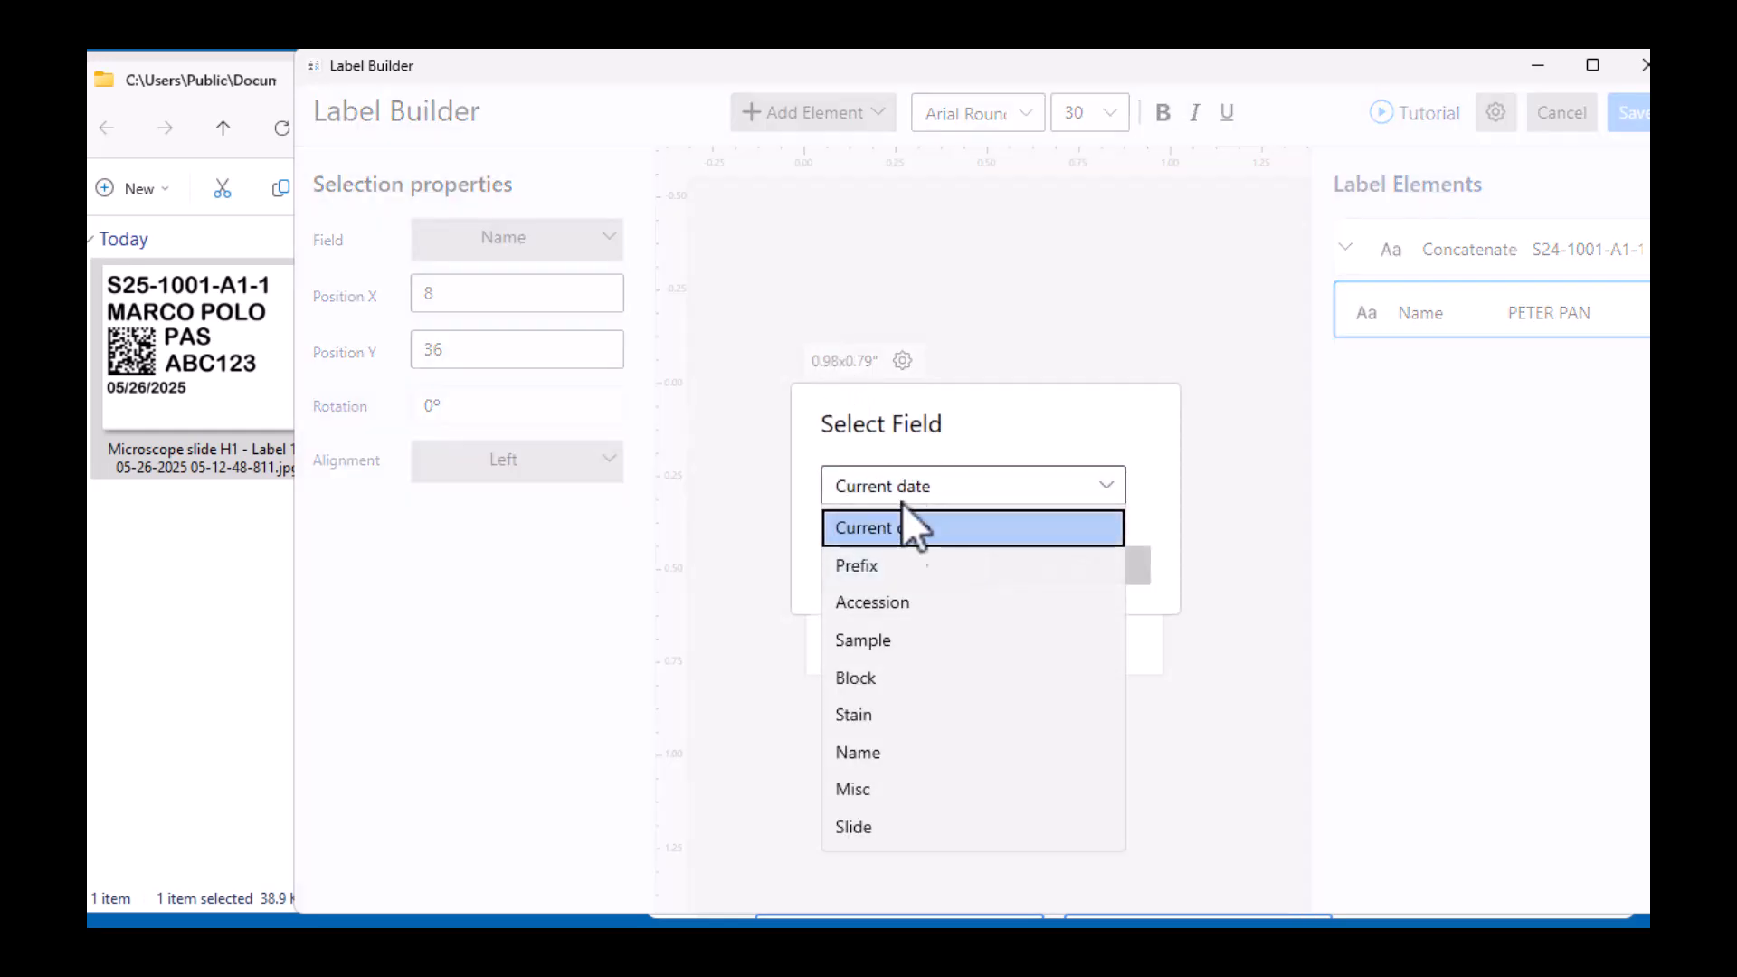
pyautogui.click(954, 718)
pyautogui.click(954, 575)
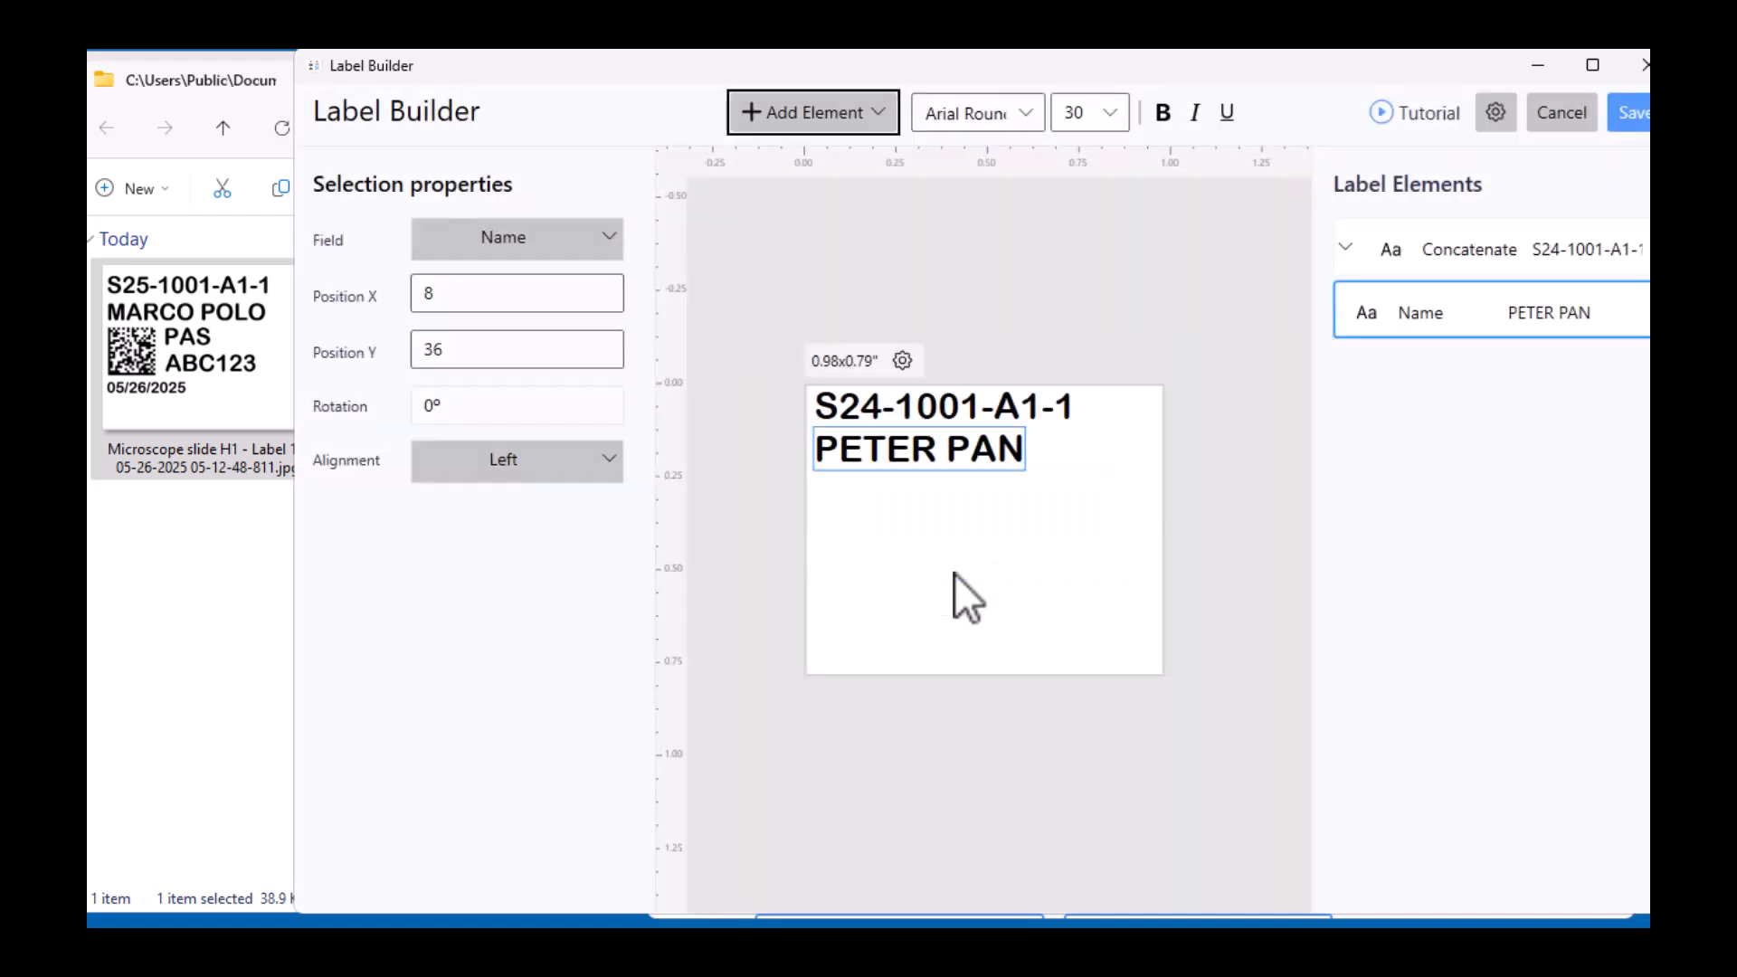
pyautogui.moveTo(982, 522)
pyautogui.mouseDown()
pyautogui.moveTo(975, 456)
pyautogui.moveTo(981, 520)
pyautogui.mouseUp()
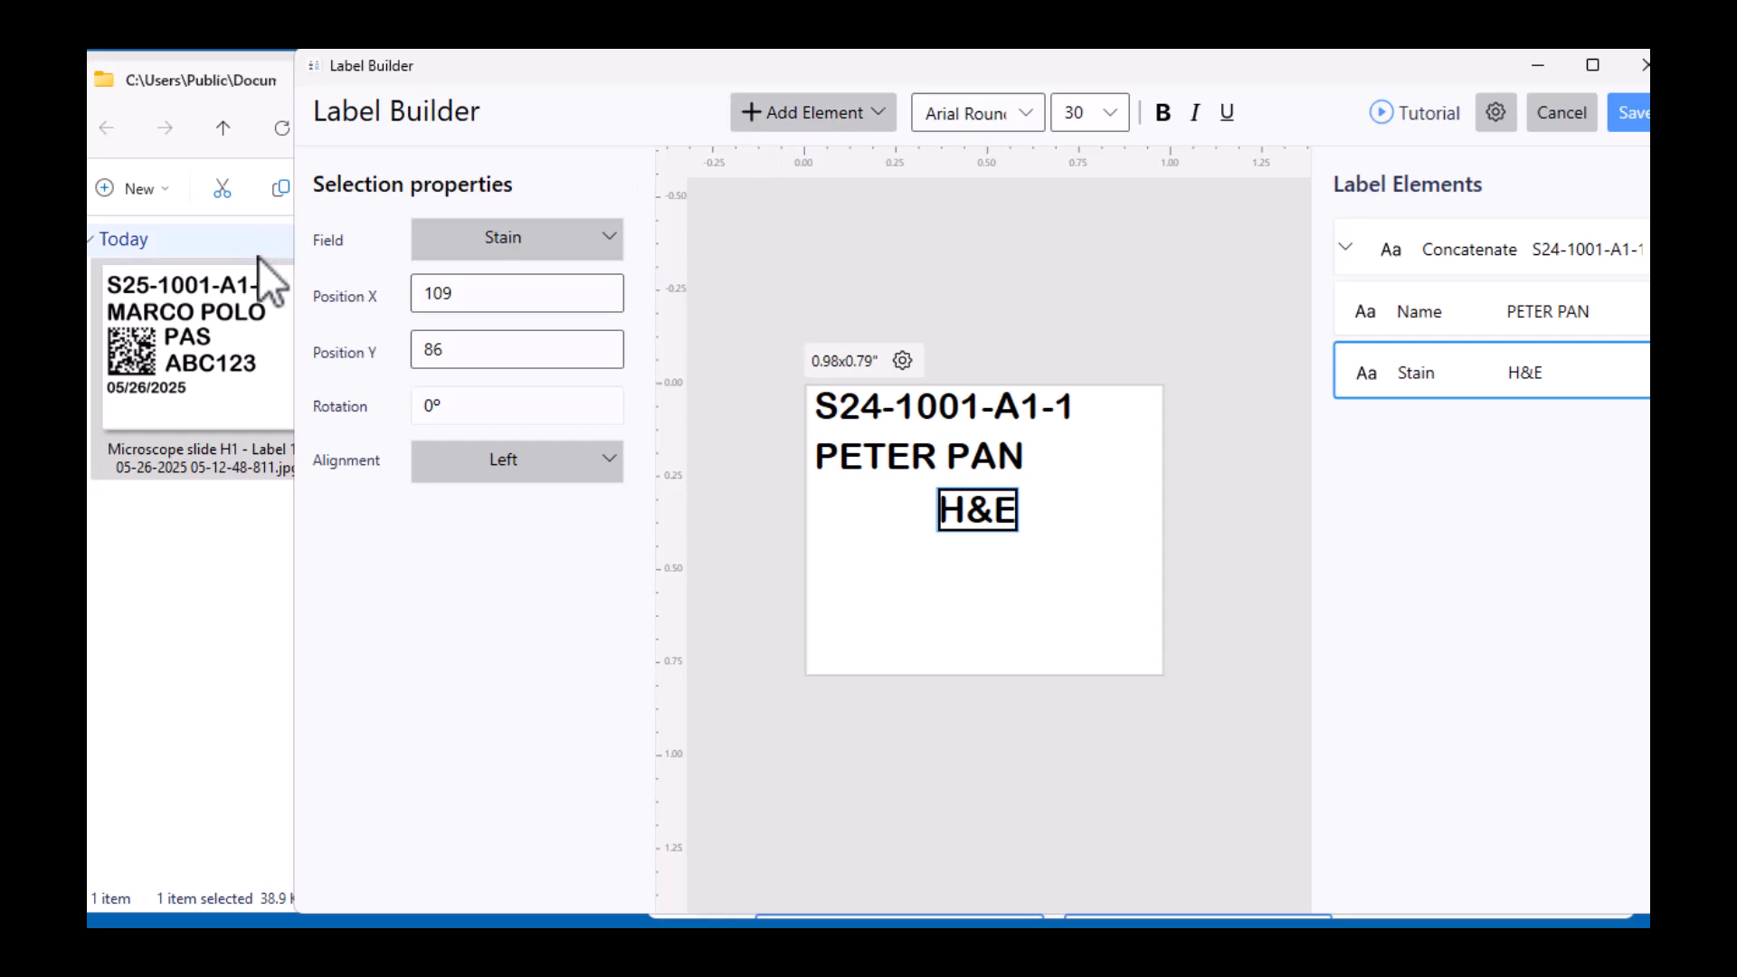
# - Check the sample label image, and add a Misc template field below the stain, at about X 105 and Y 125
pyautogui.click(227, 335)
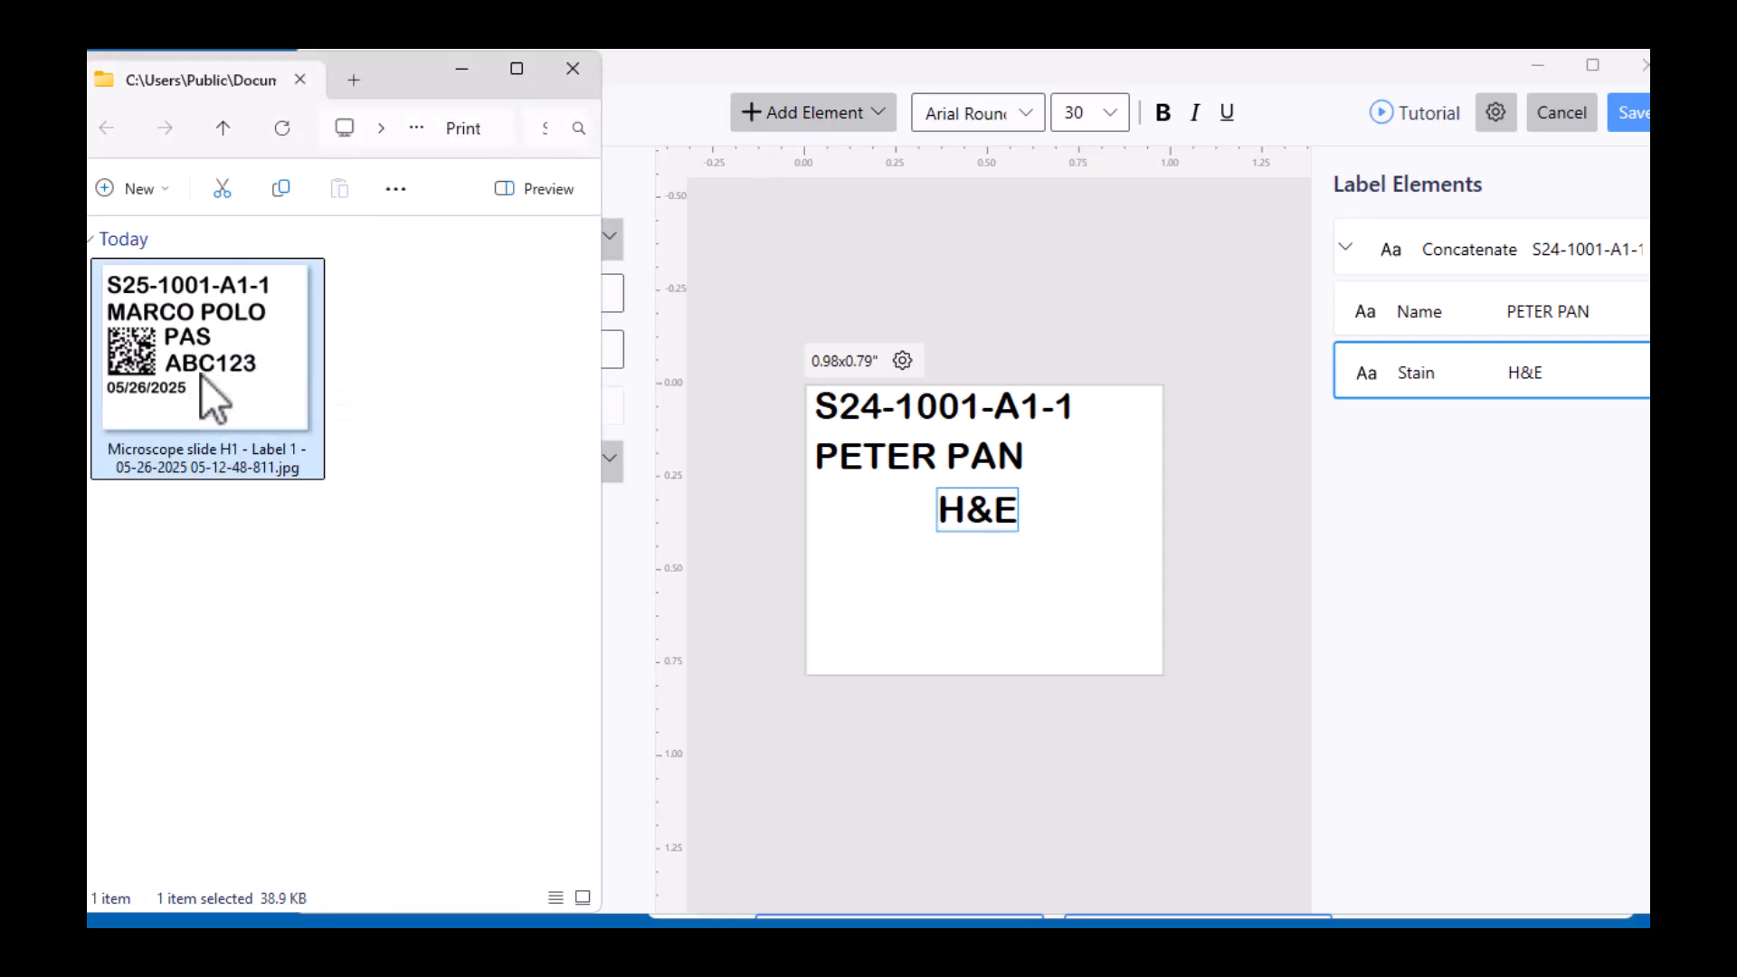
pyautogui.click(917, 303)
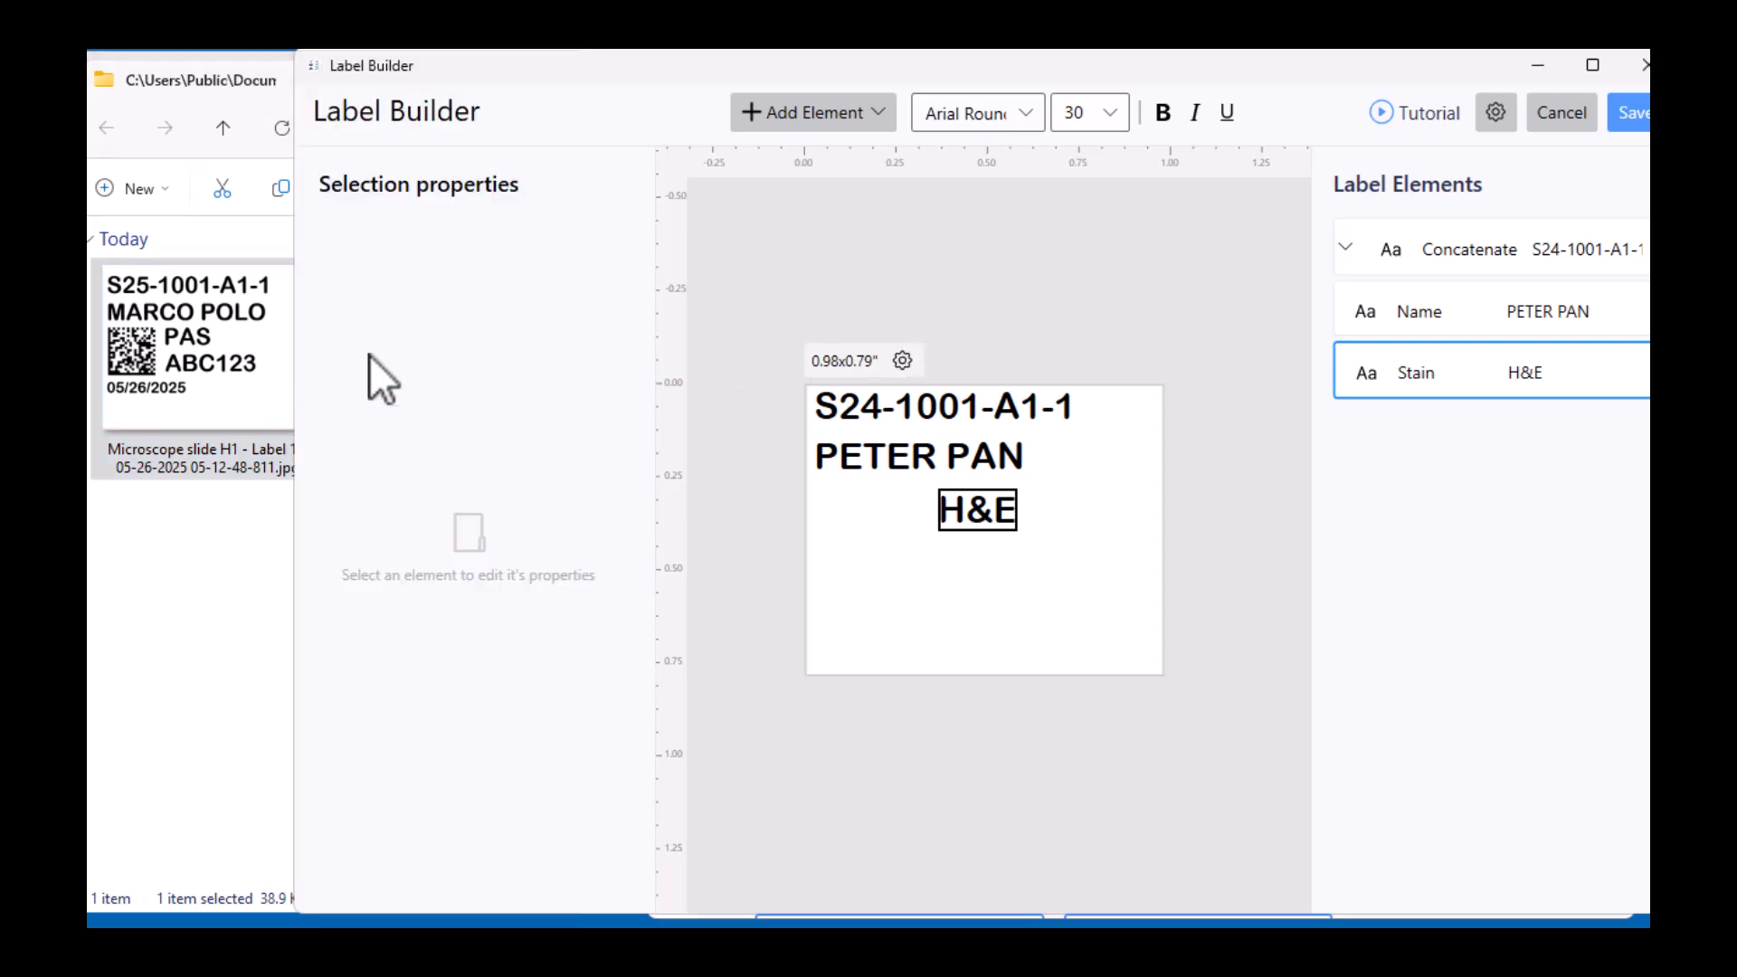
pyautogui.click(850, 121)
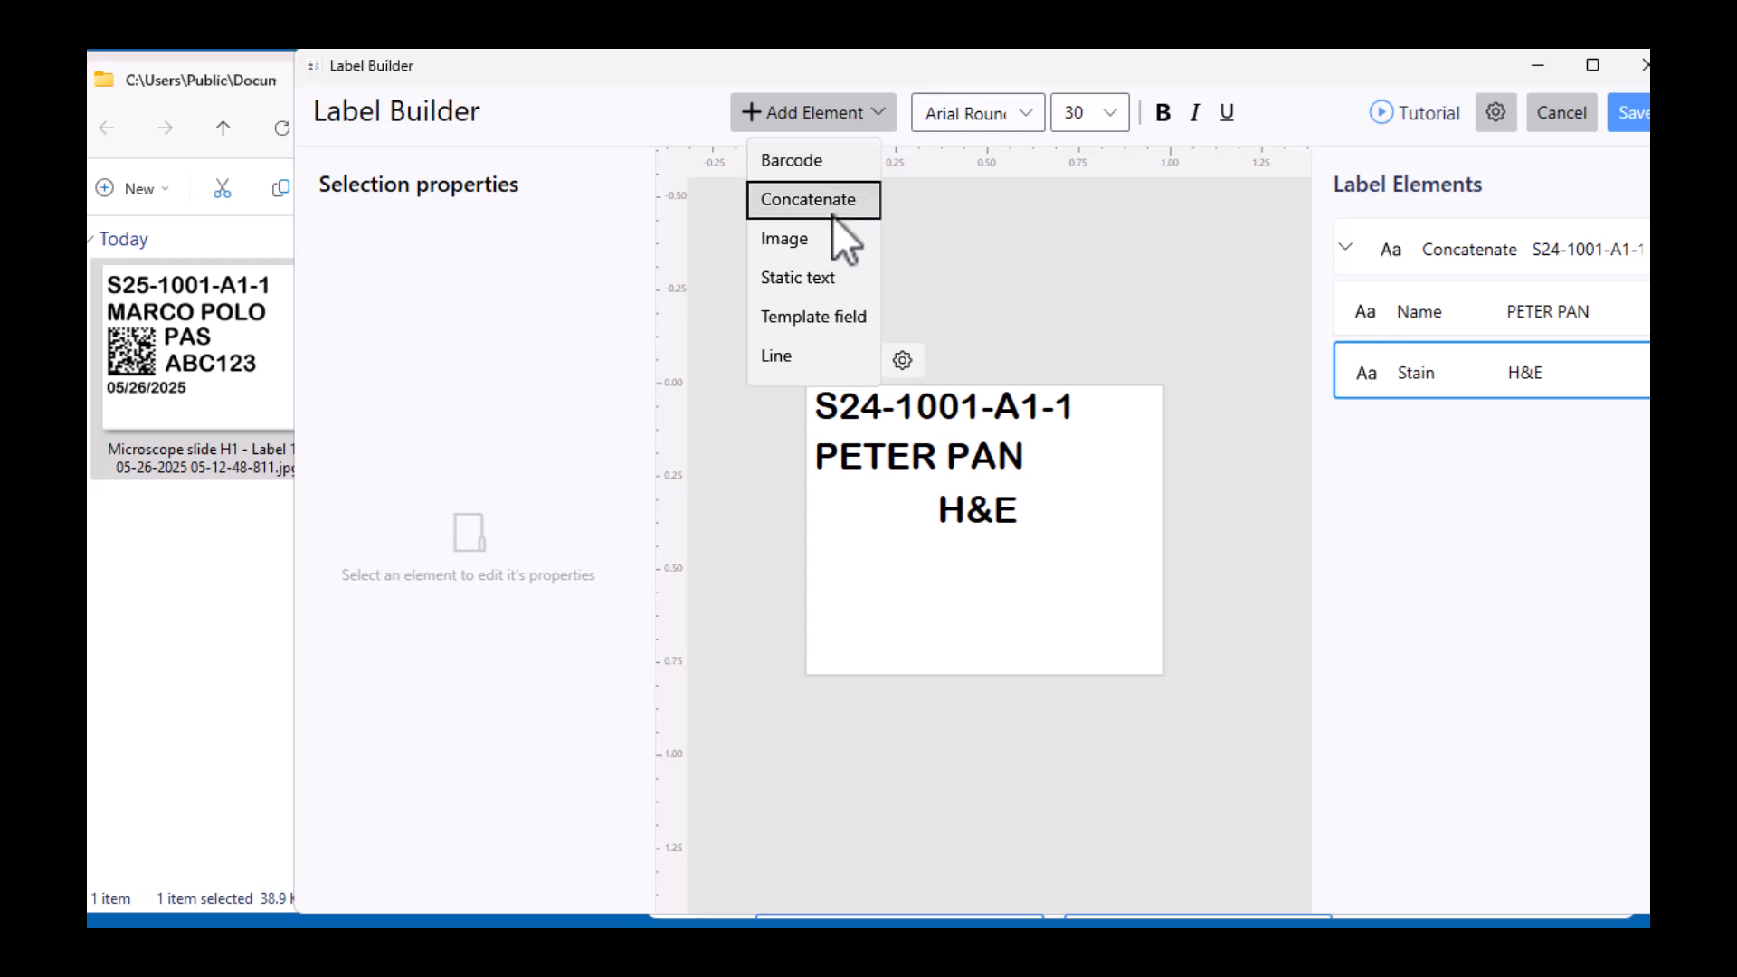
pyautogui.click(842, 317)
pyautogui.click(935, 482)
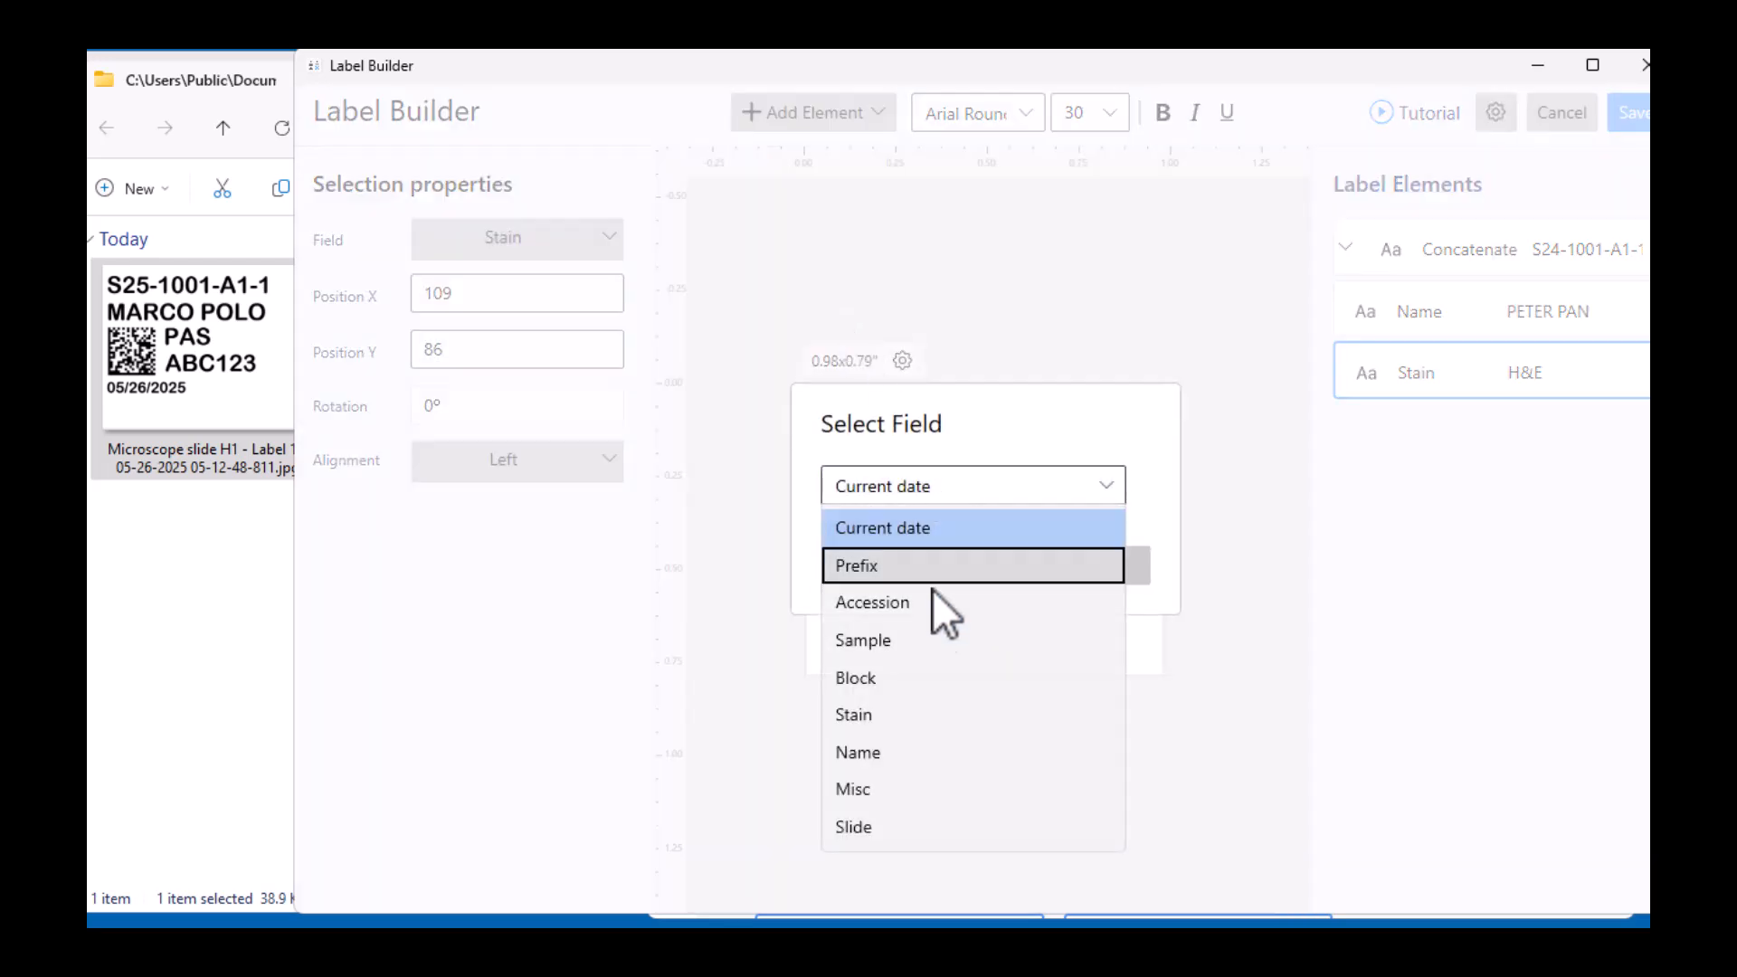
pyautogui.click(903, 789)
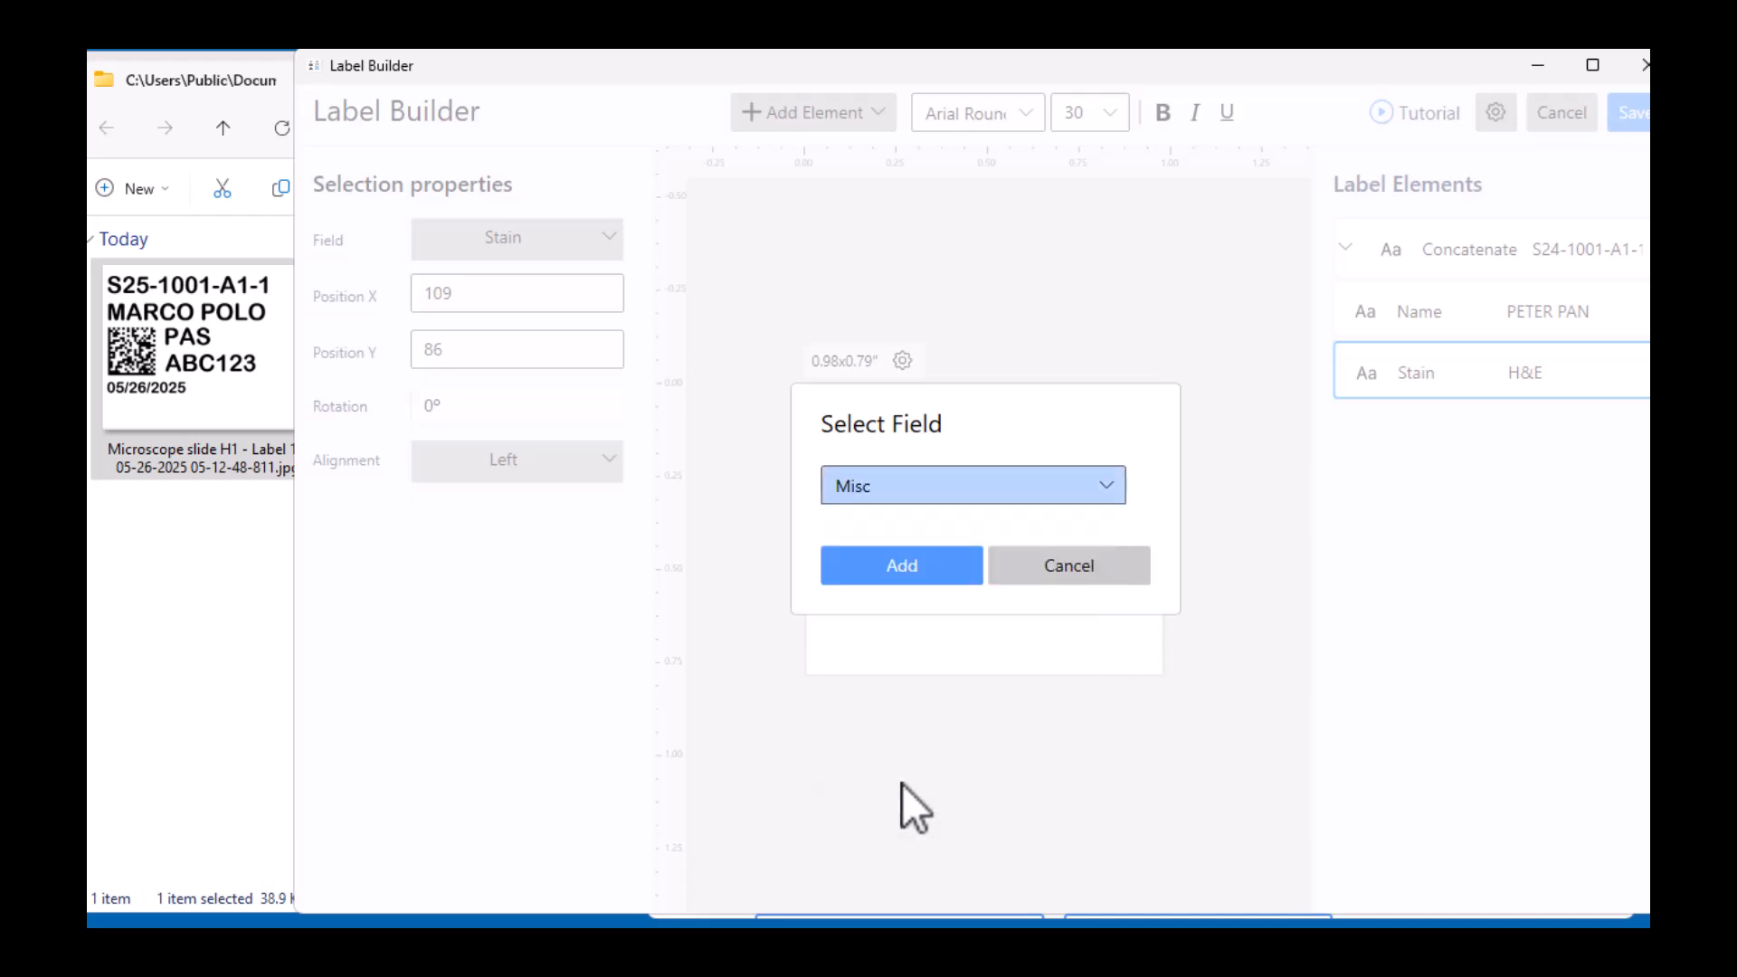
pyautogui.click(942, 559)
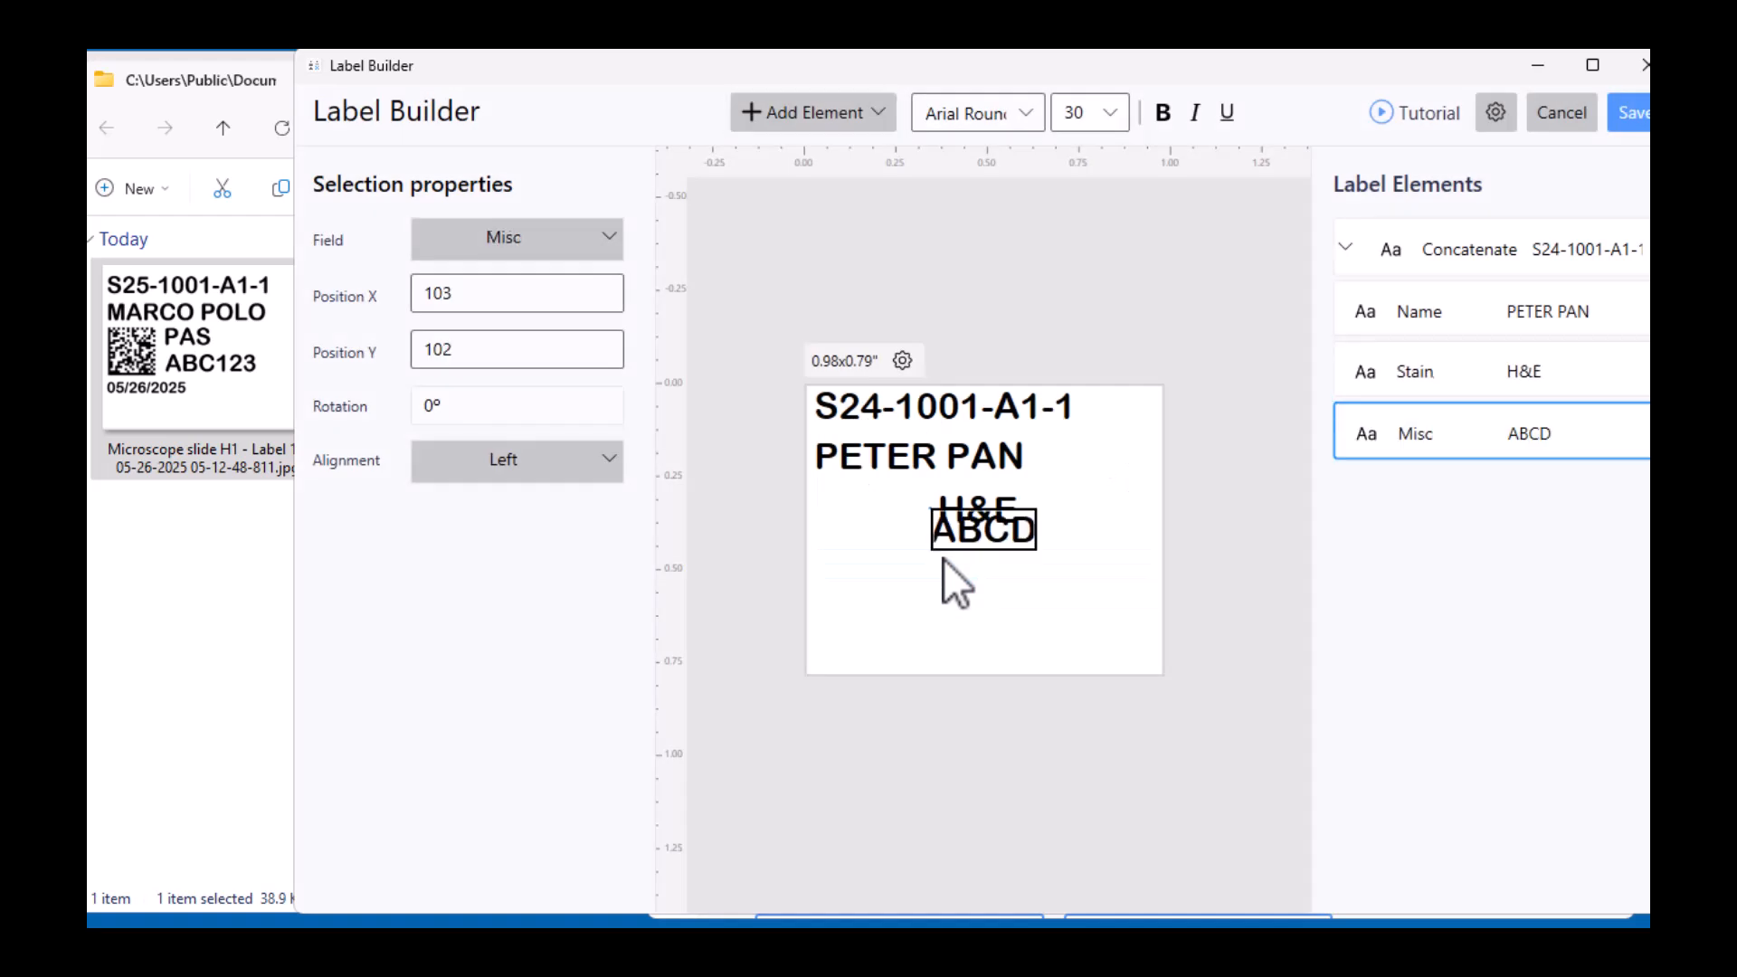
pyautogui.moveTo(983, 555)
pyautogui.mouseDown()
pyautogui.moveTo(1008, 542)
pyautogui.moveTo(1010, 571)
pyautogui.mouseUp()
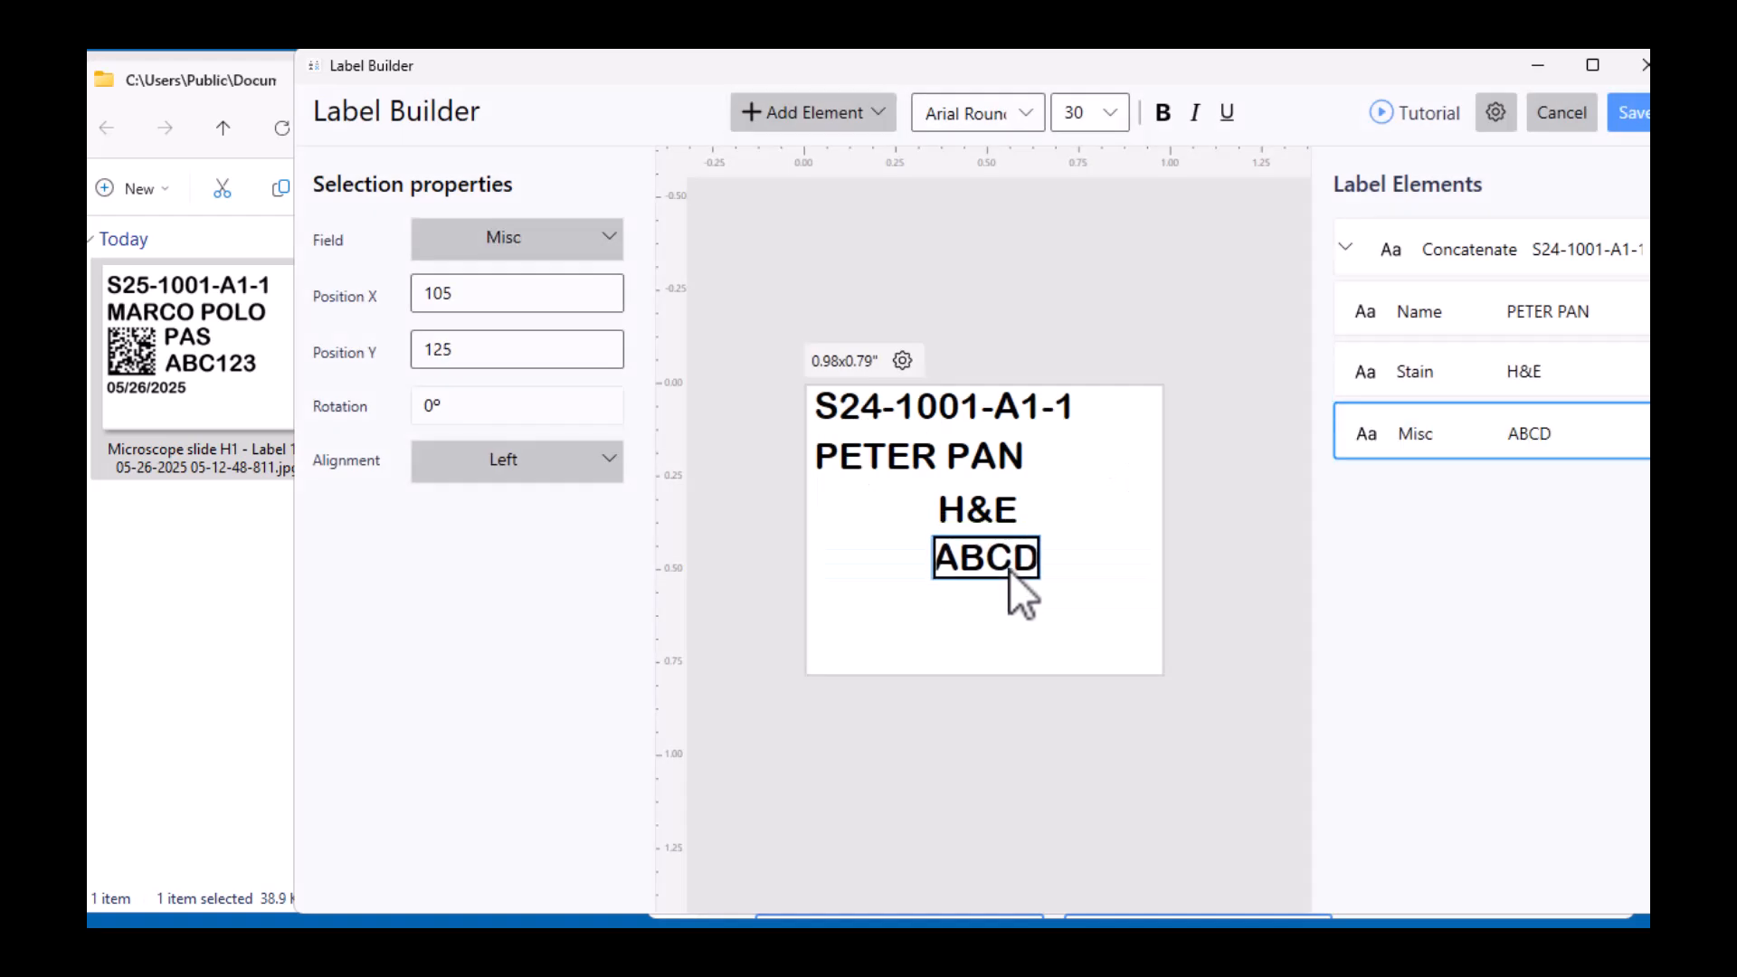
# - Align the Misc field with the Stain field by setting its X position to 109
pyautogui.click(1003, 509)
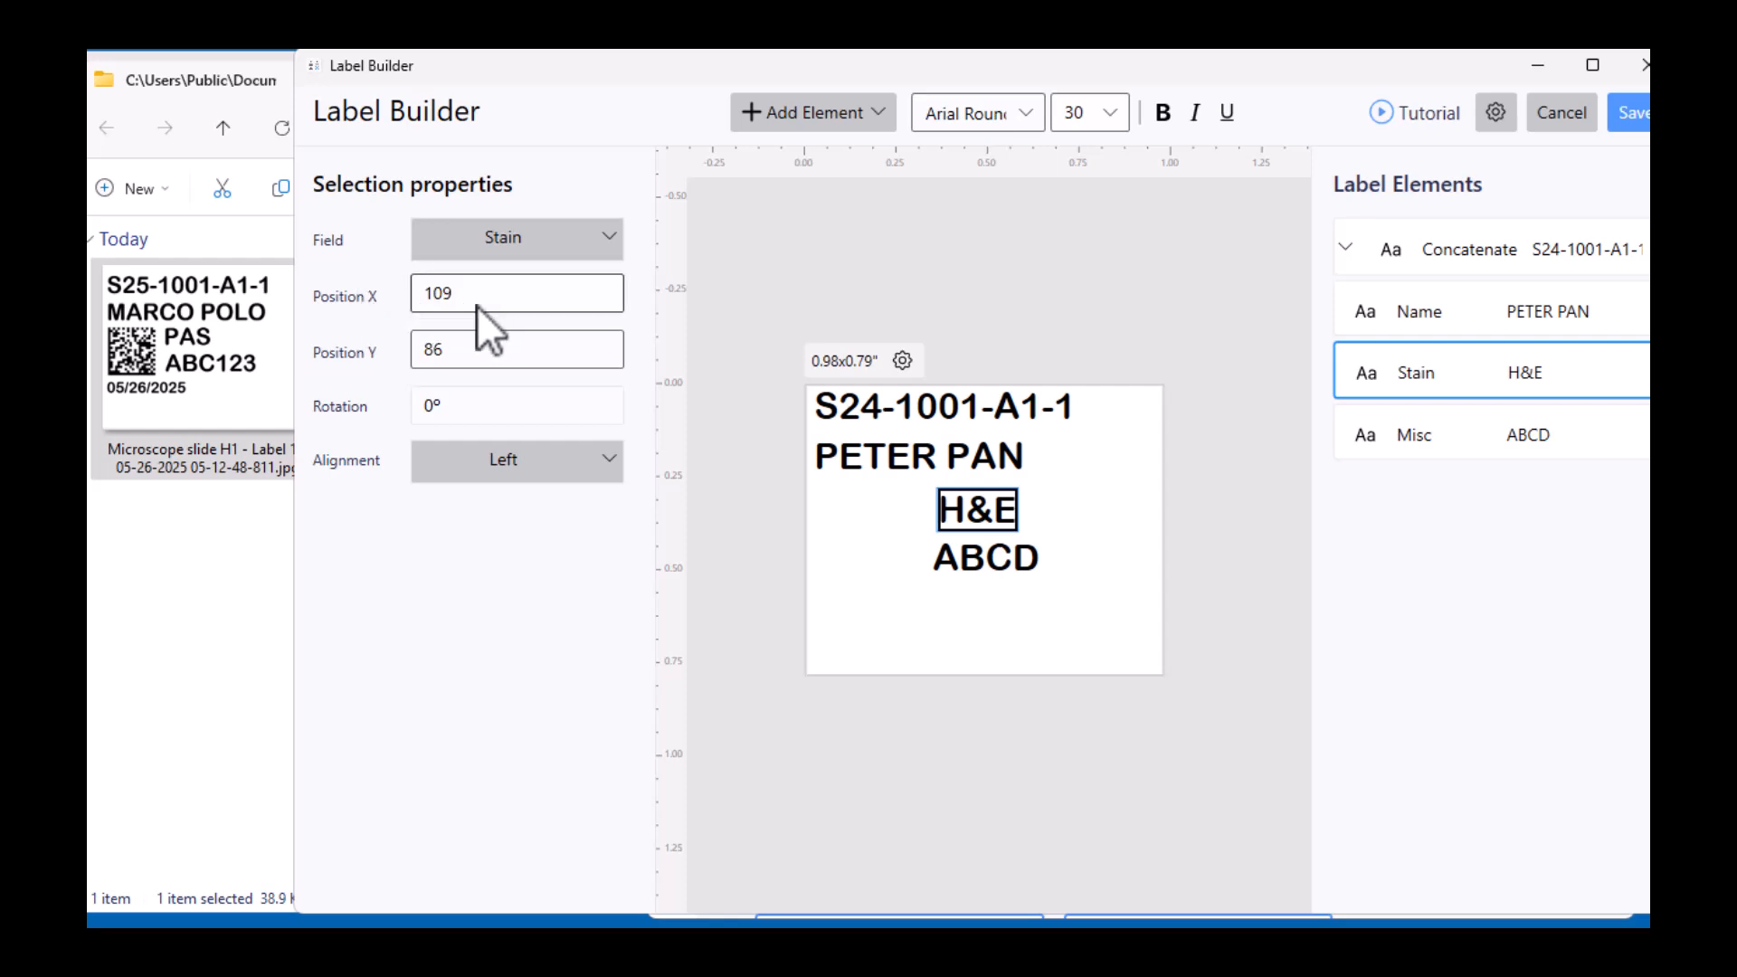
pyautogui.click(962, 558)
pyautogui.click(578, 291)
pyautogui.write('109')
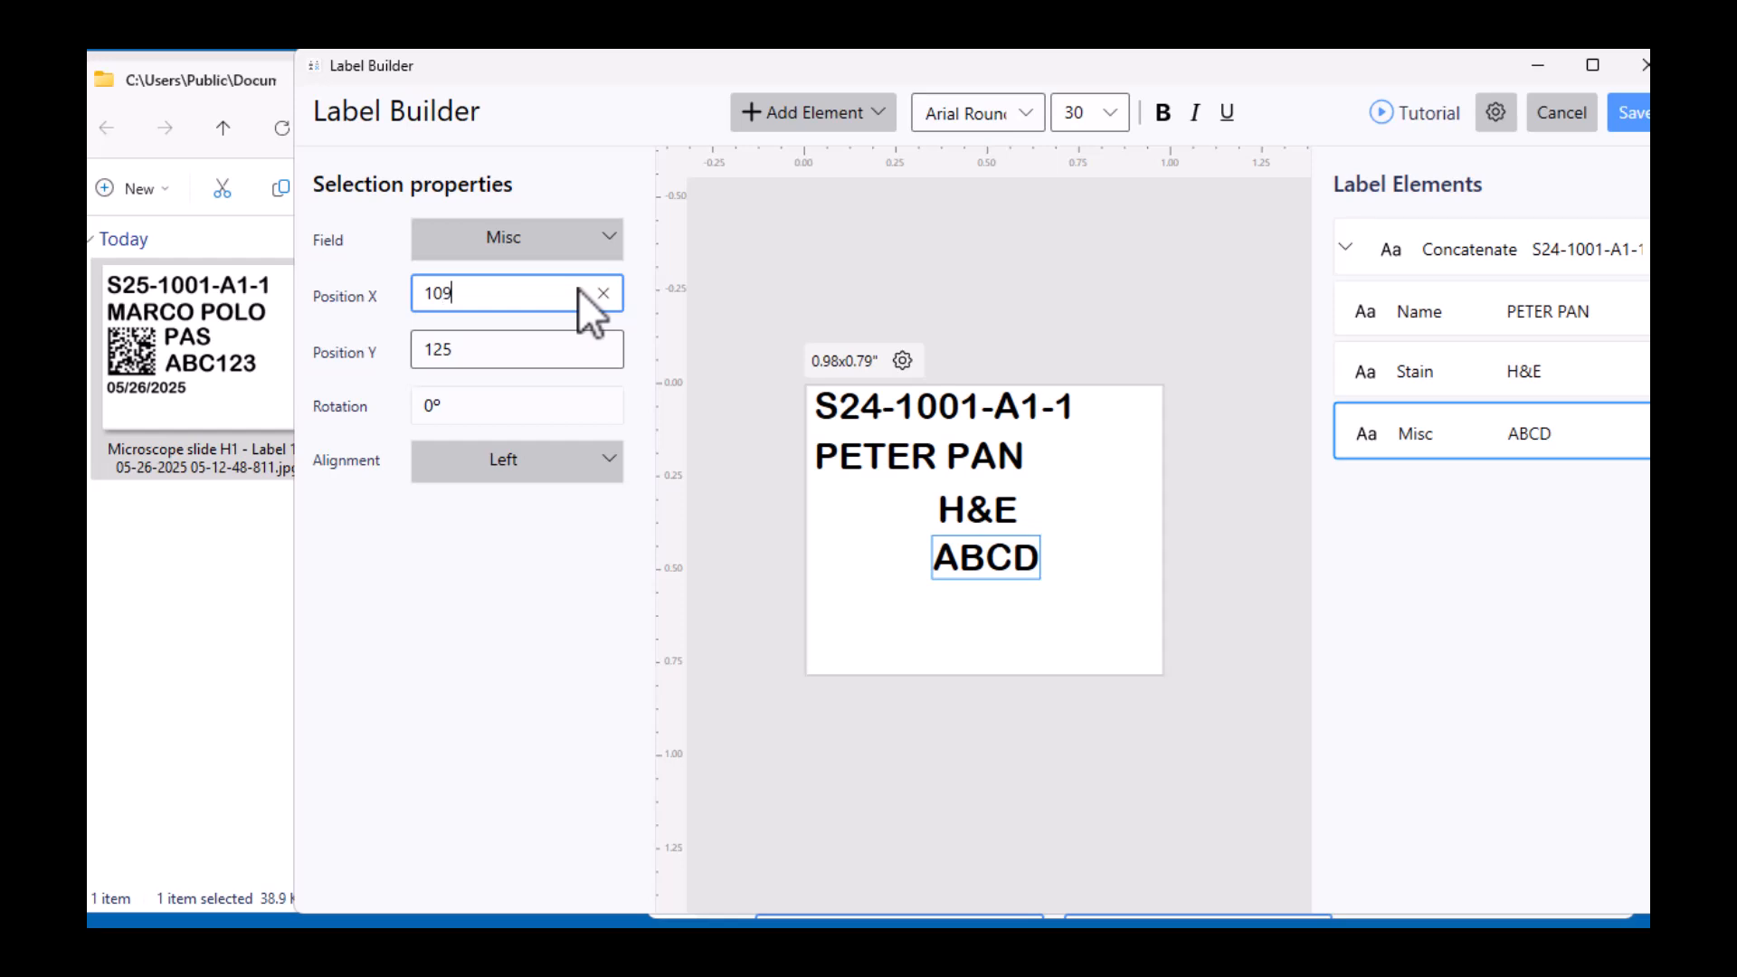
pyautogui.press('Tab')
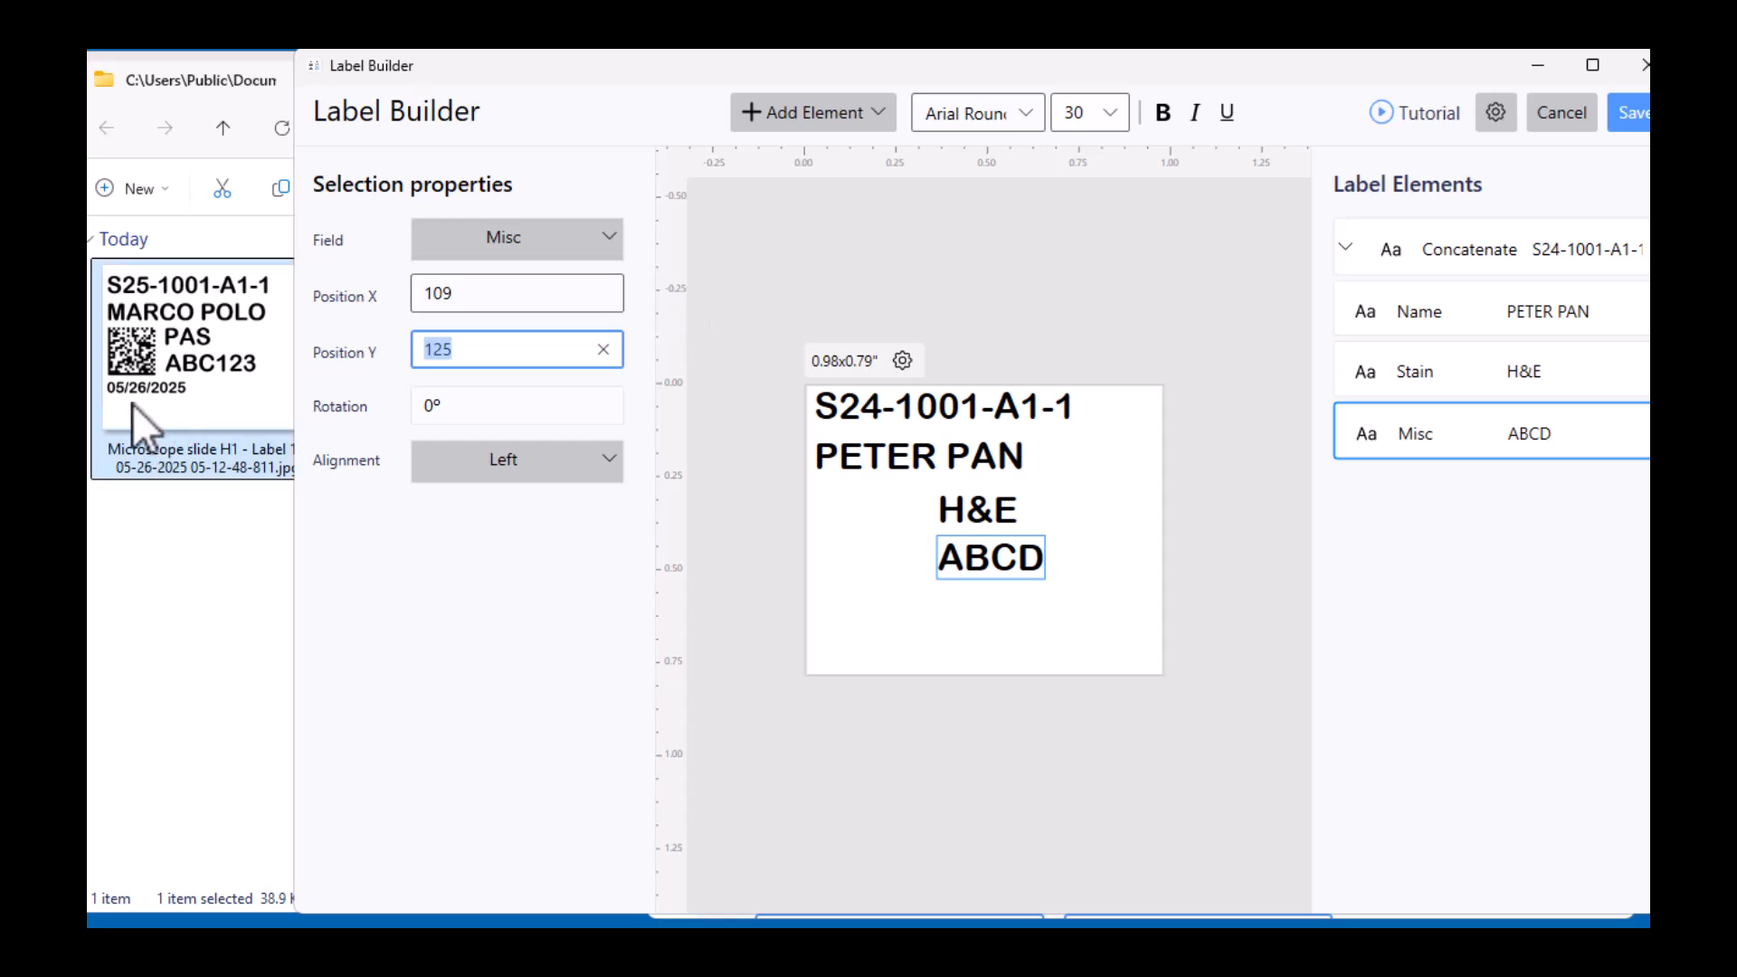
# - Add a Current date template field and place it below the Misc text near the label's left edge, at about X 12 and Y 166
pyautogui.click(805, 119)
pyautogui.click(821, 314)
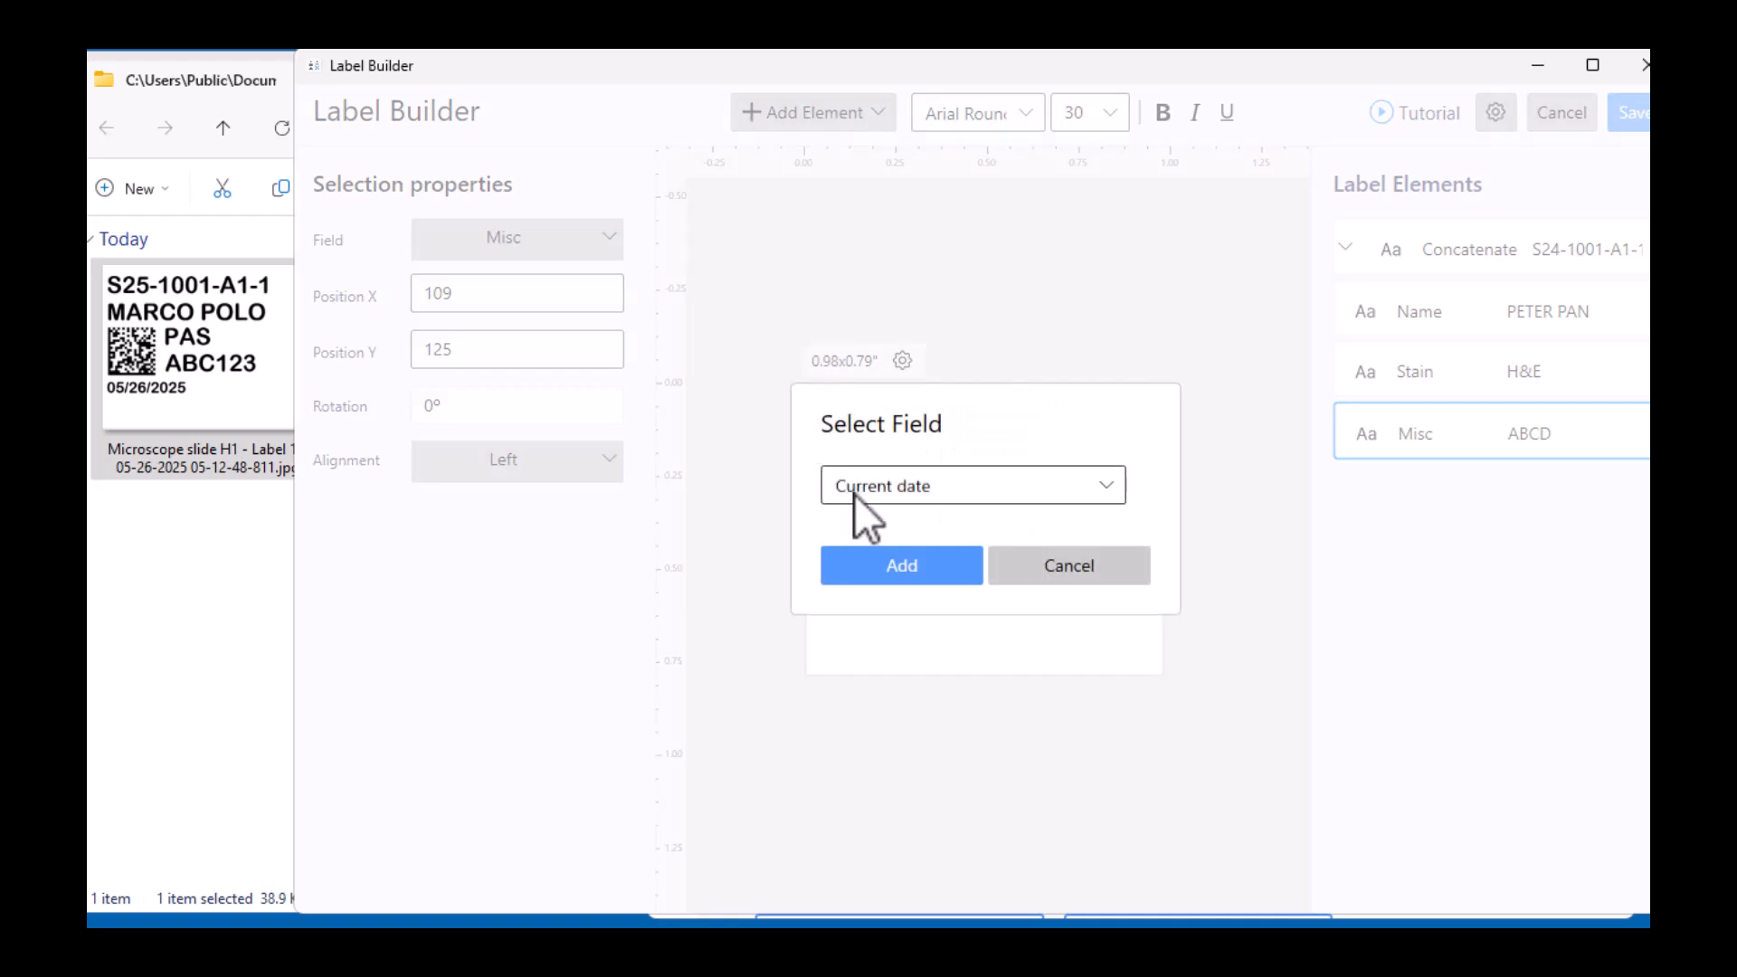
pyautogui.click(968, 555)
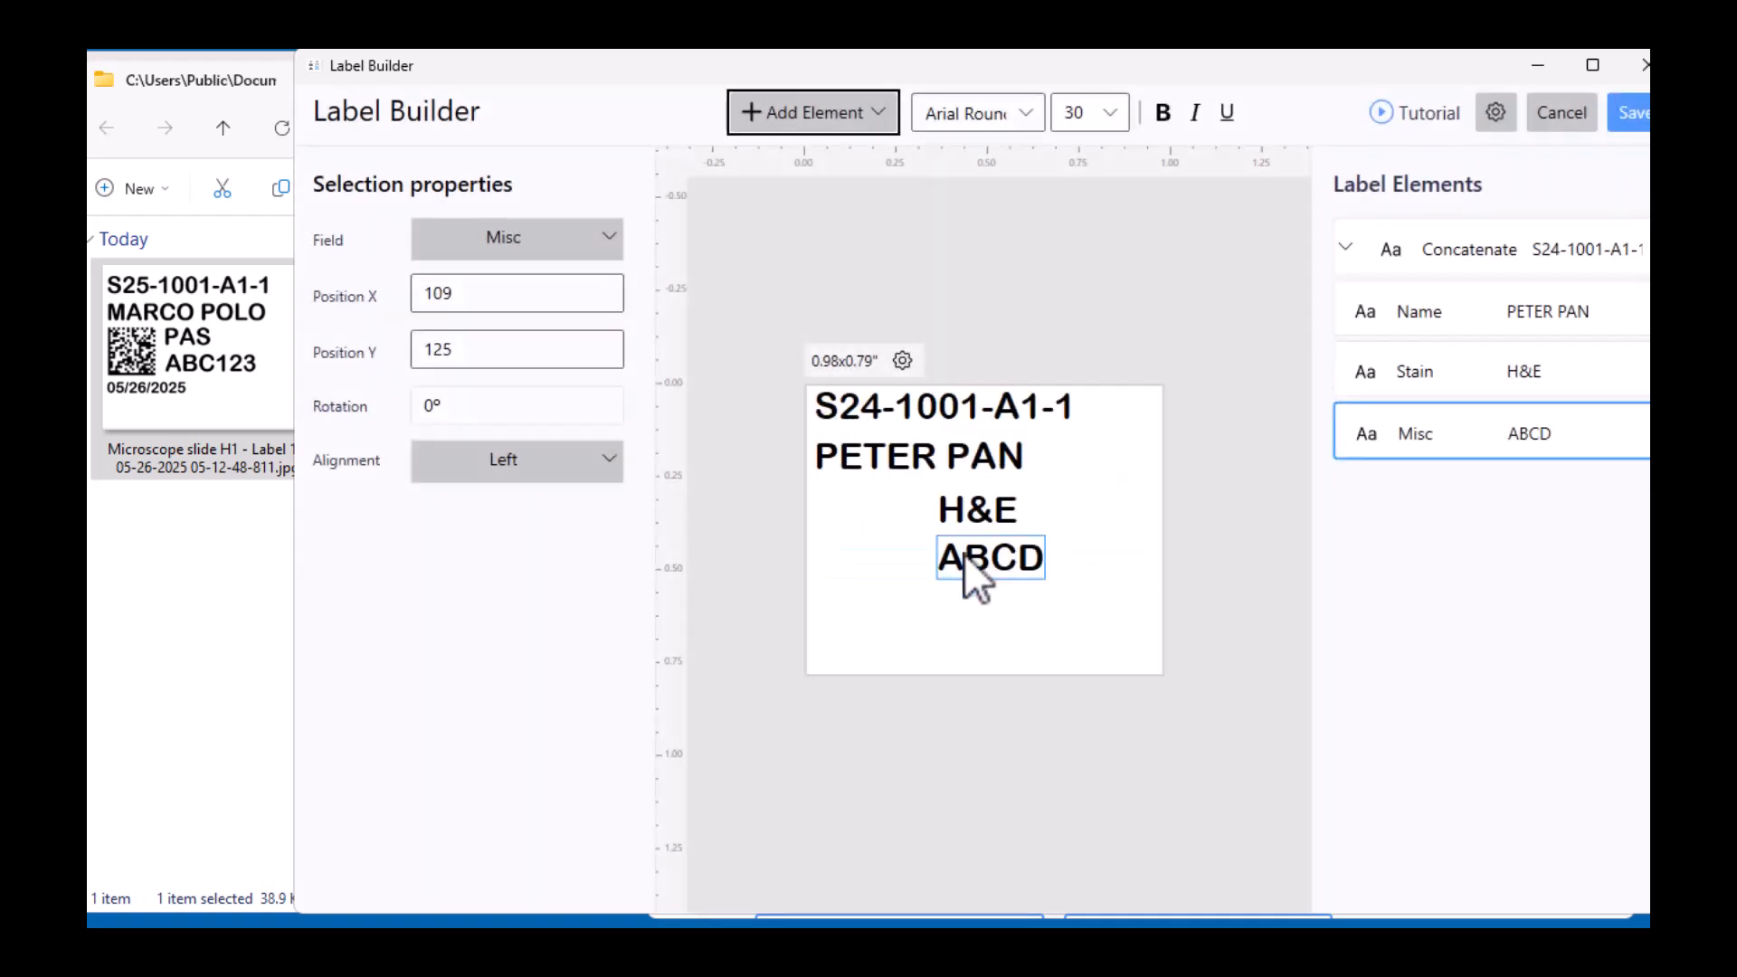
pyautogui.moveTo(1004, 553); pyautogui.dragTo(934, 614)
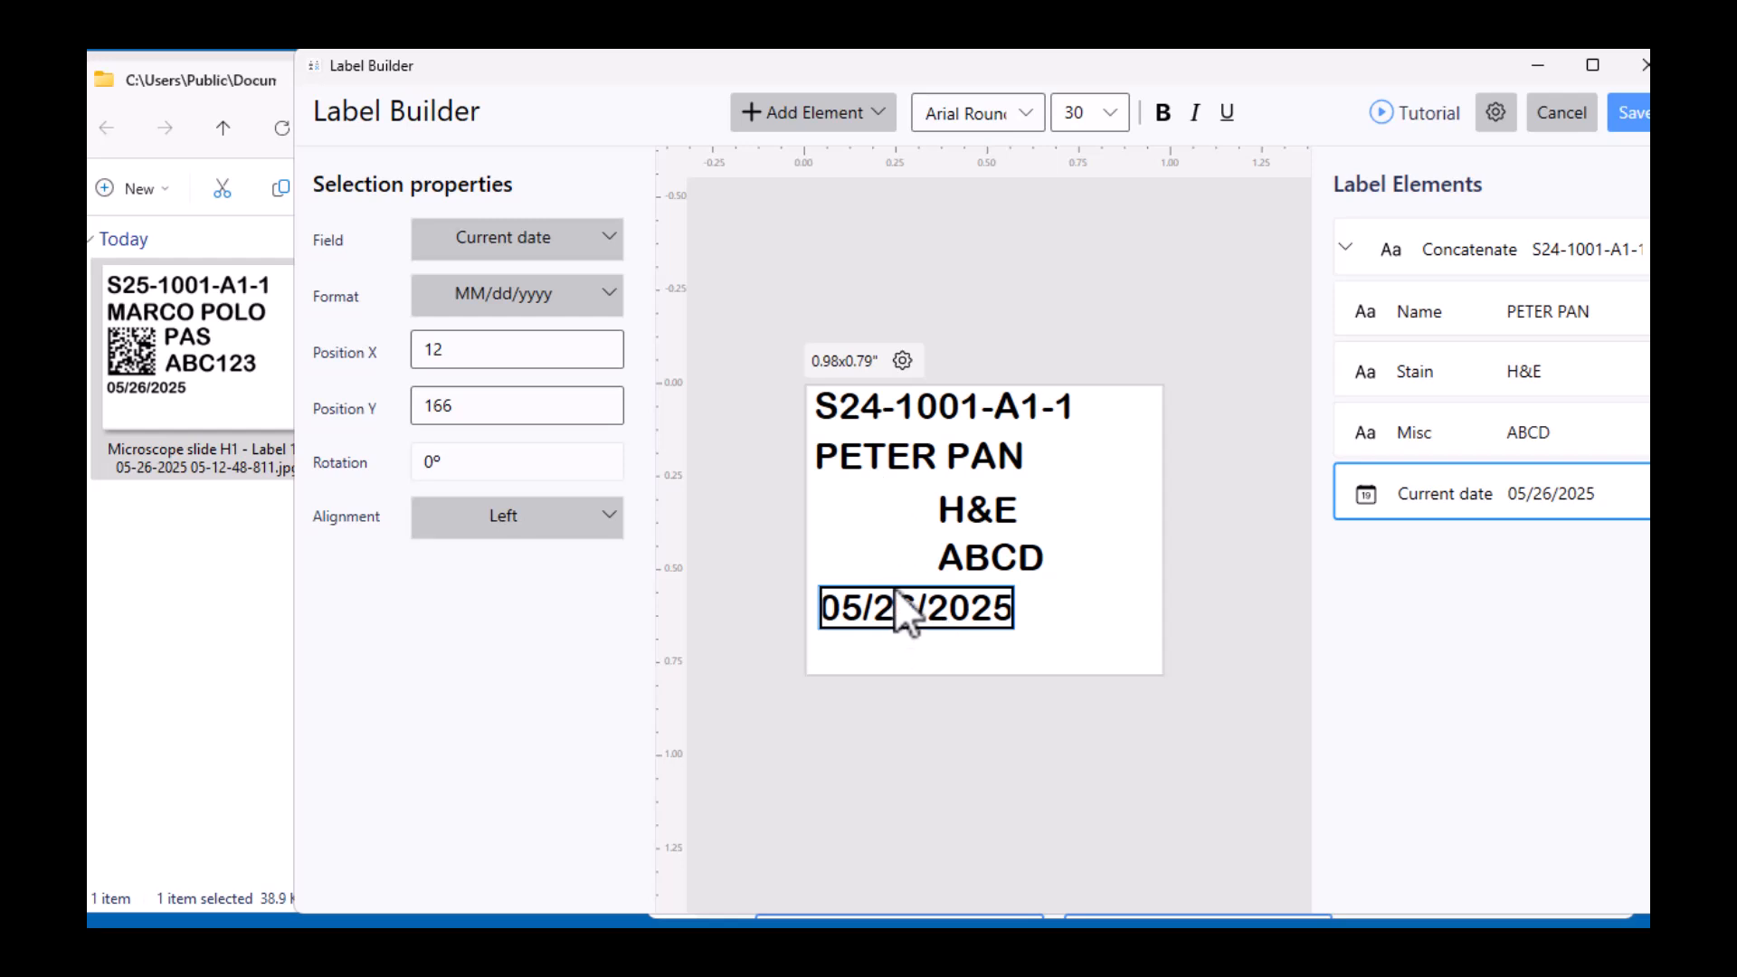
# - Reduce the date's font size to 20 and reposition it at X 8 and about Y 160
pyautogui.click(1106, 120)
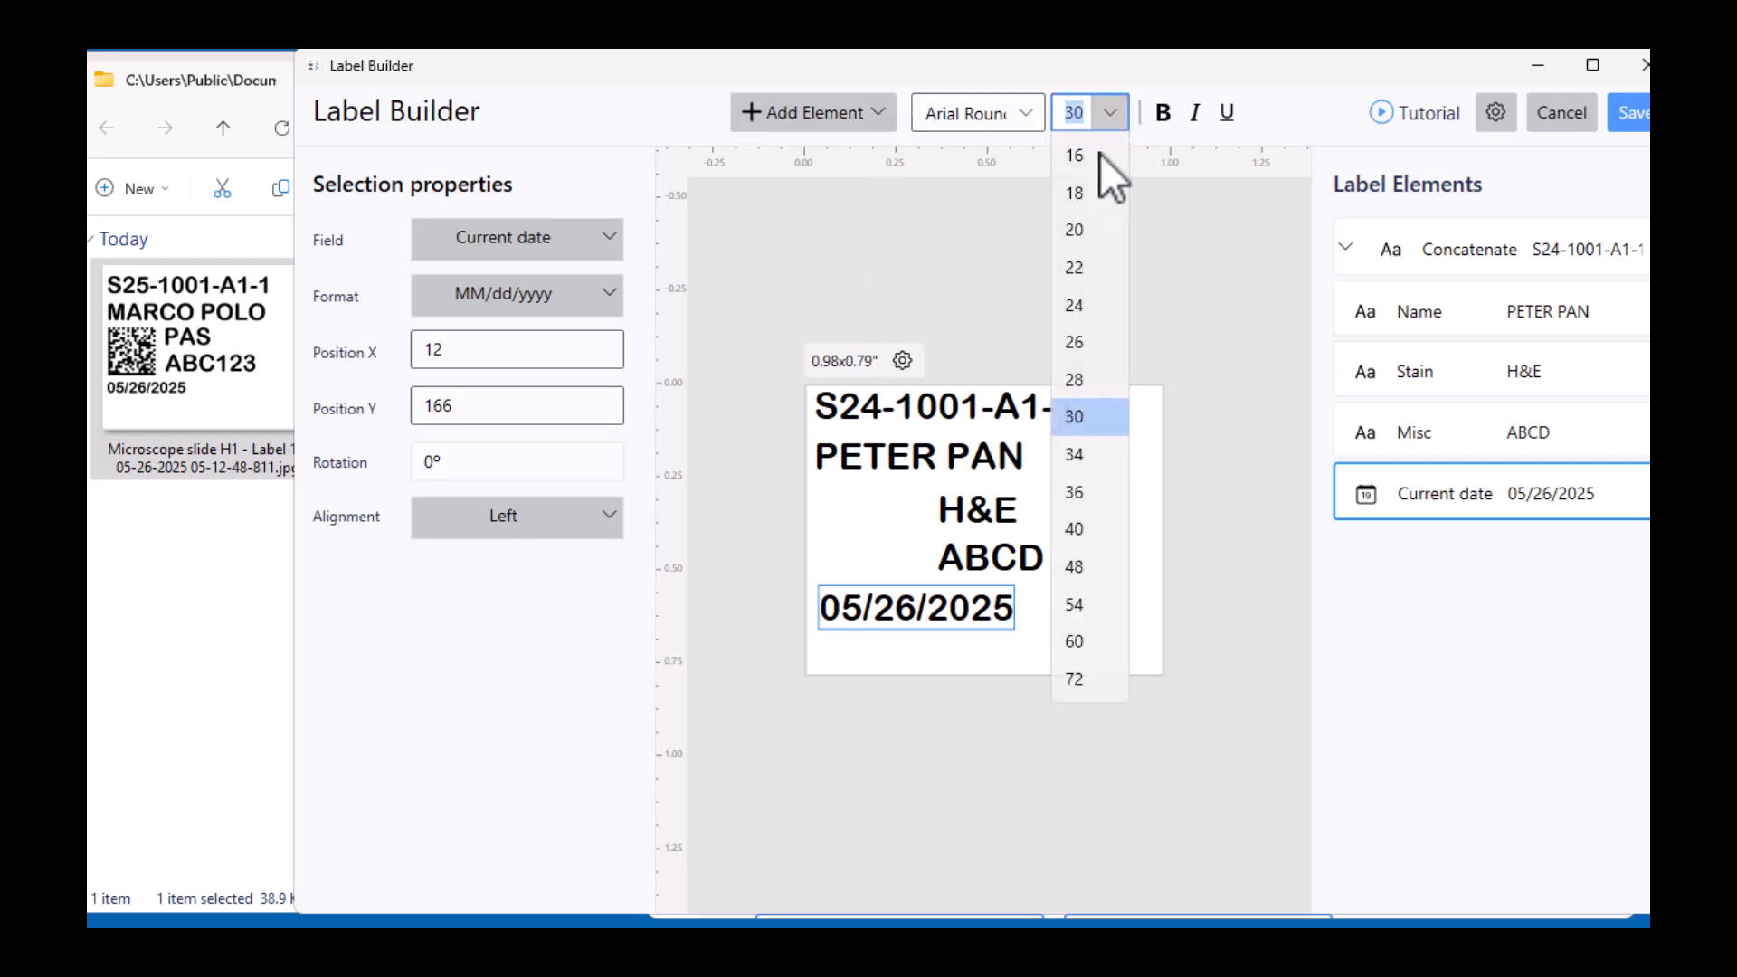
pyautogui.click(1094, 241)
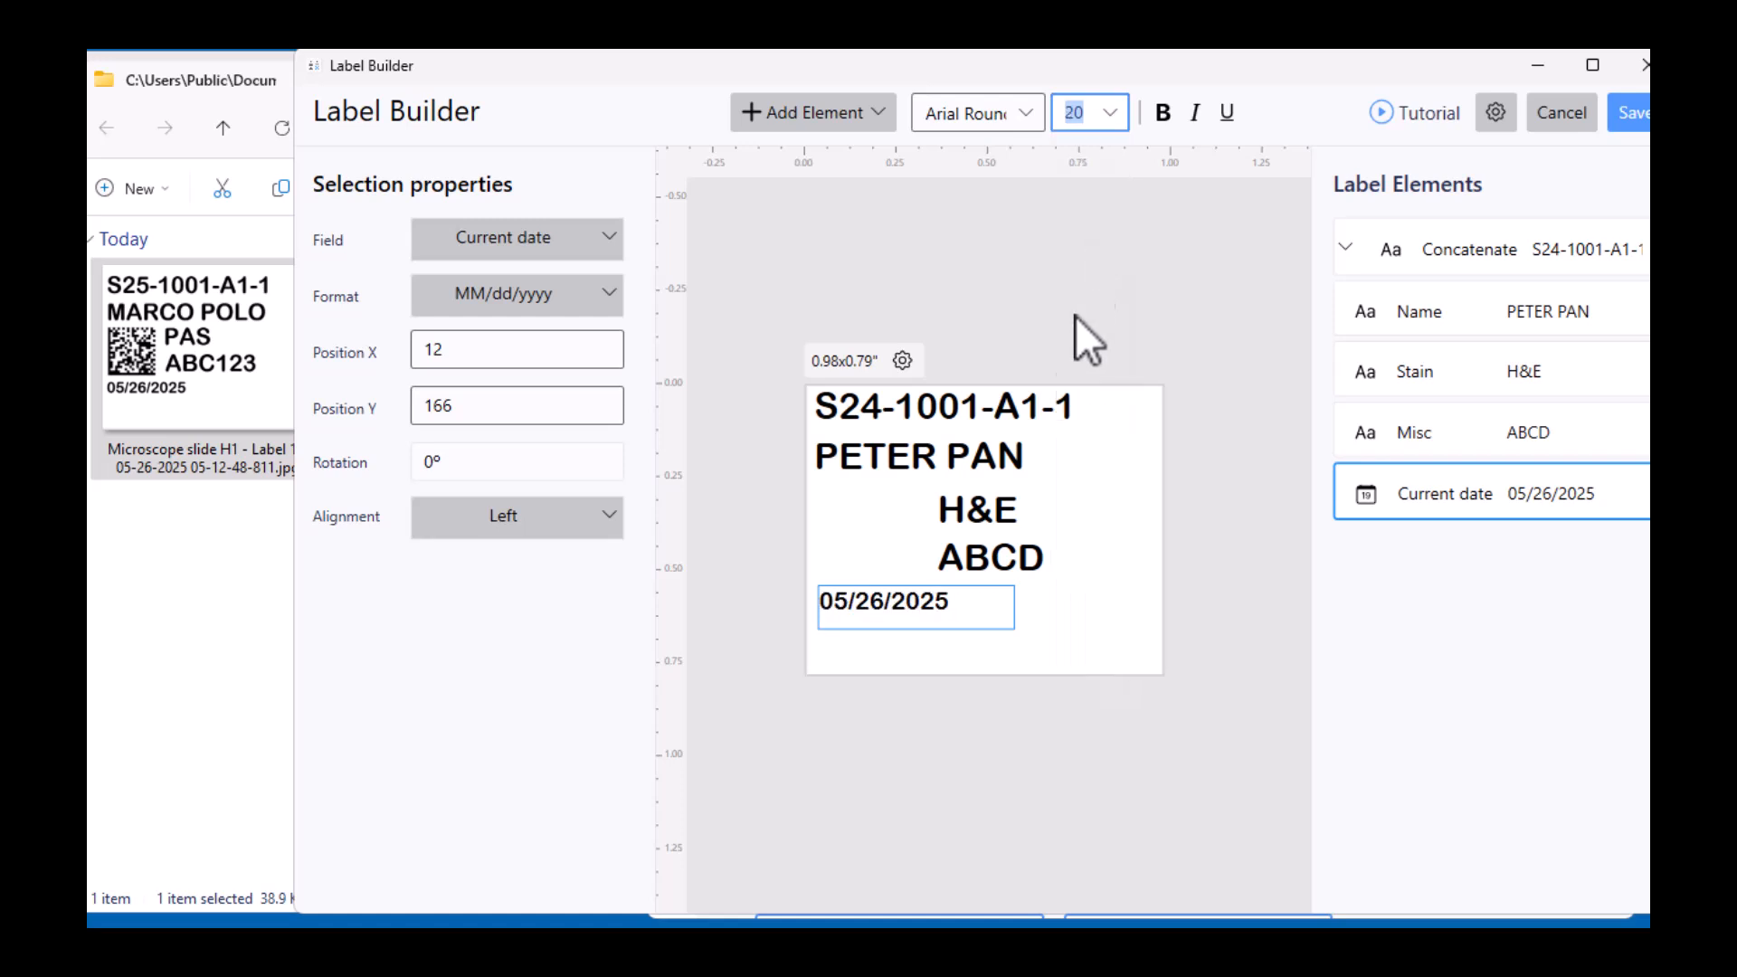
pyautogui.moveTo(955, 588); pyautogui.dragTo(946, 592)
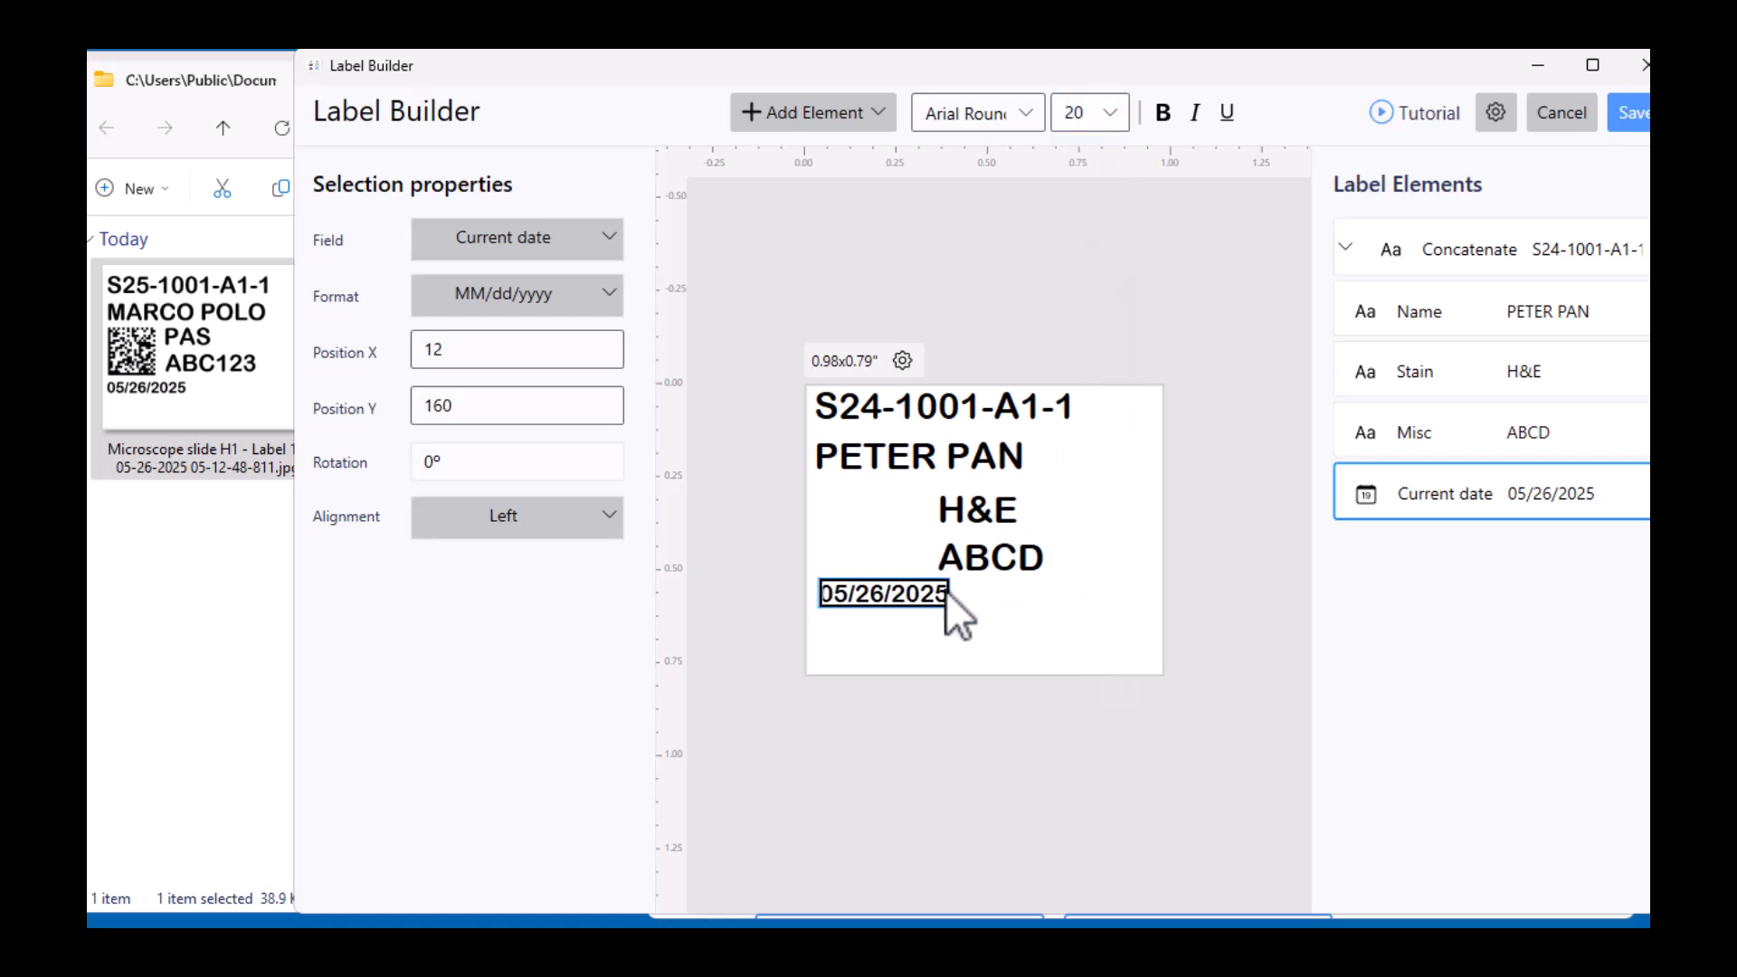
pyautogui.click(557, 363)
pyautogui.write('8')
pyautogui.press('Tab')
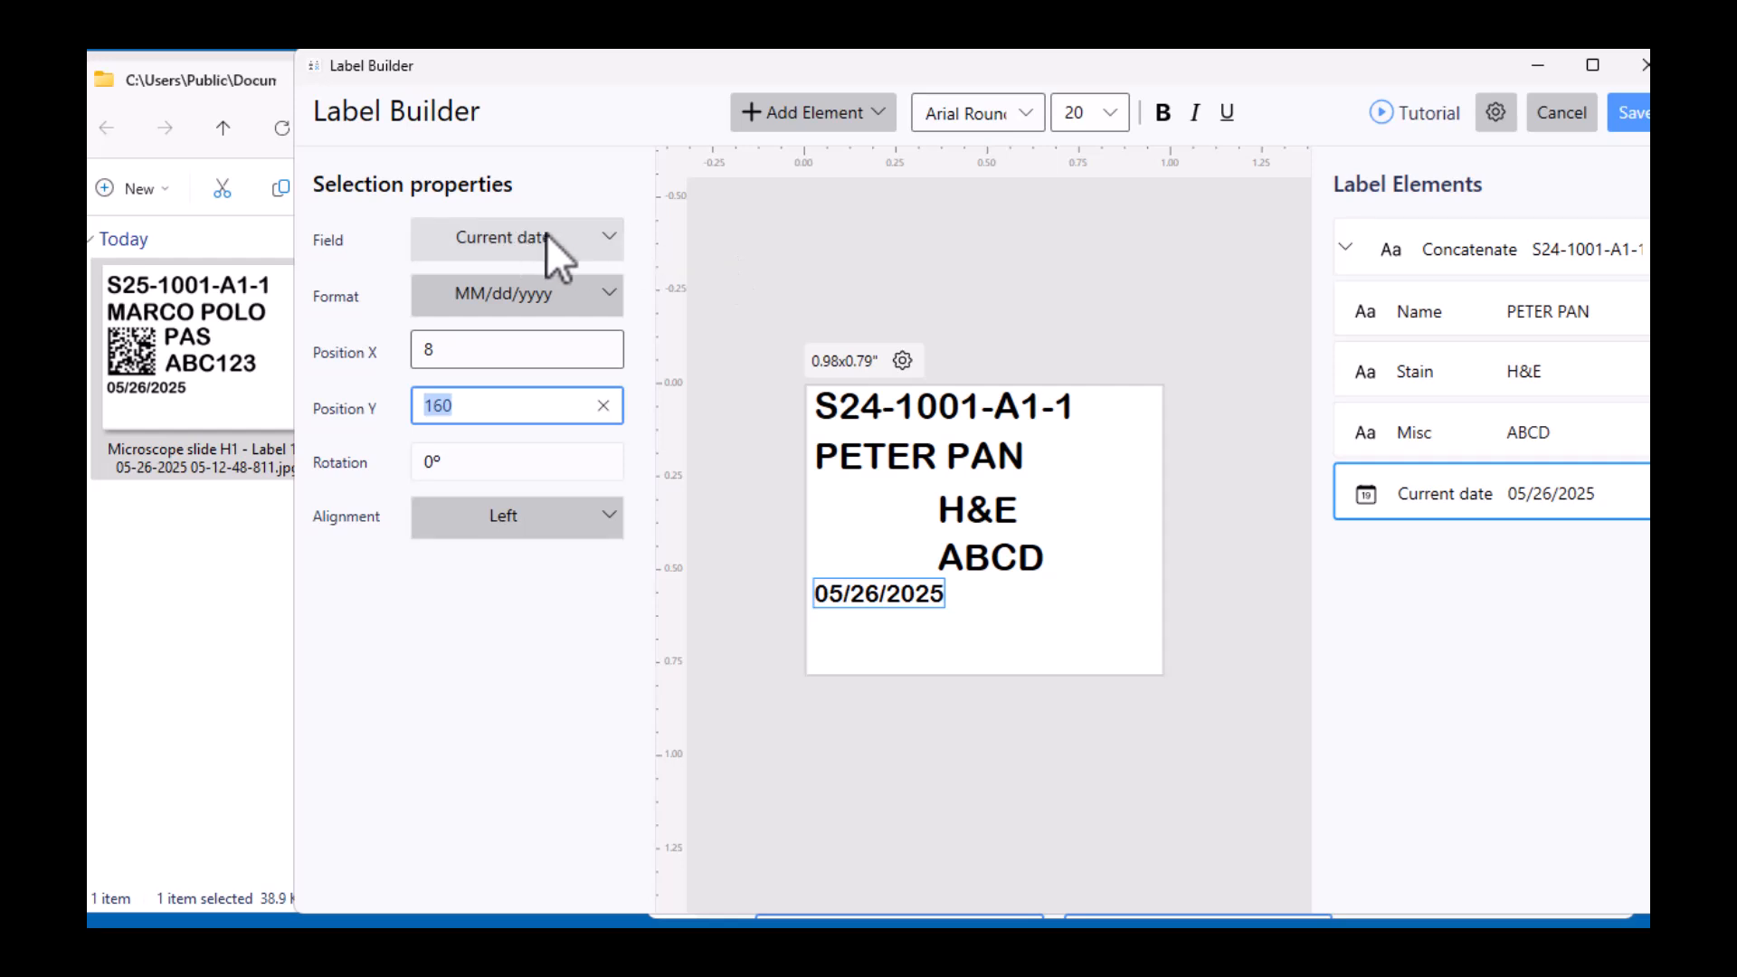
# - Add a static text element to the label and set its text to "xyz Laboratory"
pyautogui.click(764, 105)
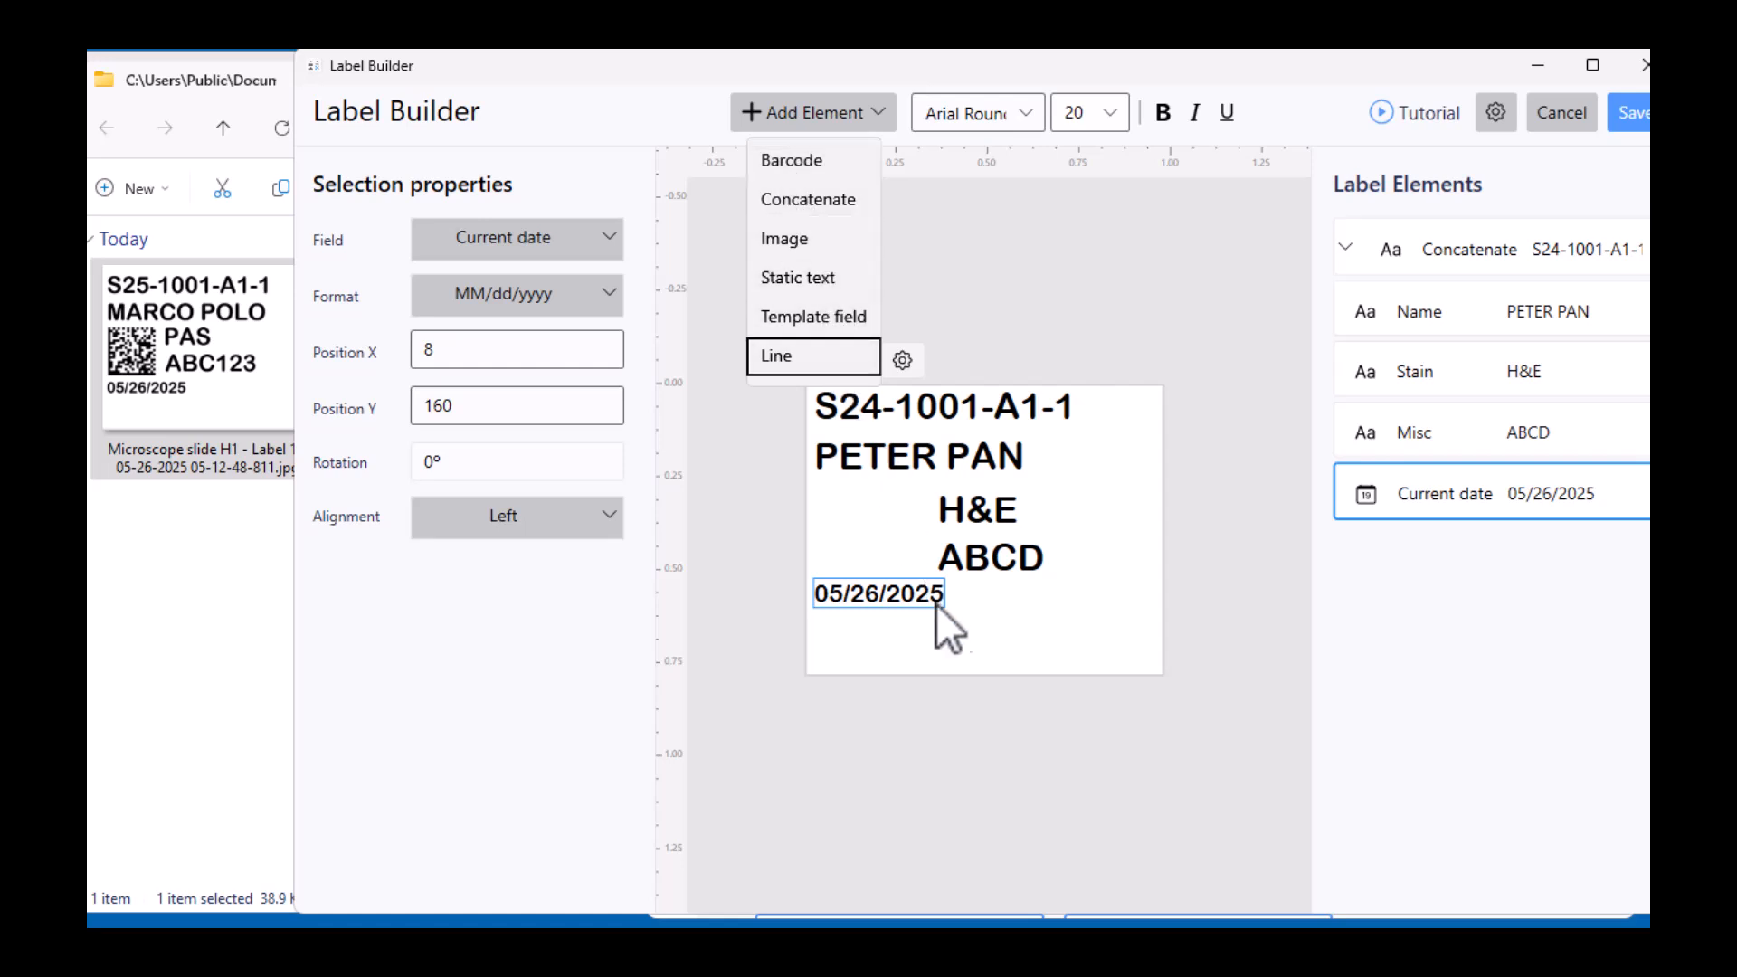
pyautogui.click(837, 276)
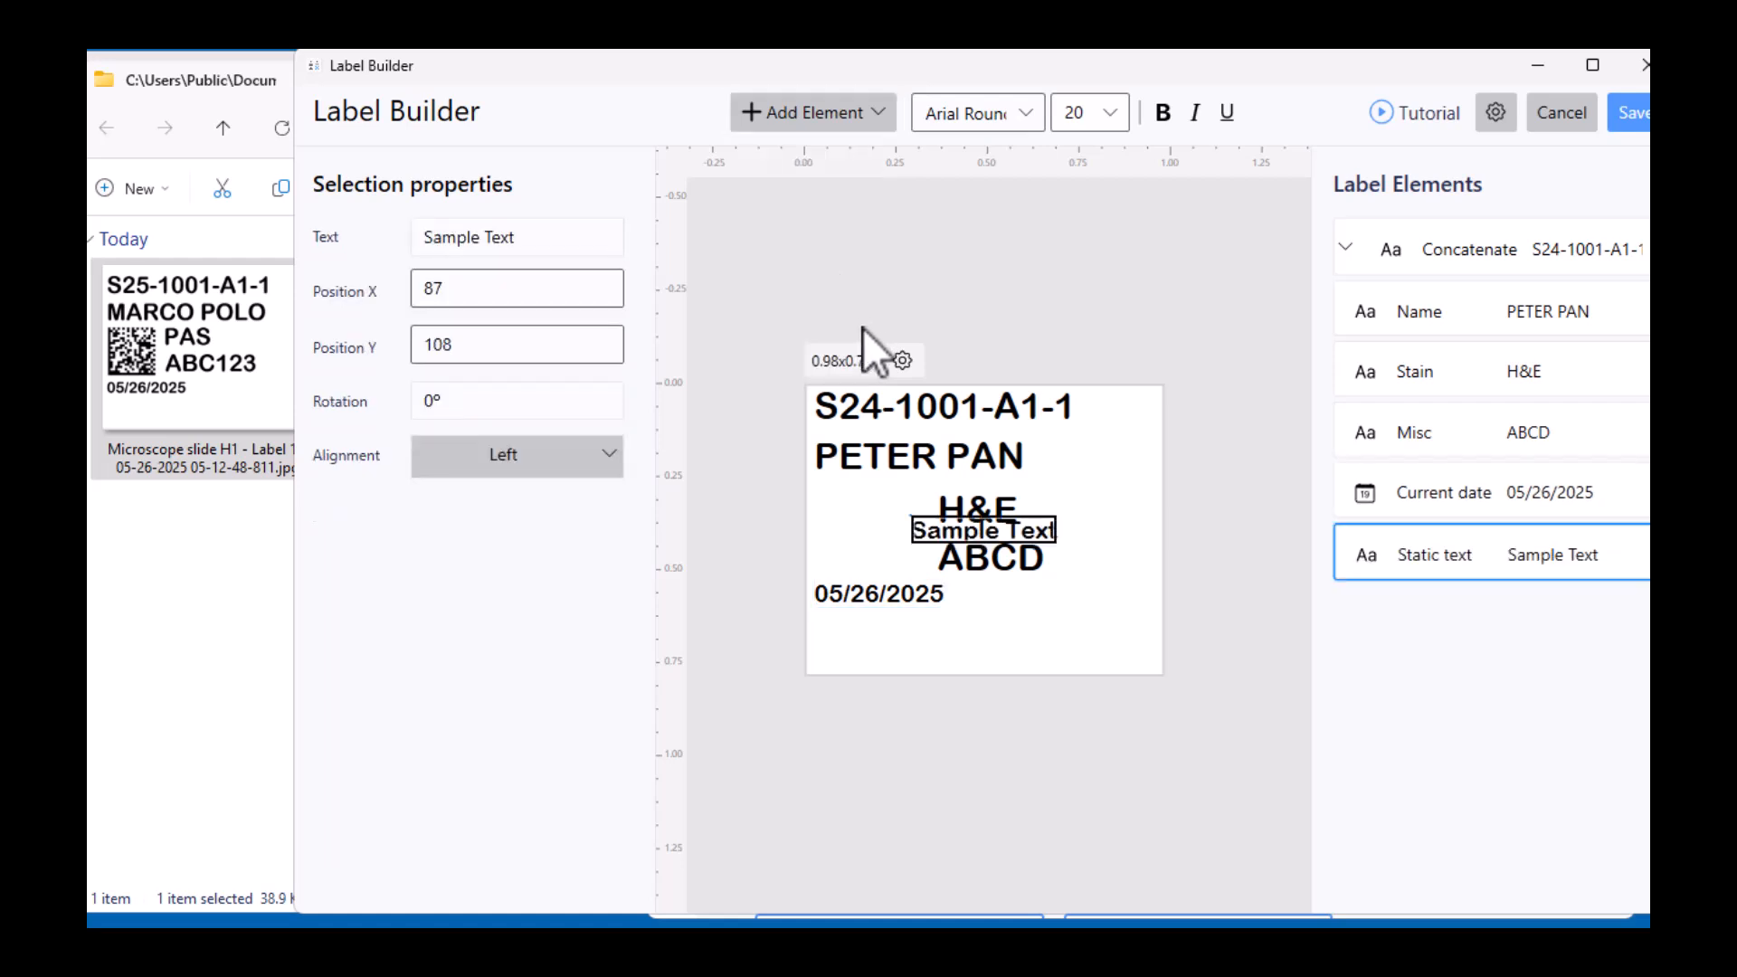
pyautogui.click(496, 242)
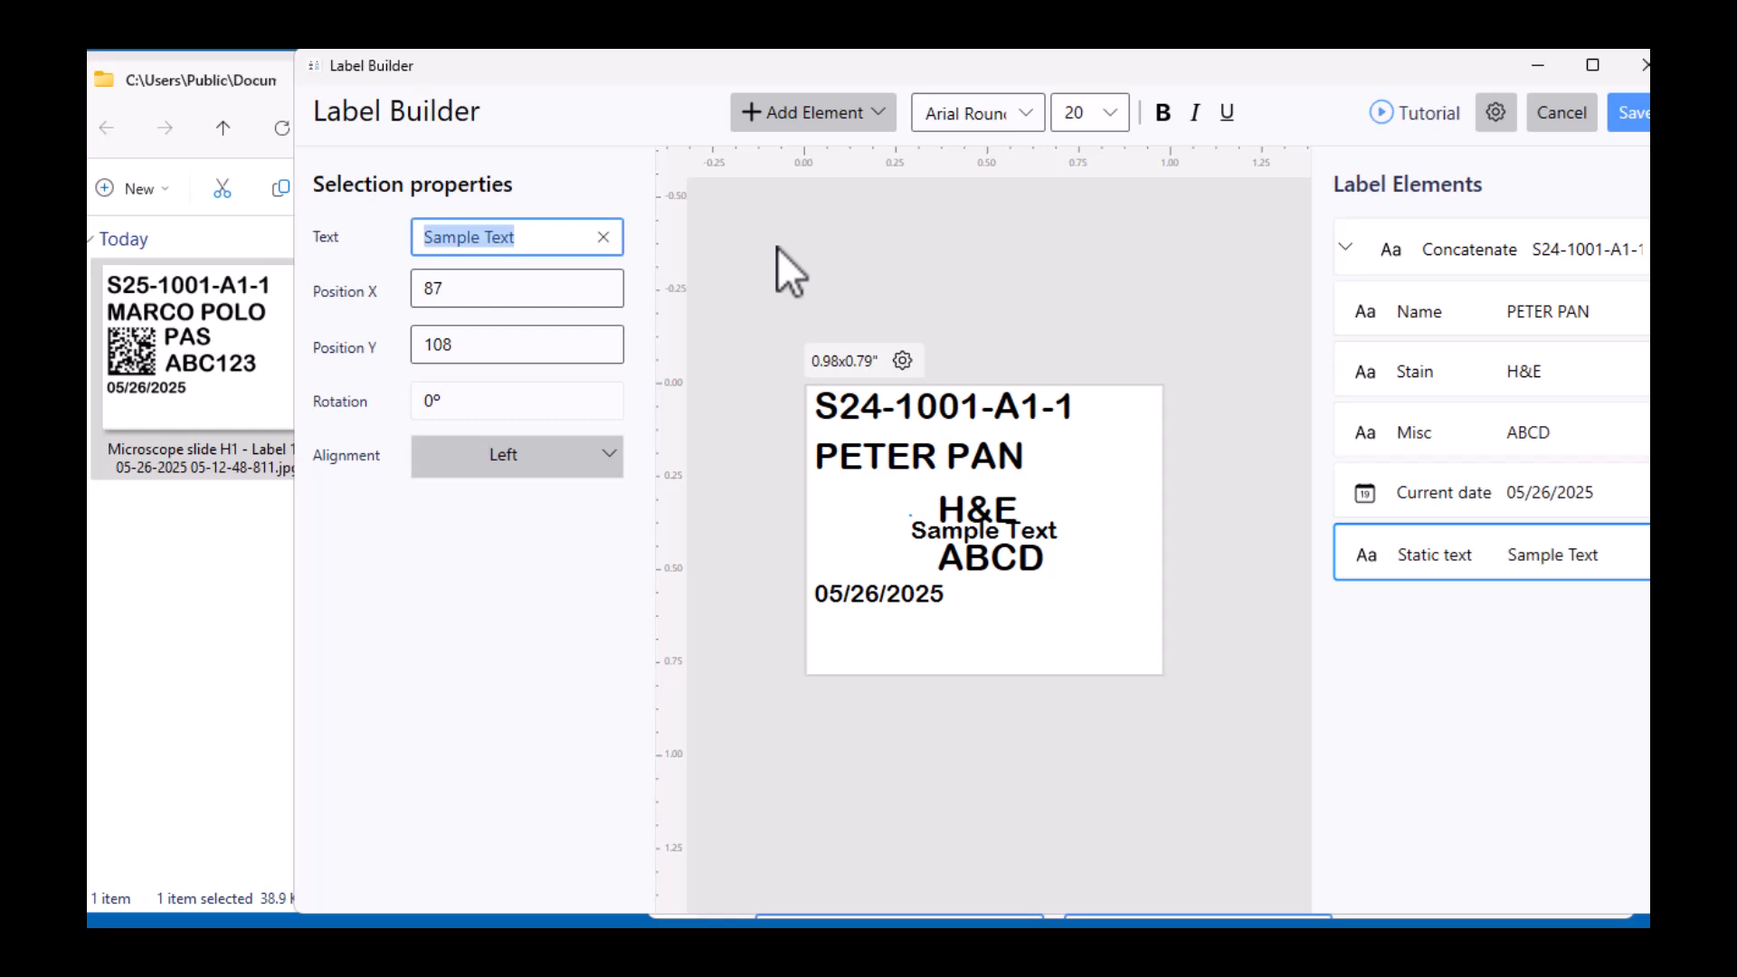
pyautogui.write('xyz')
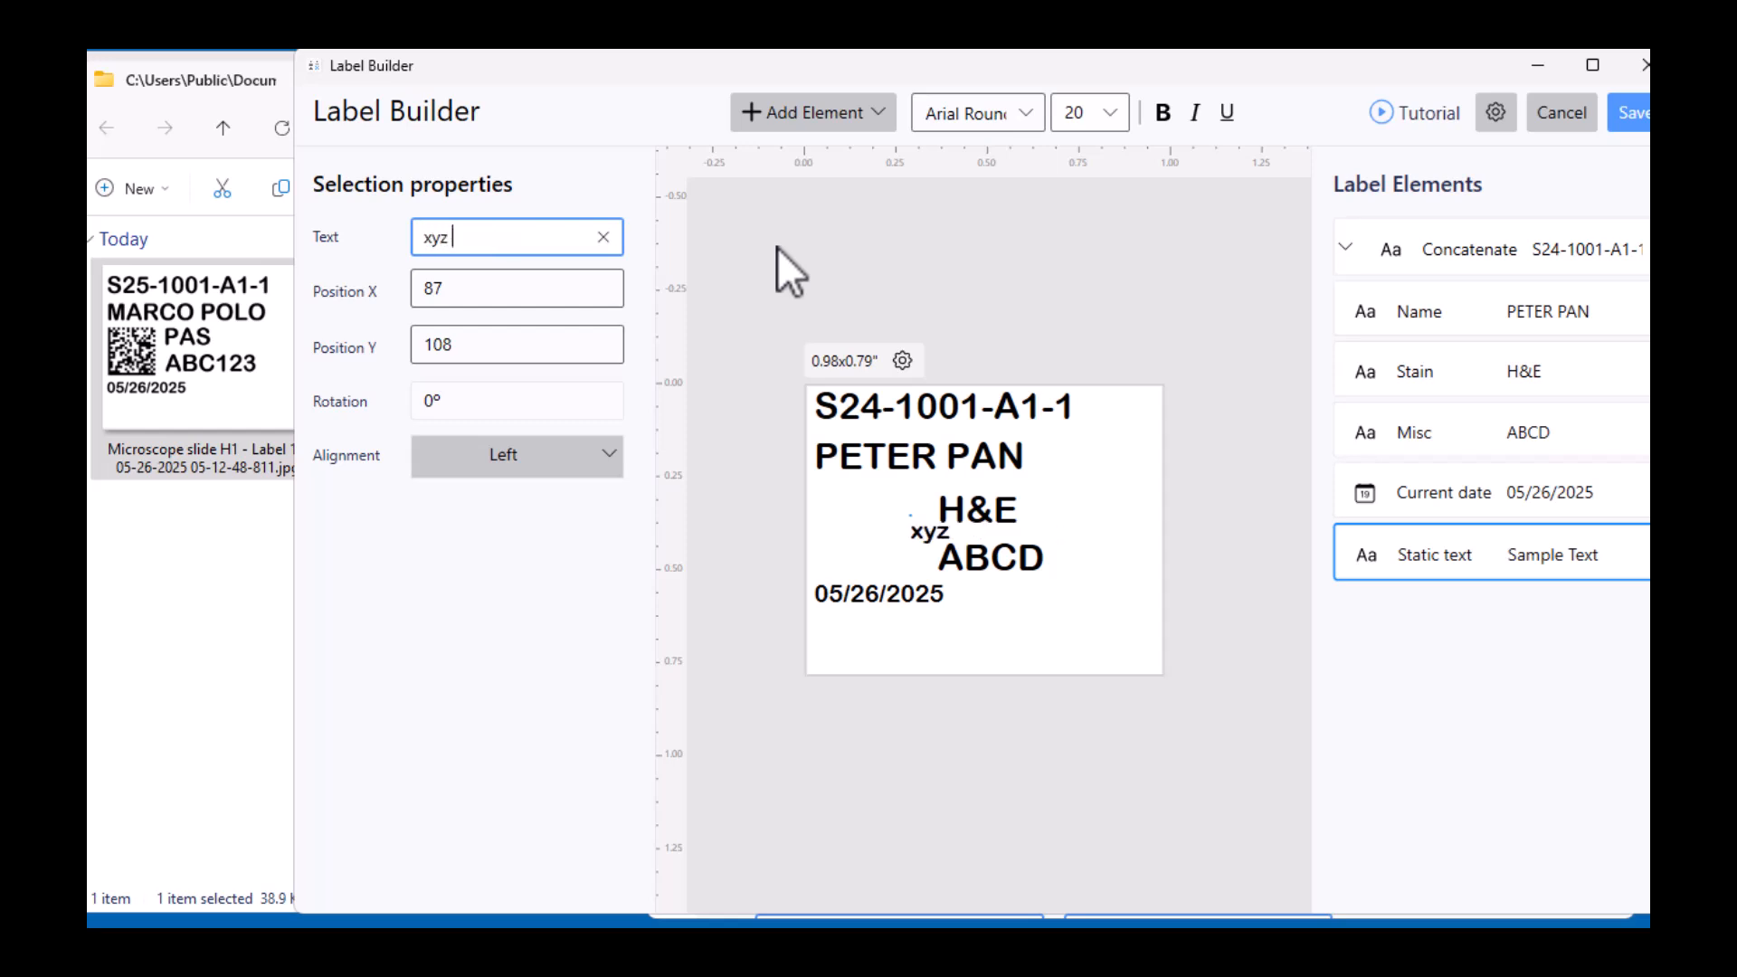
pyautogui.write(' Laboratory')
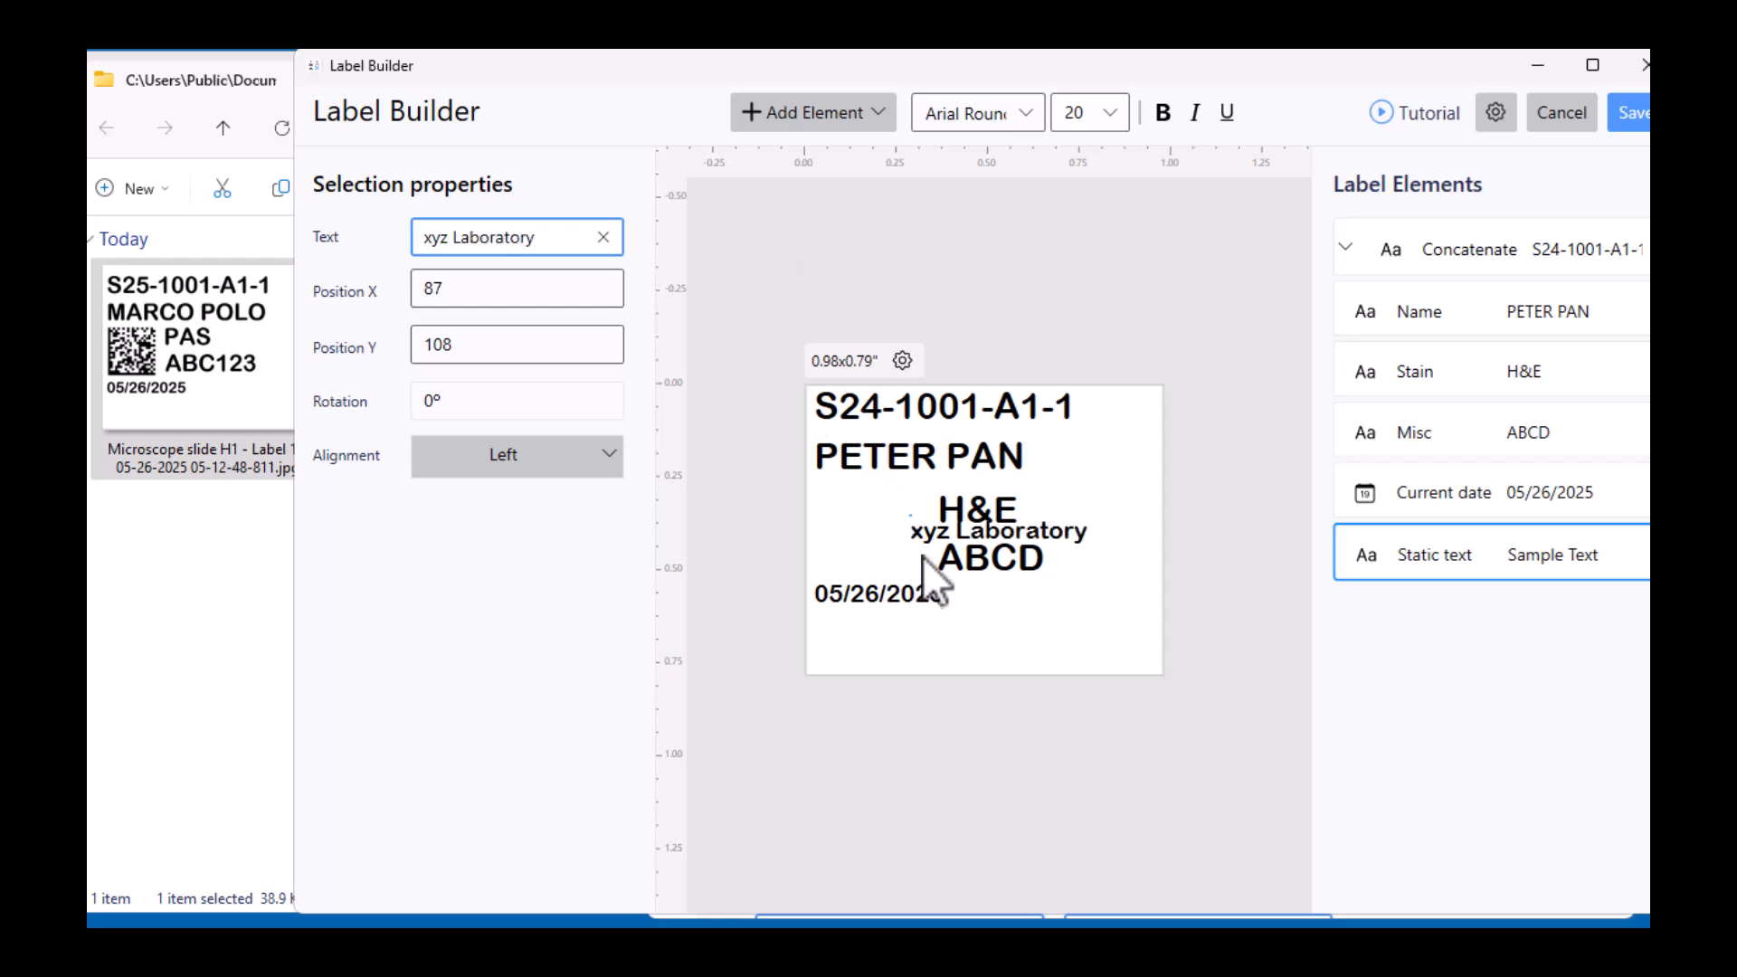
# - Change the static text on the label to "XYZ Laboratory" with an uppercase XYZ
pyautogui.click(931, 535)
pyautogui.click(449, 238)
pyautogui.moveTo(448, 238); pyautogui.dragTo(428, 240)
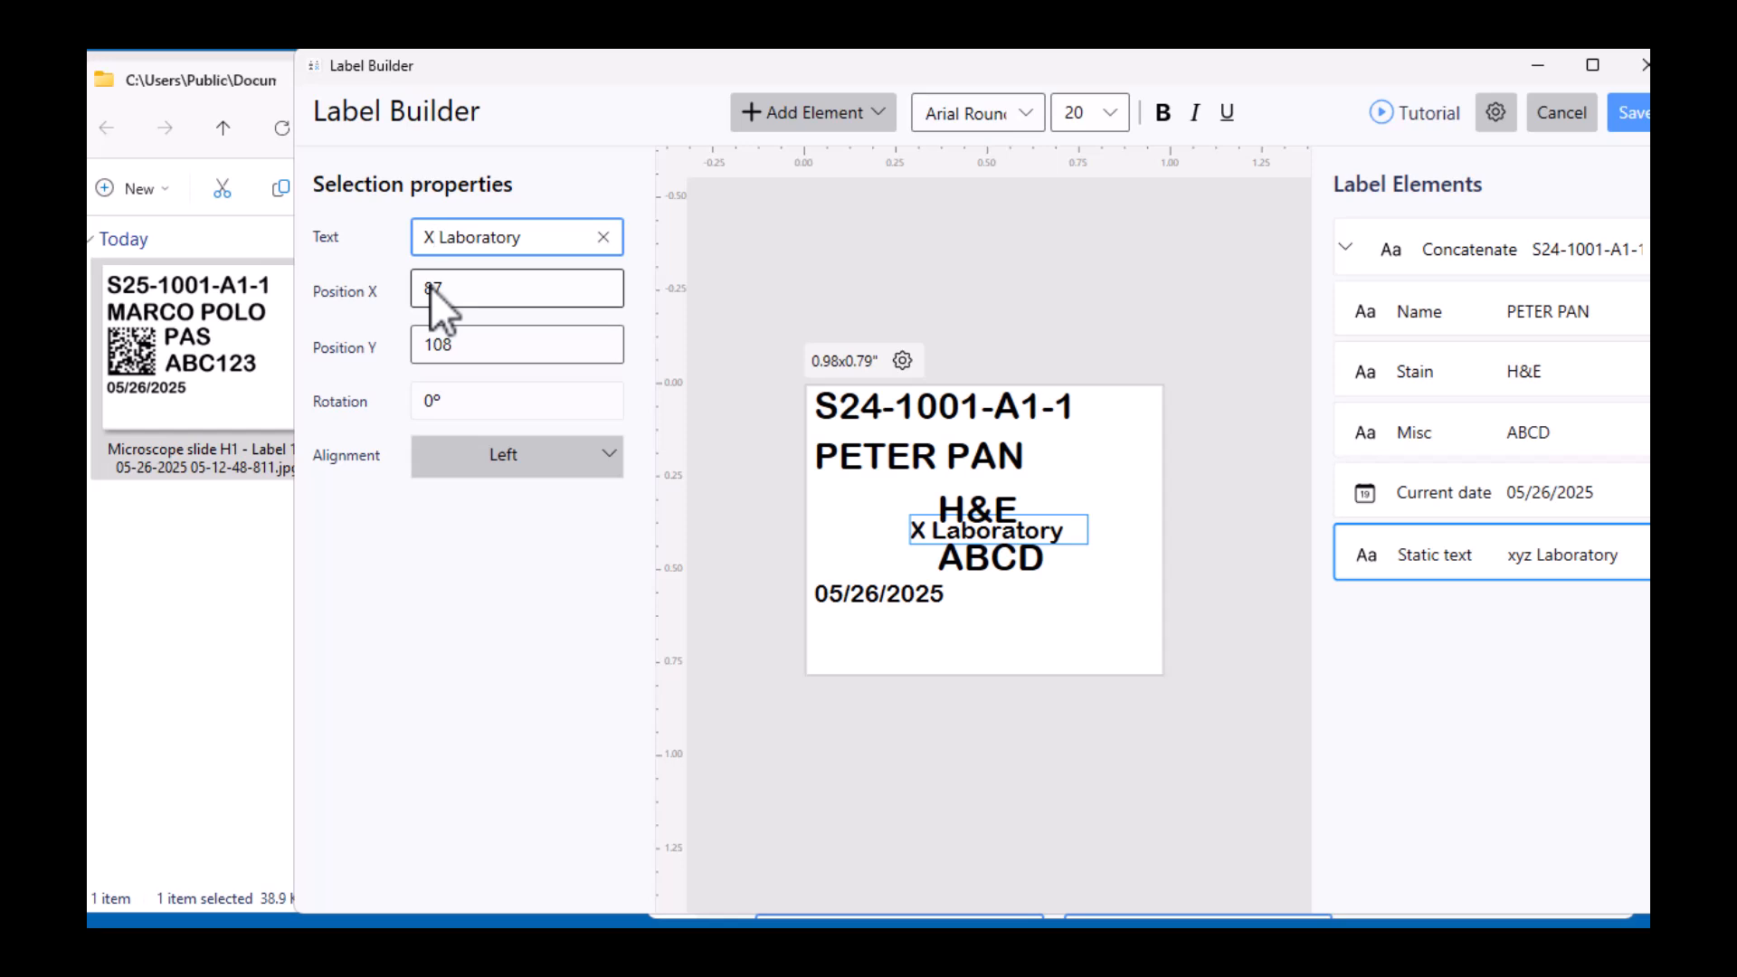
pyautogui.write('YZ')
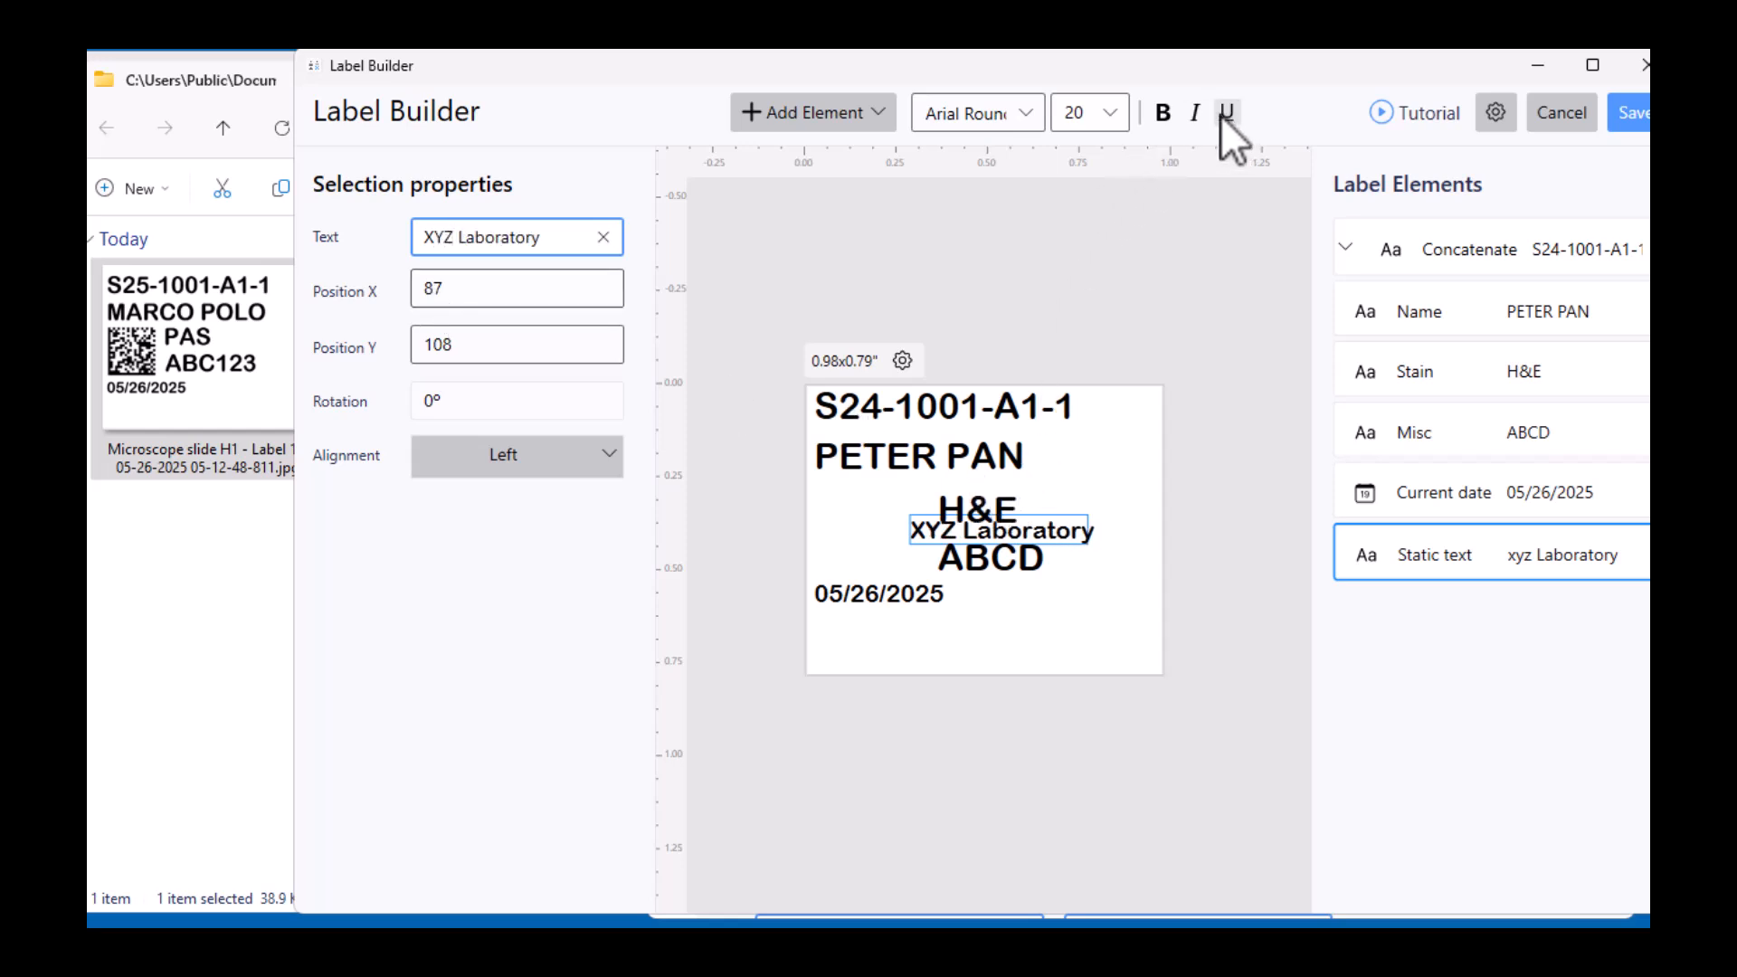
# - Italicize the laboratory text, move it below the date to about X 72, Y 188, and set its alignment to Center
pyautogui.click(1195, 115)
pyautogui.moveTo(1085, 540); pyautogui.dragTo(1044, 633)
pyautogui.click(554, 462)
pyautogui.click(554, 355)
# - Increase the laboratory text's font size to 24 and shift it to about X 60, Y 186
pyautogui.click(1079, 110)
pyautogui.click(1114, 112)
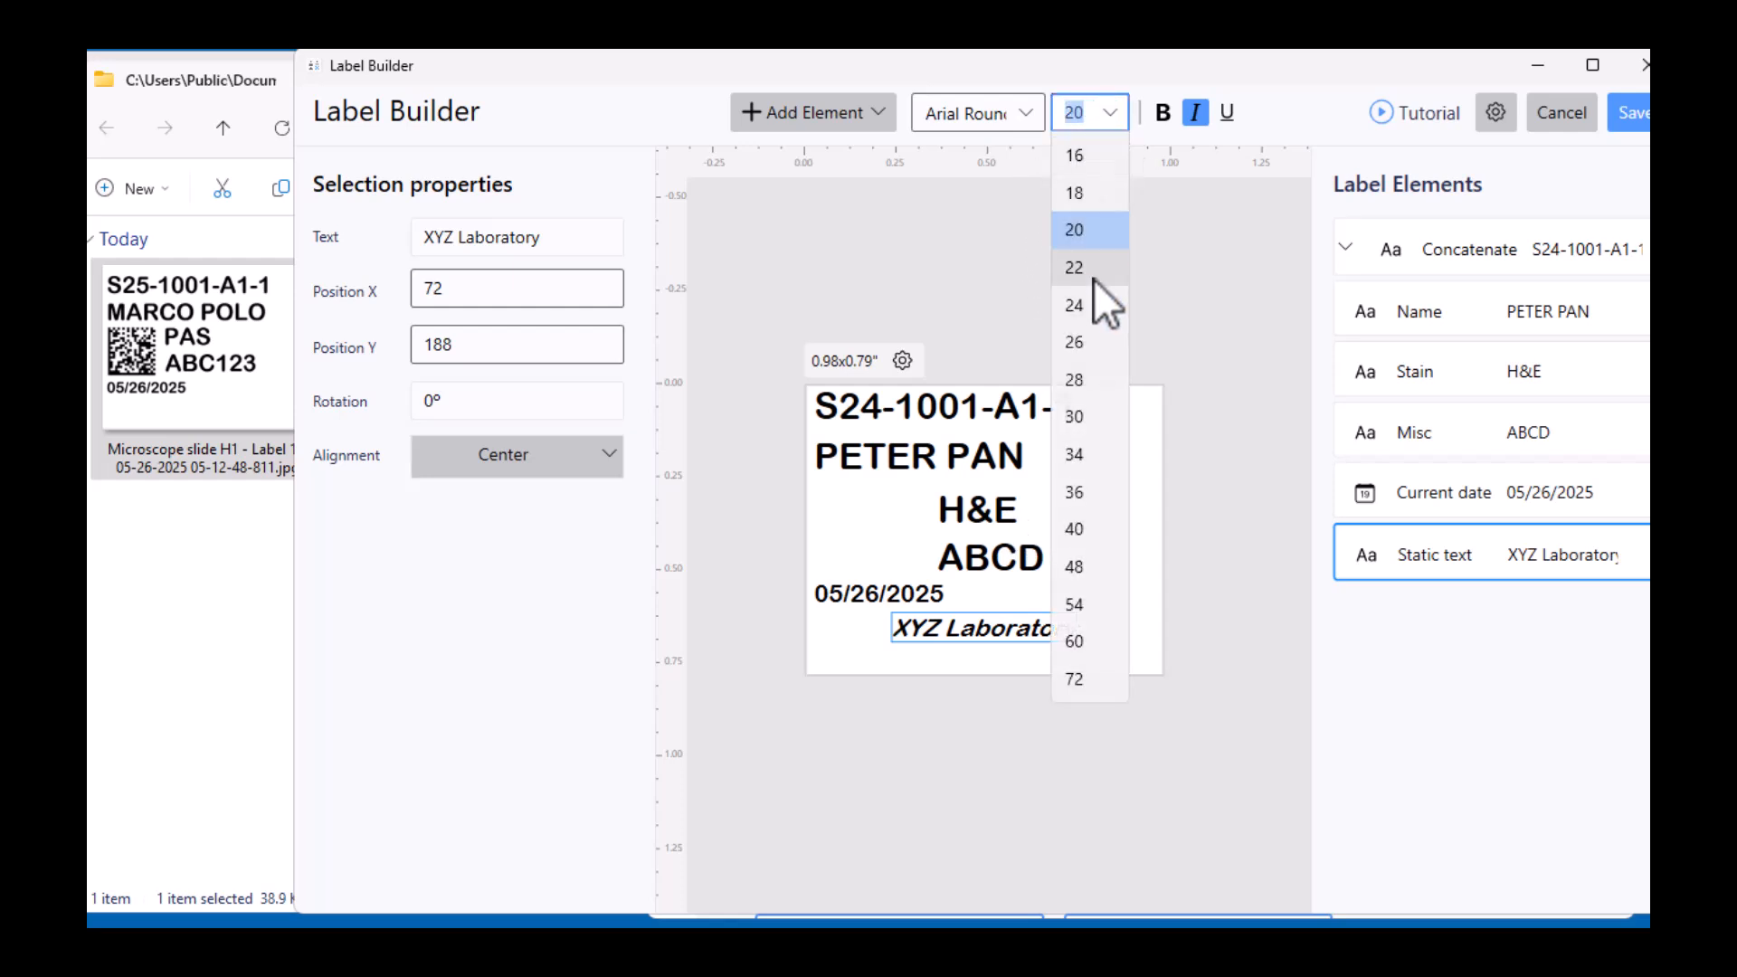
pyautogui.click(1094, 301)
pyautogui.moveTo(1050, 640); pyautogui.dragTo(1036, 637)
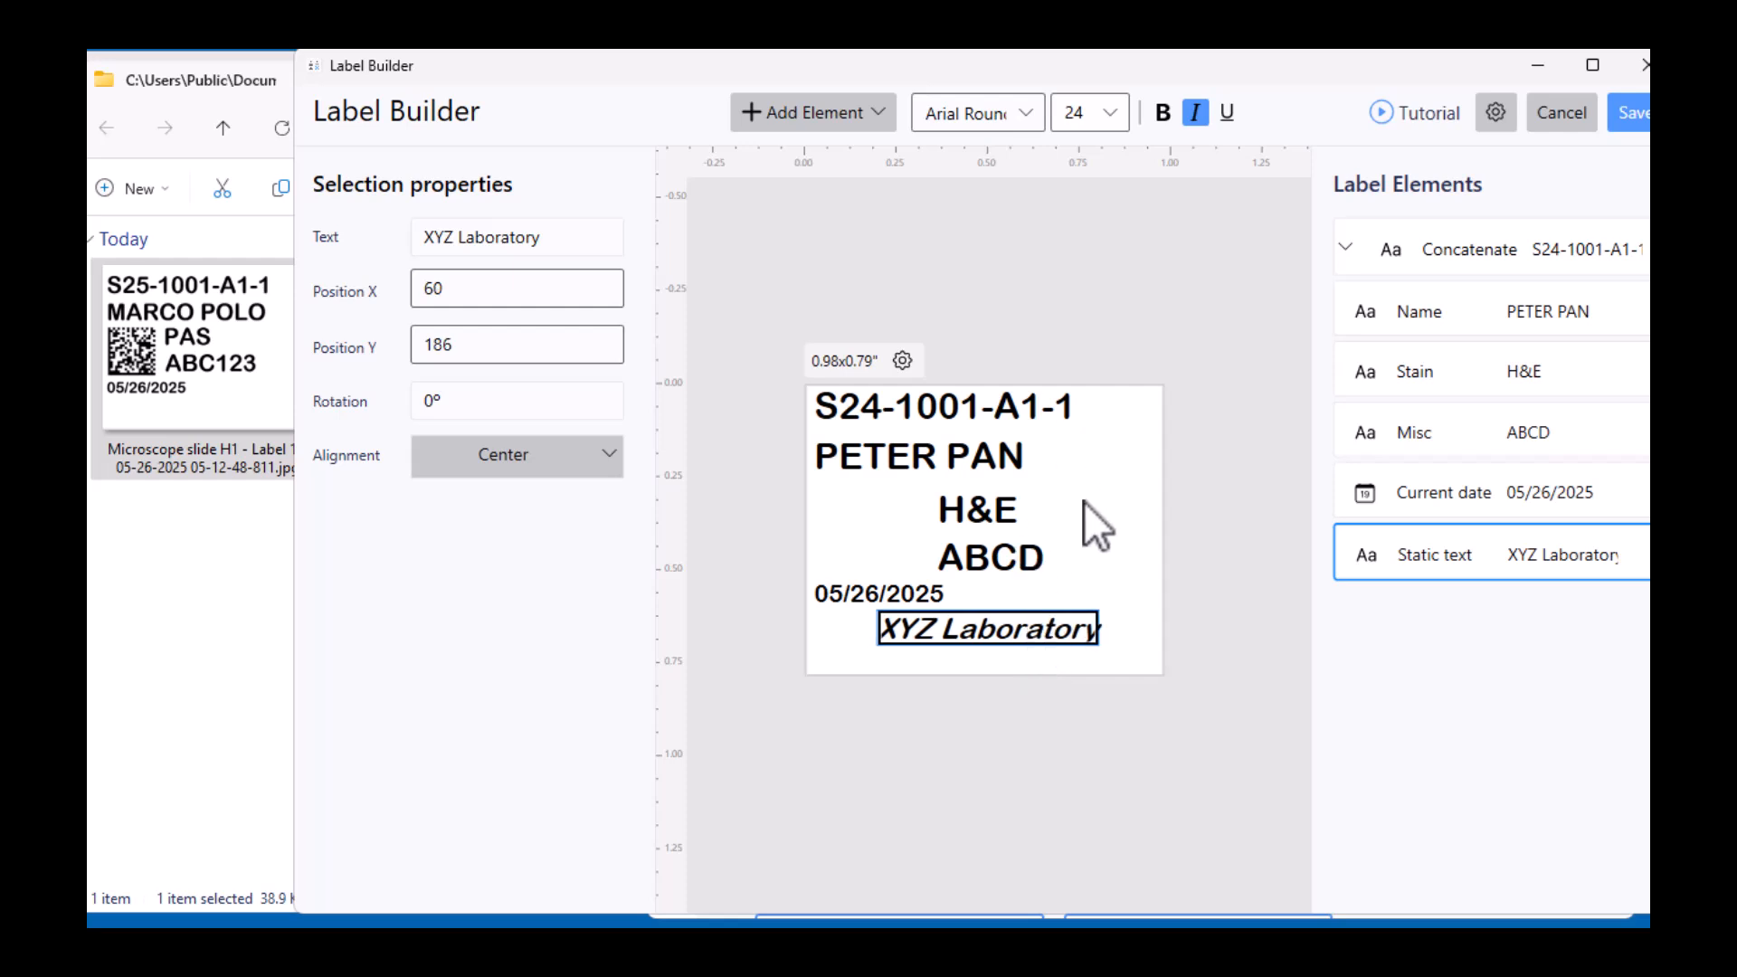
pyautogui.click(1023, 217)
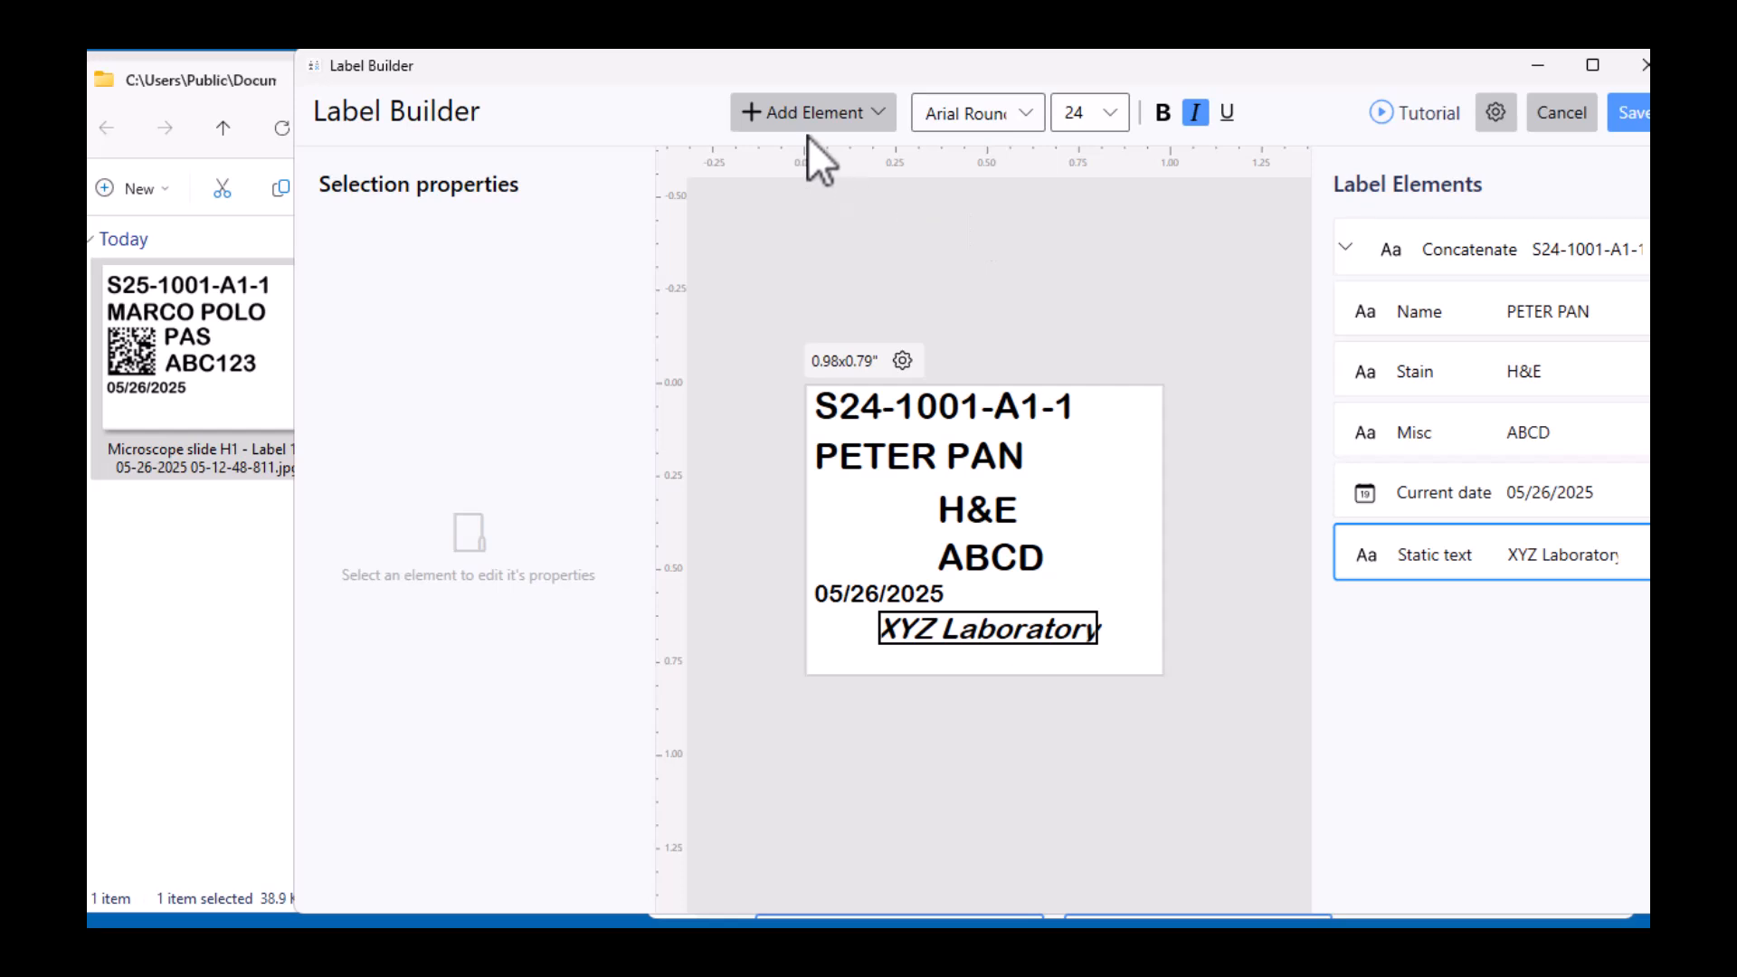
# - Add a barcode element of type Data matrix with barcode size 85
pyautogui.click(812, 113)
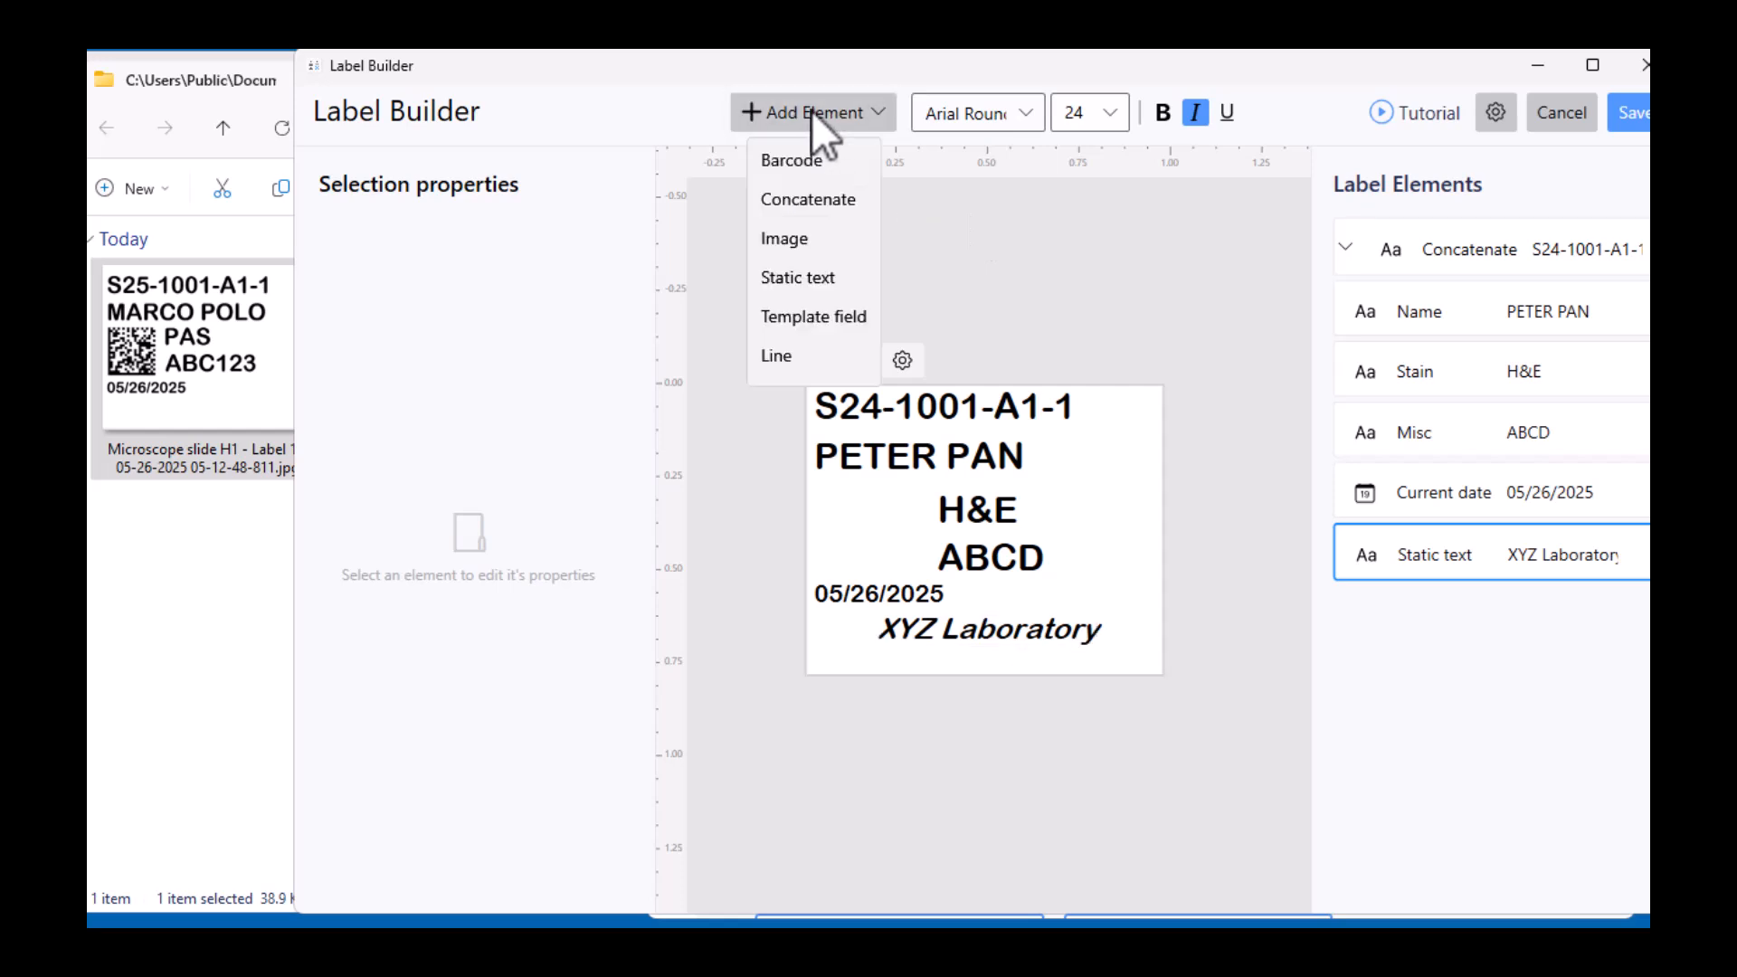
pyautogui.click(838, 167)
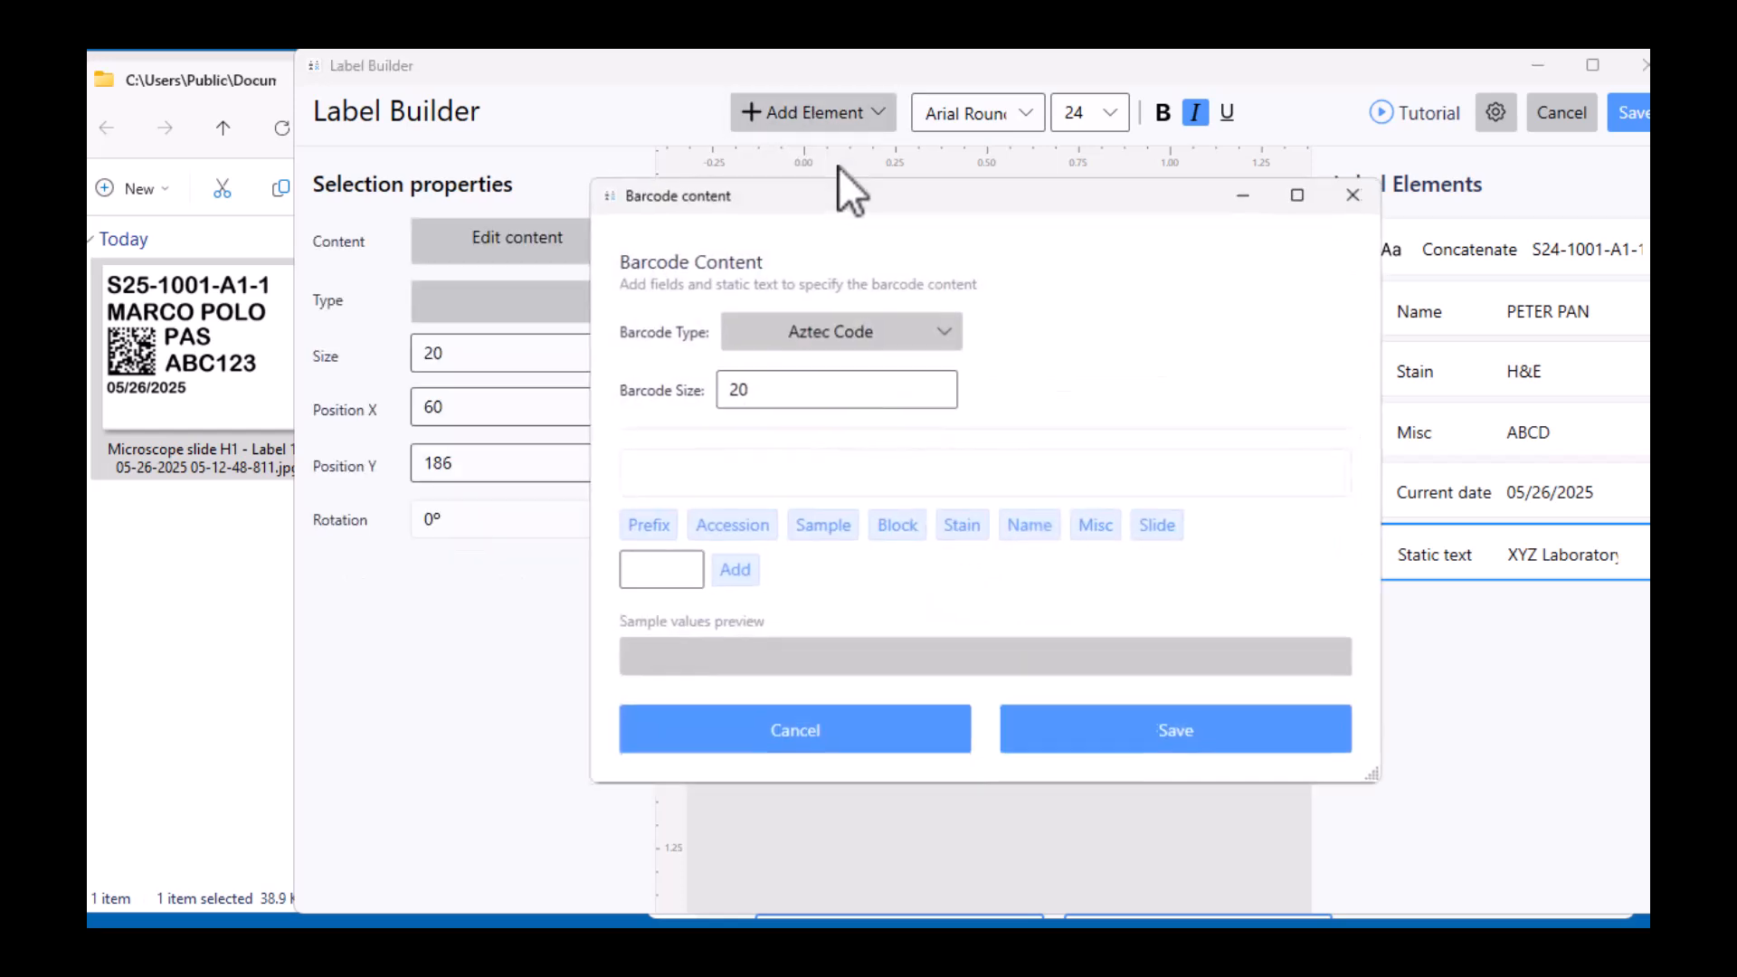
pyautogui.click(852, 330)
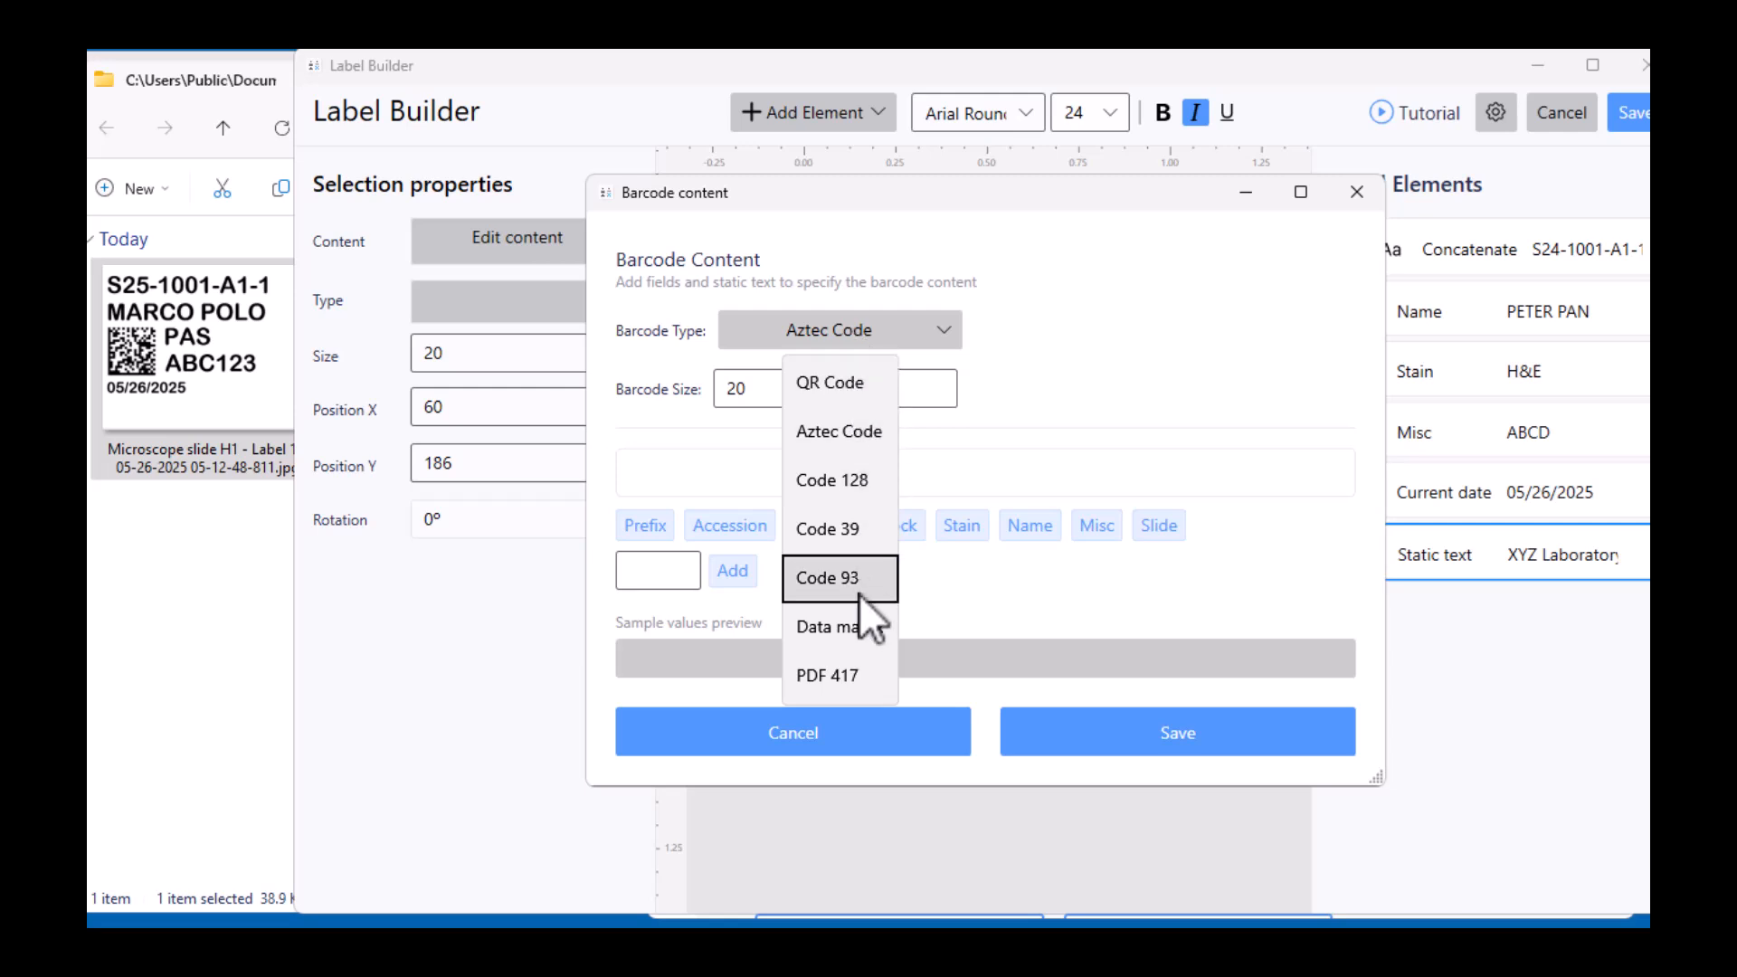
pyautogui.click(854, 628)
pyautogui.press('Tab')
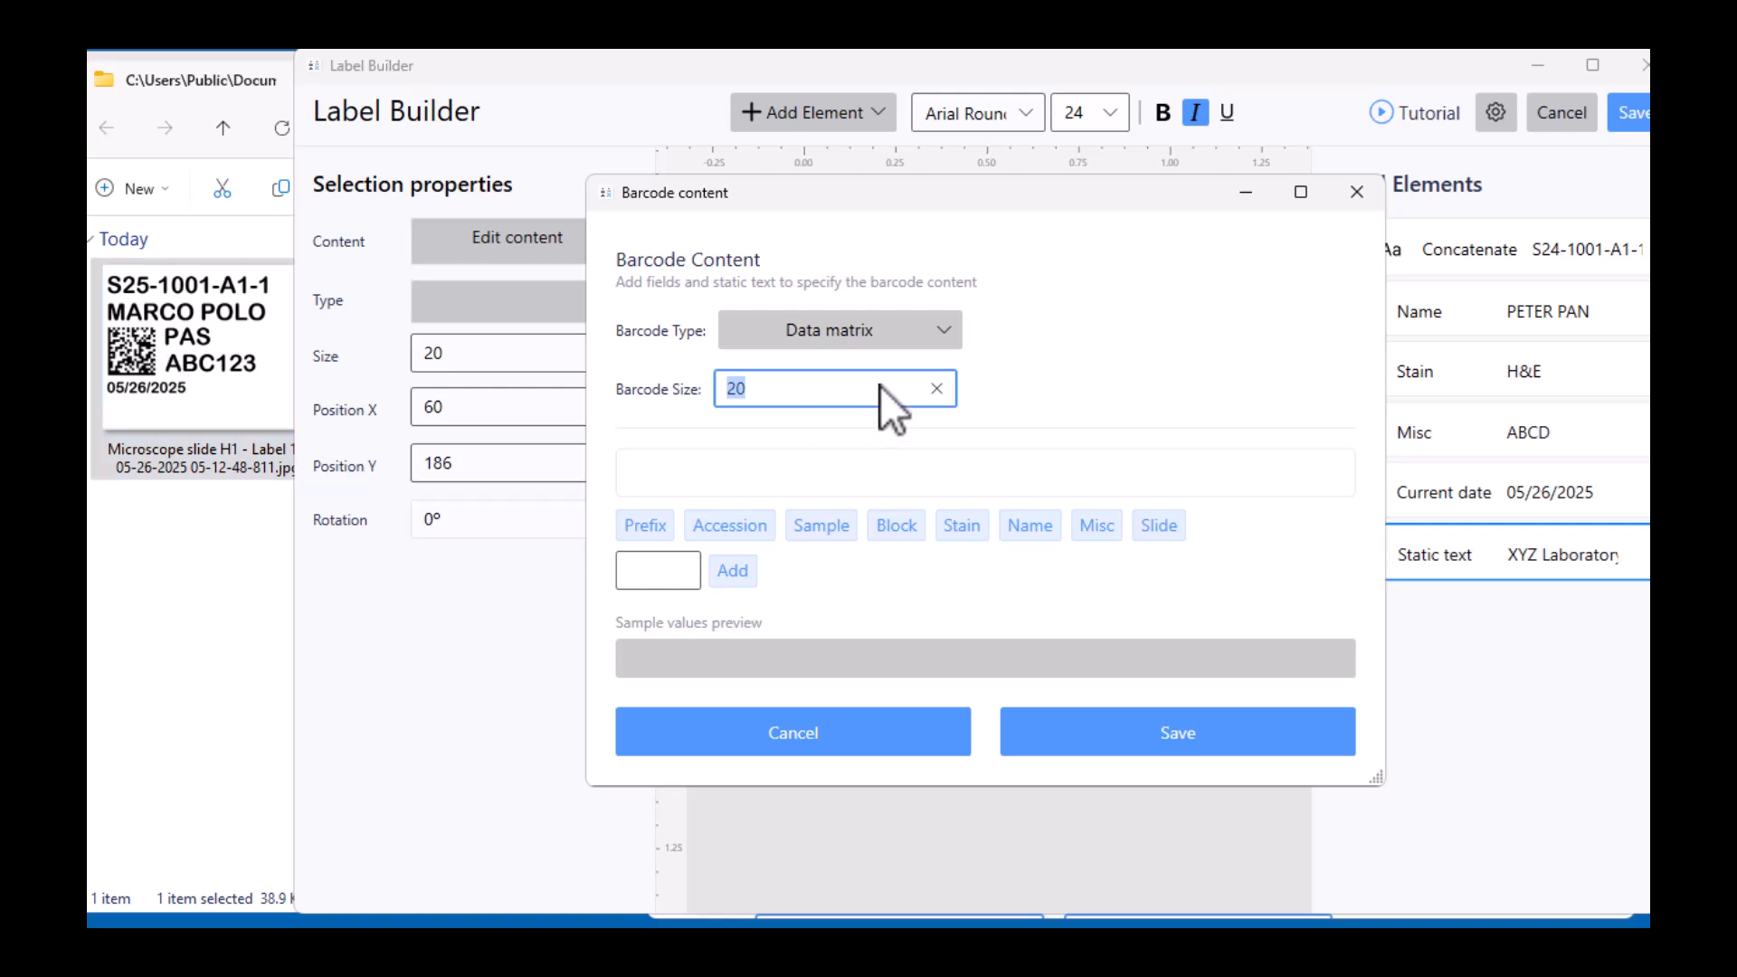
pyautogui.write('85')
pyautogui.press('Tab')
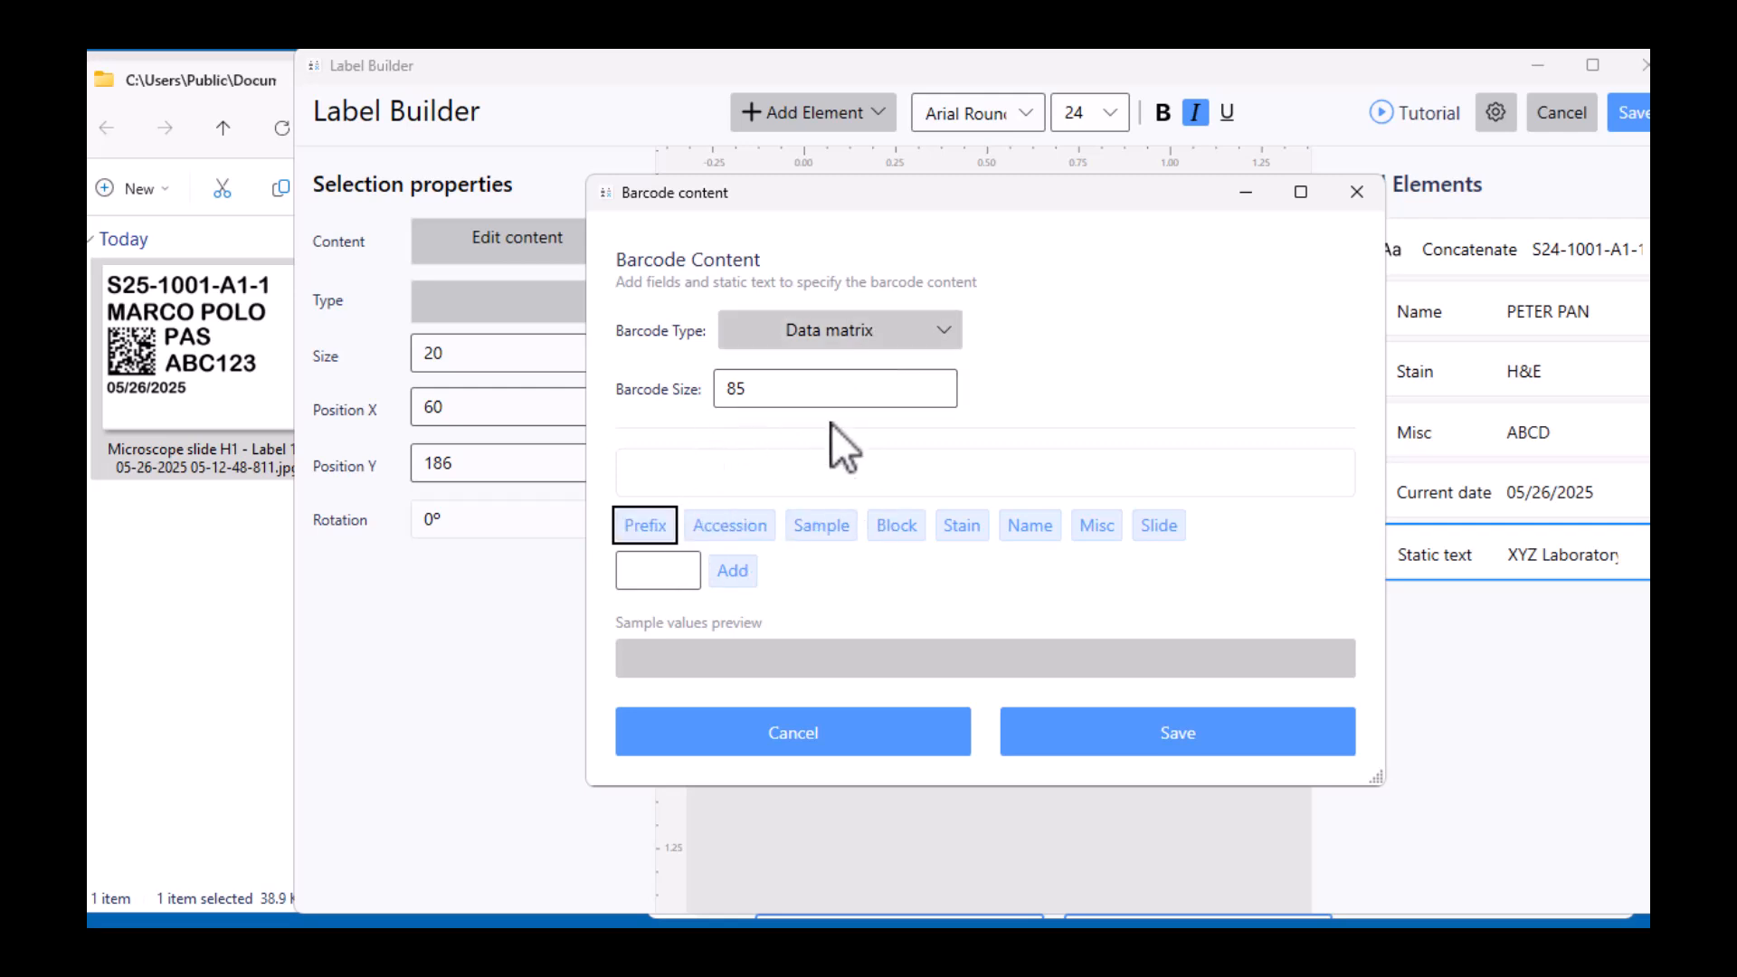
# - Build the barcode content from the Prefix, Accession and Sample fields, each followed by a semicolon
pyautogui.click(655, 529)
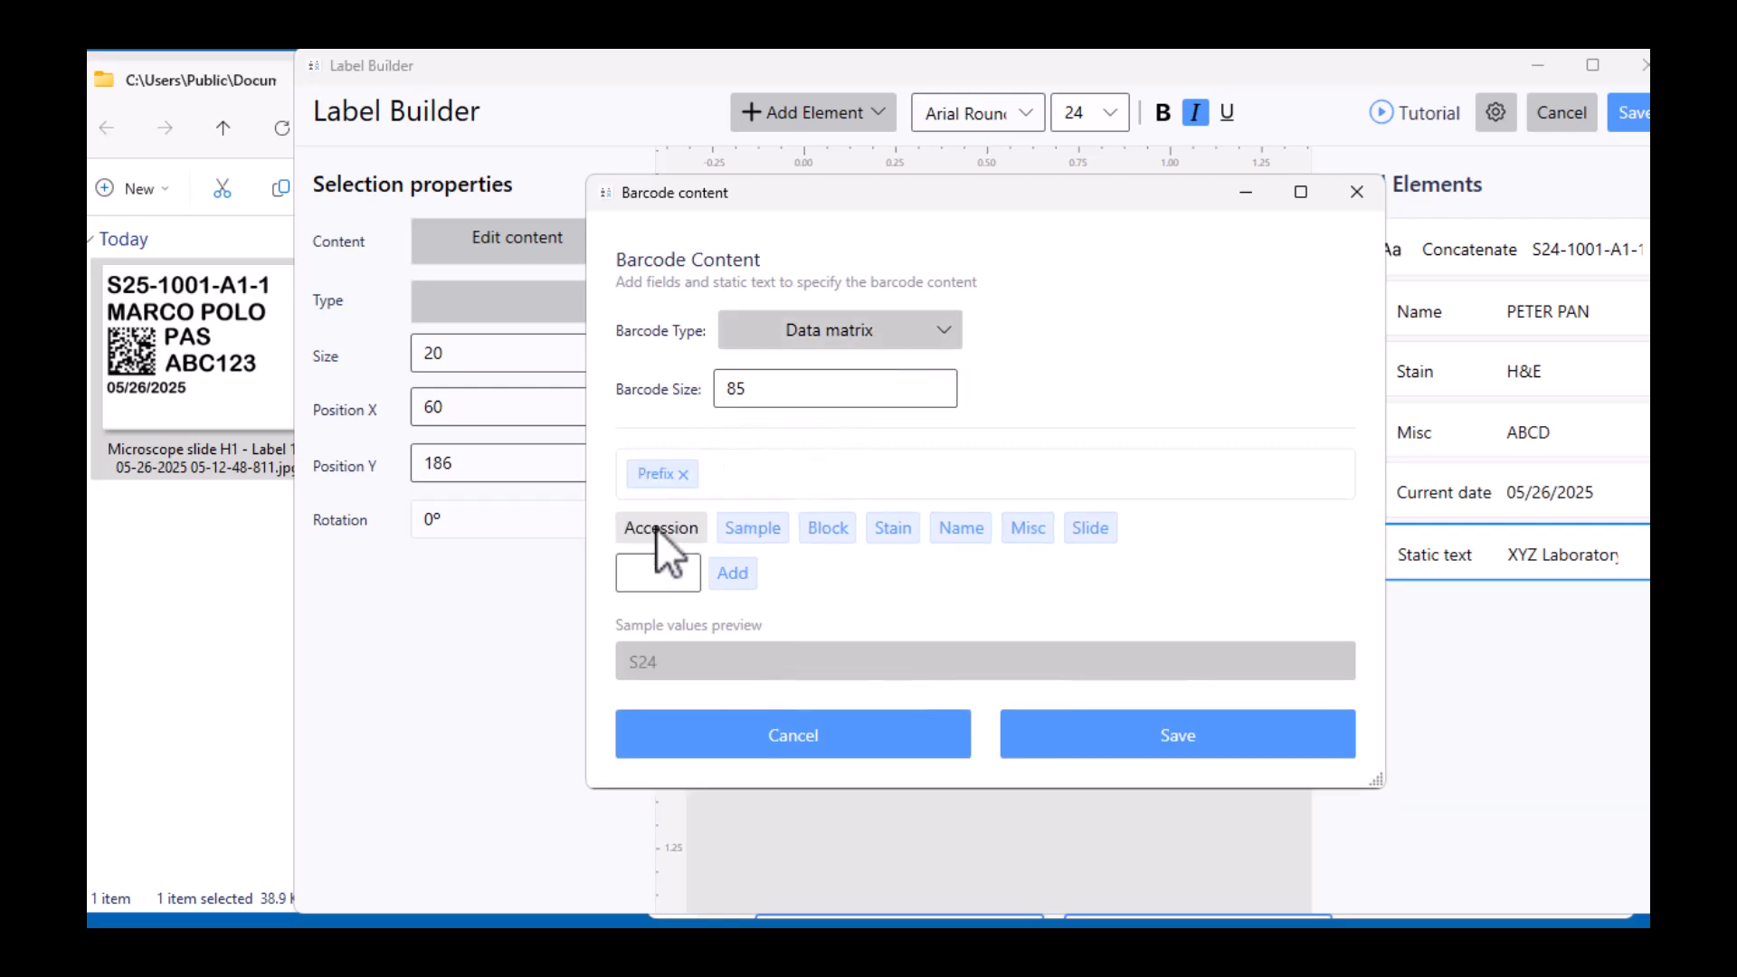
pyautogui.click(672, 572)
pyautogui.write(';')
pyautogui.click(734, 575)
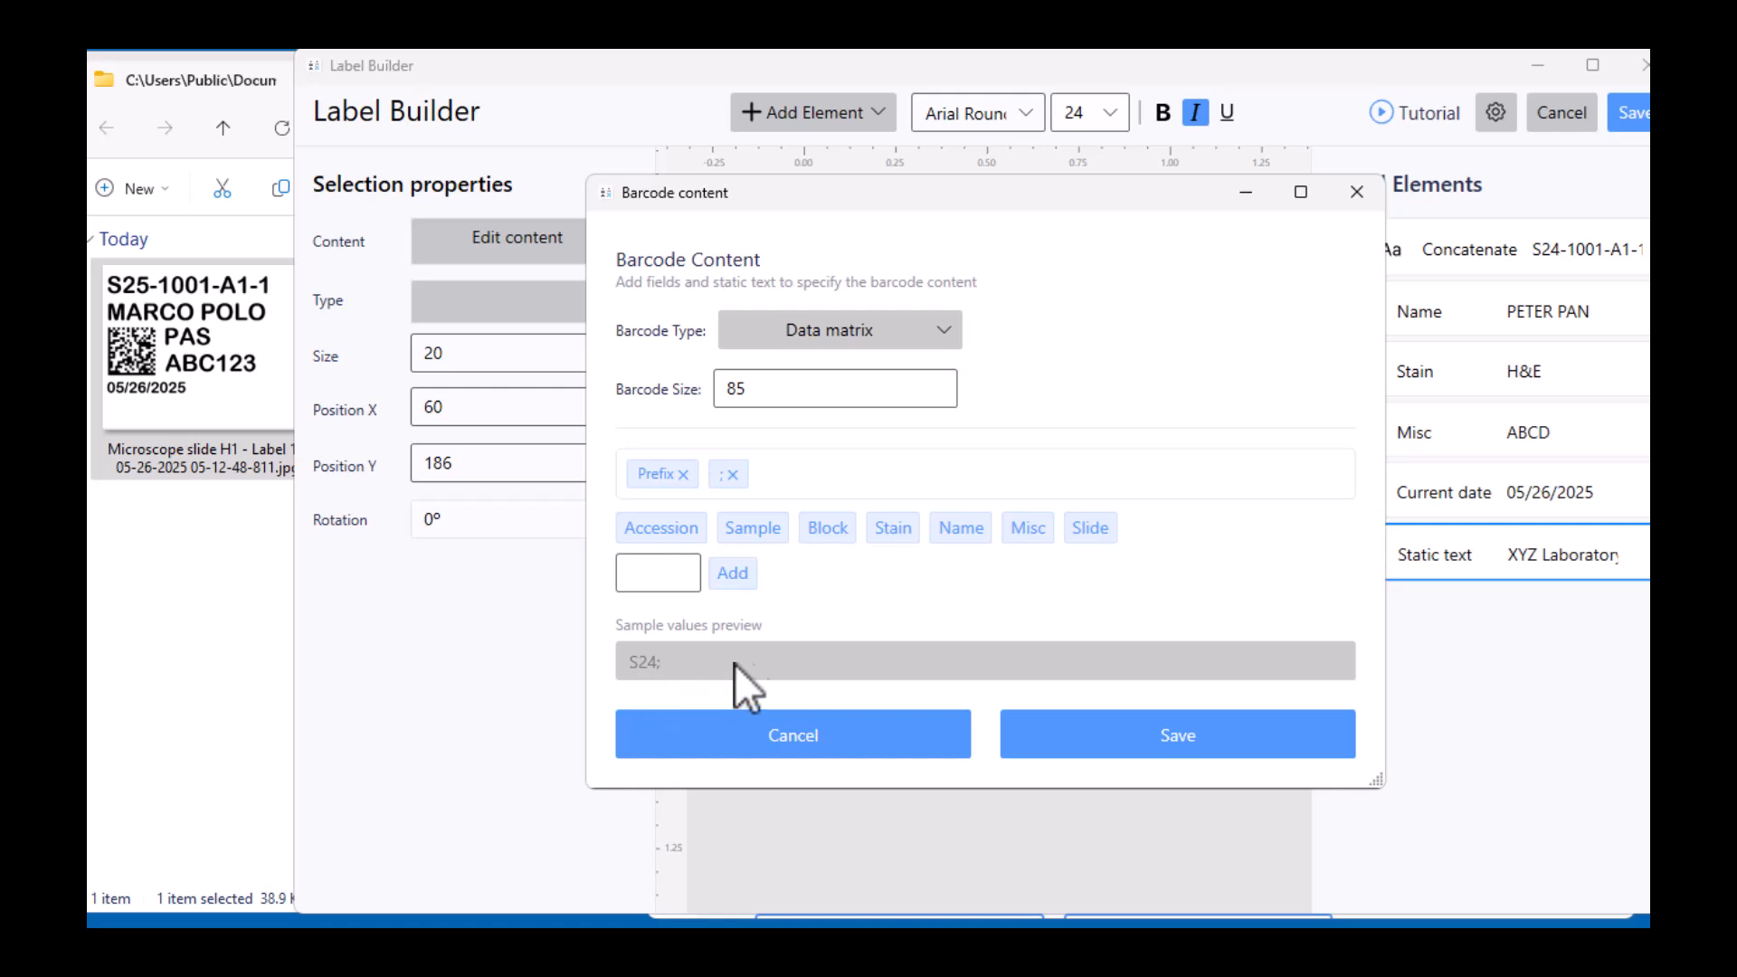
pyautogui.click(676, 530)
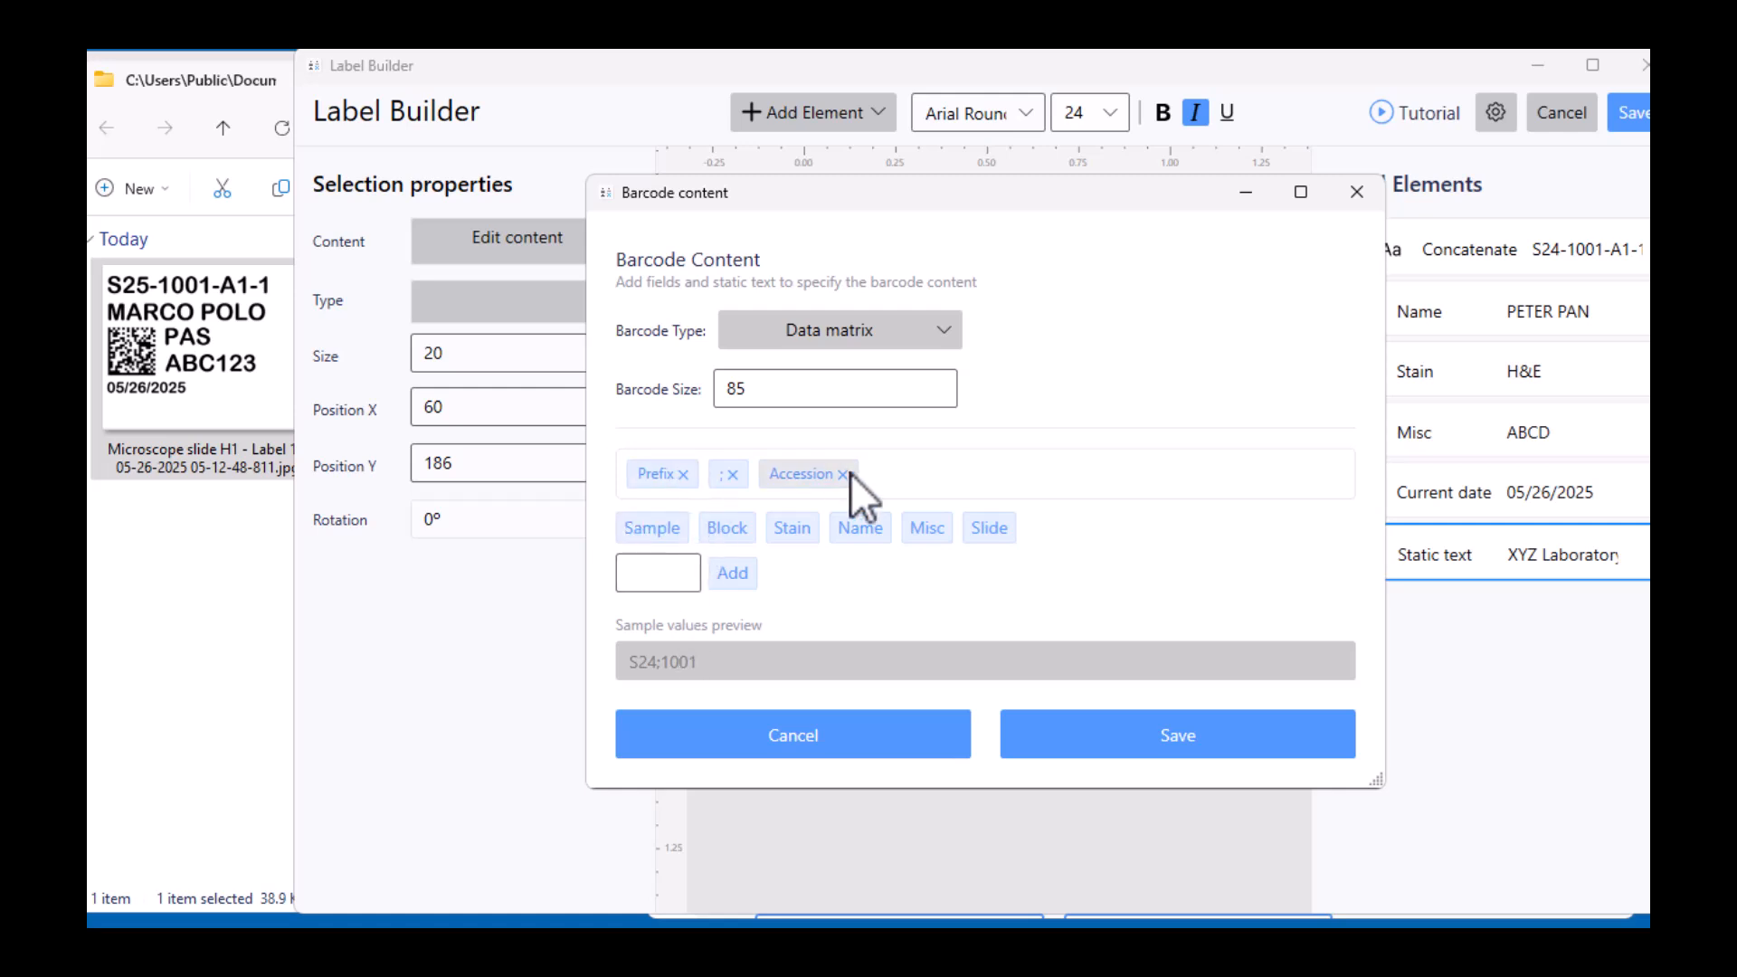
pyautogui.click(737, 586)
pyautogui.click(657, 533)
pyautogui.click(682, 574)
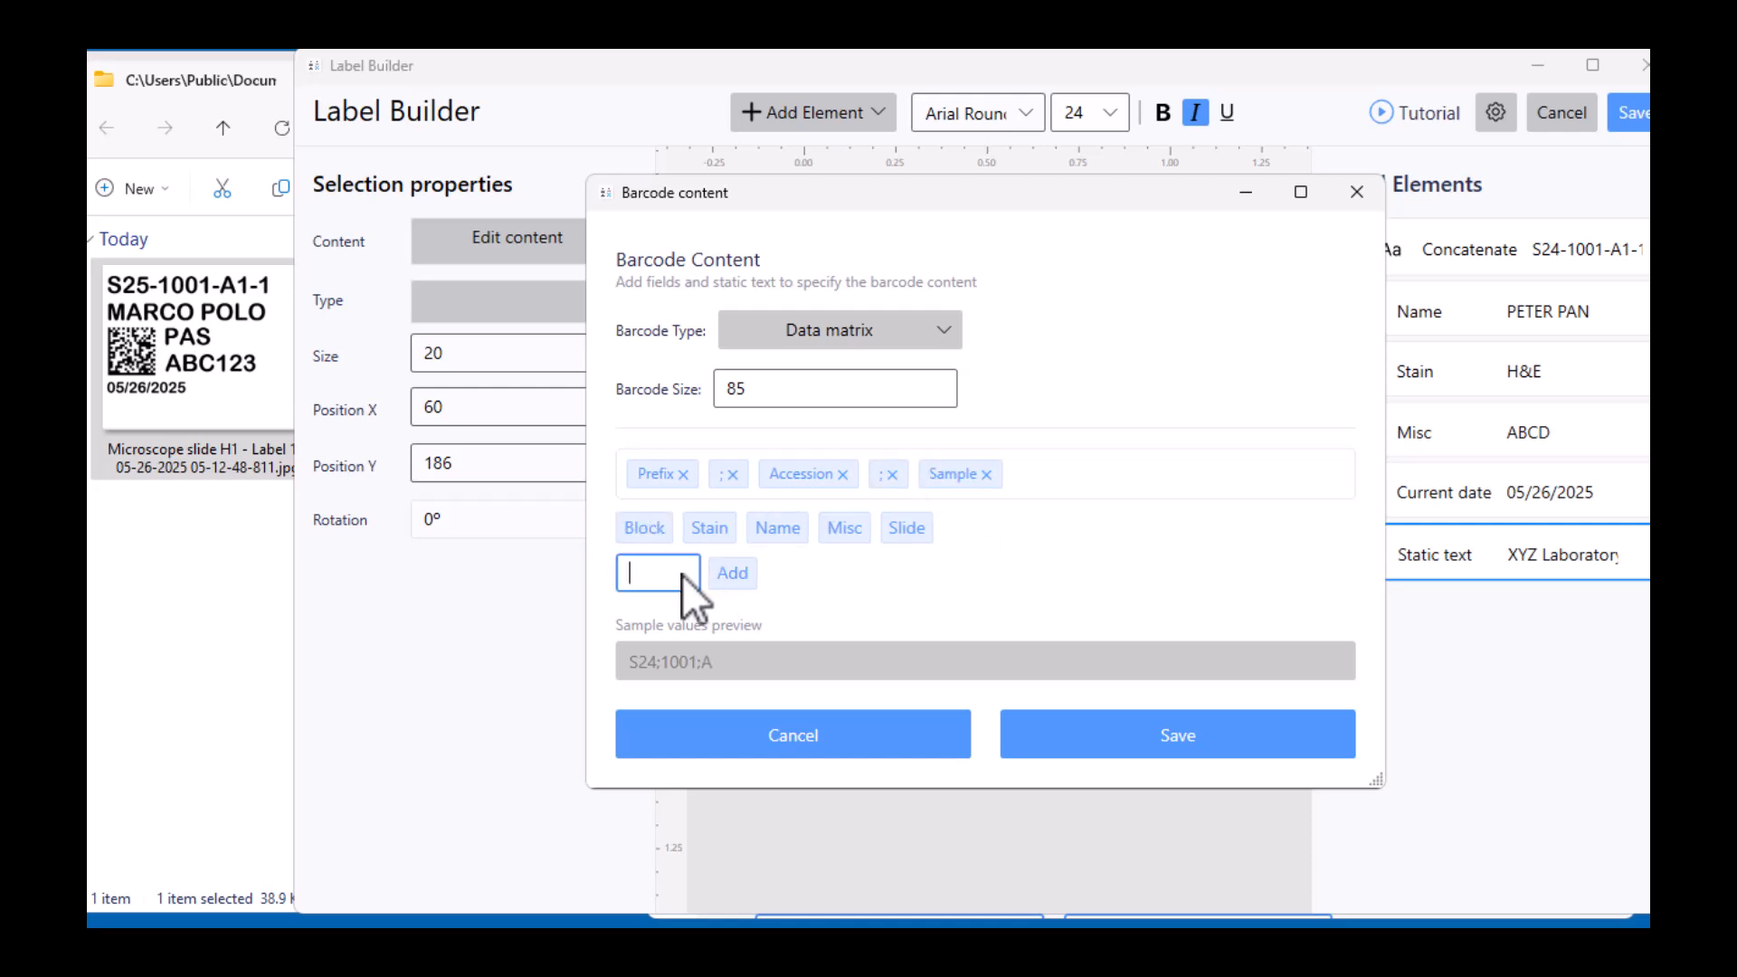
pyautogui.click(723, 578)
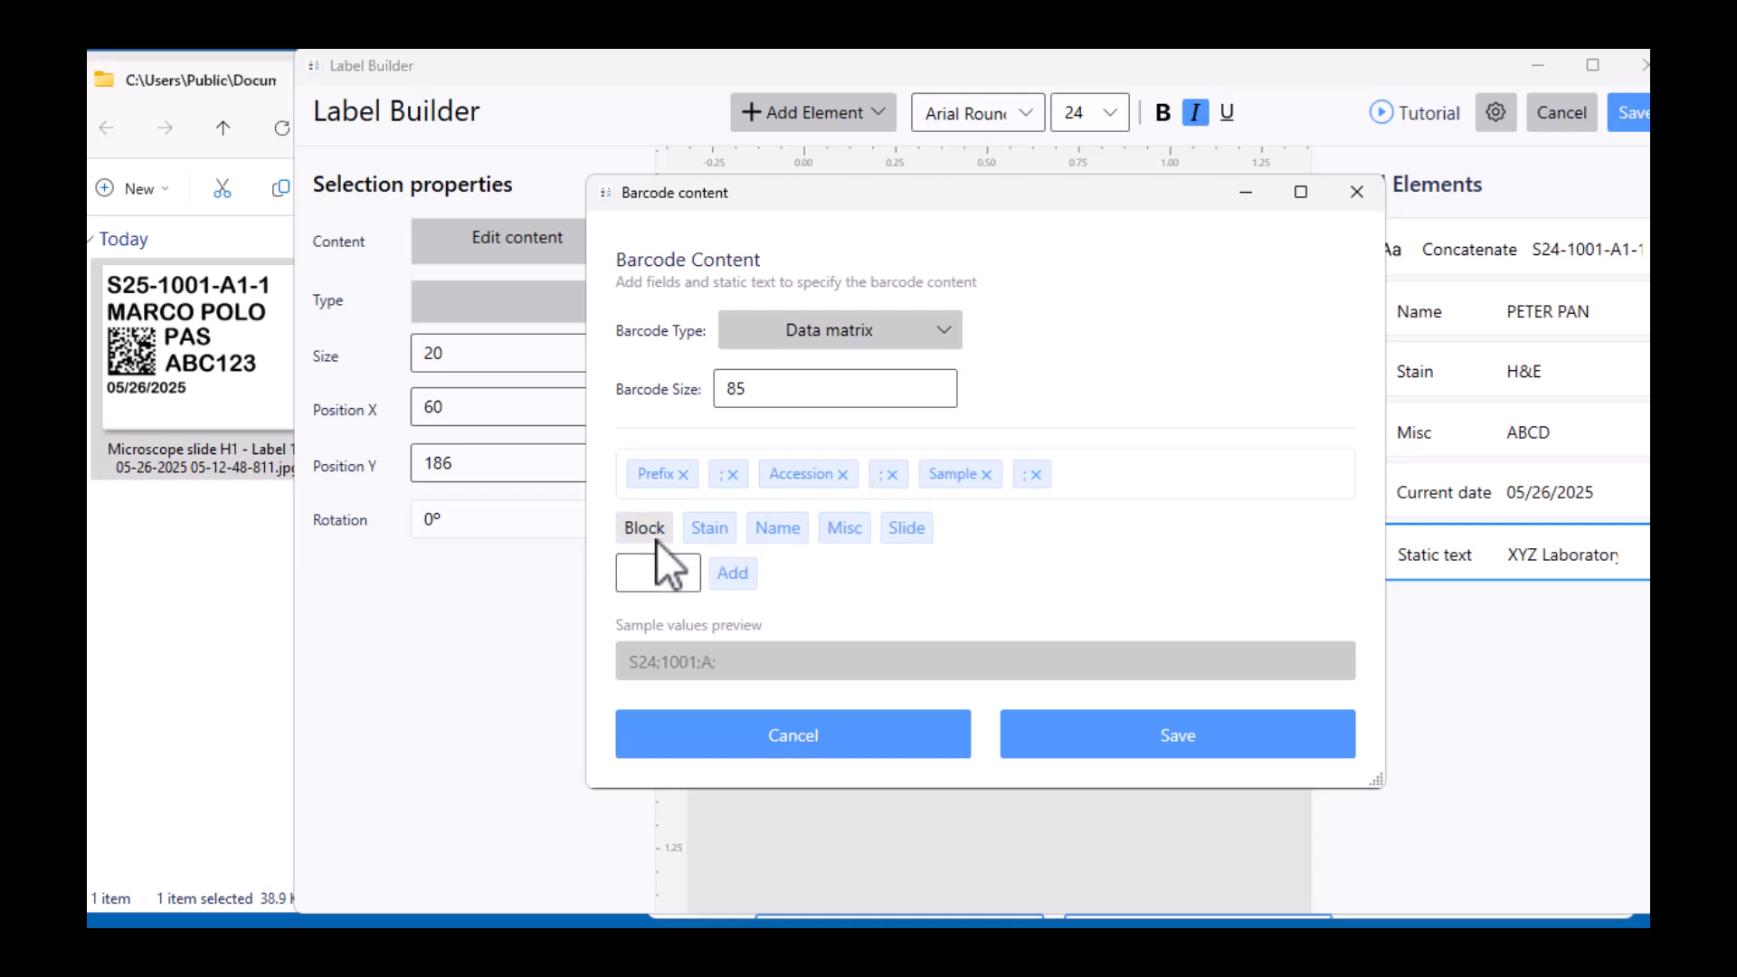
# - Append the Block, Slide and Name fields to the barcode content, separated by semicolons, and save the barcode content
pyautogui.click(658, 540)
pyautogui.click(723, 576)
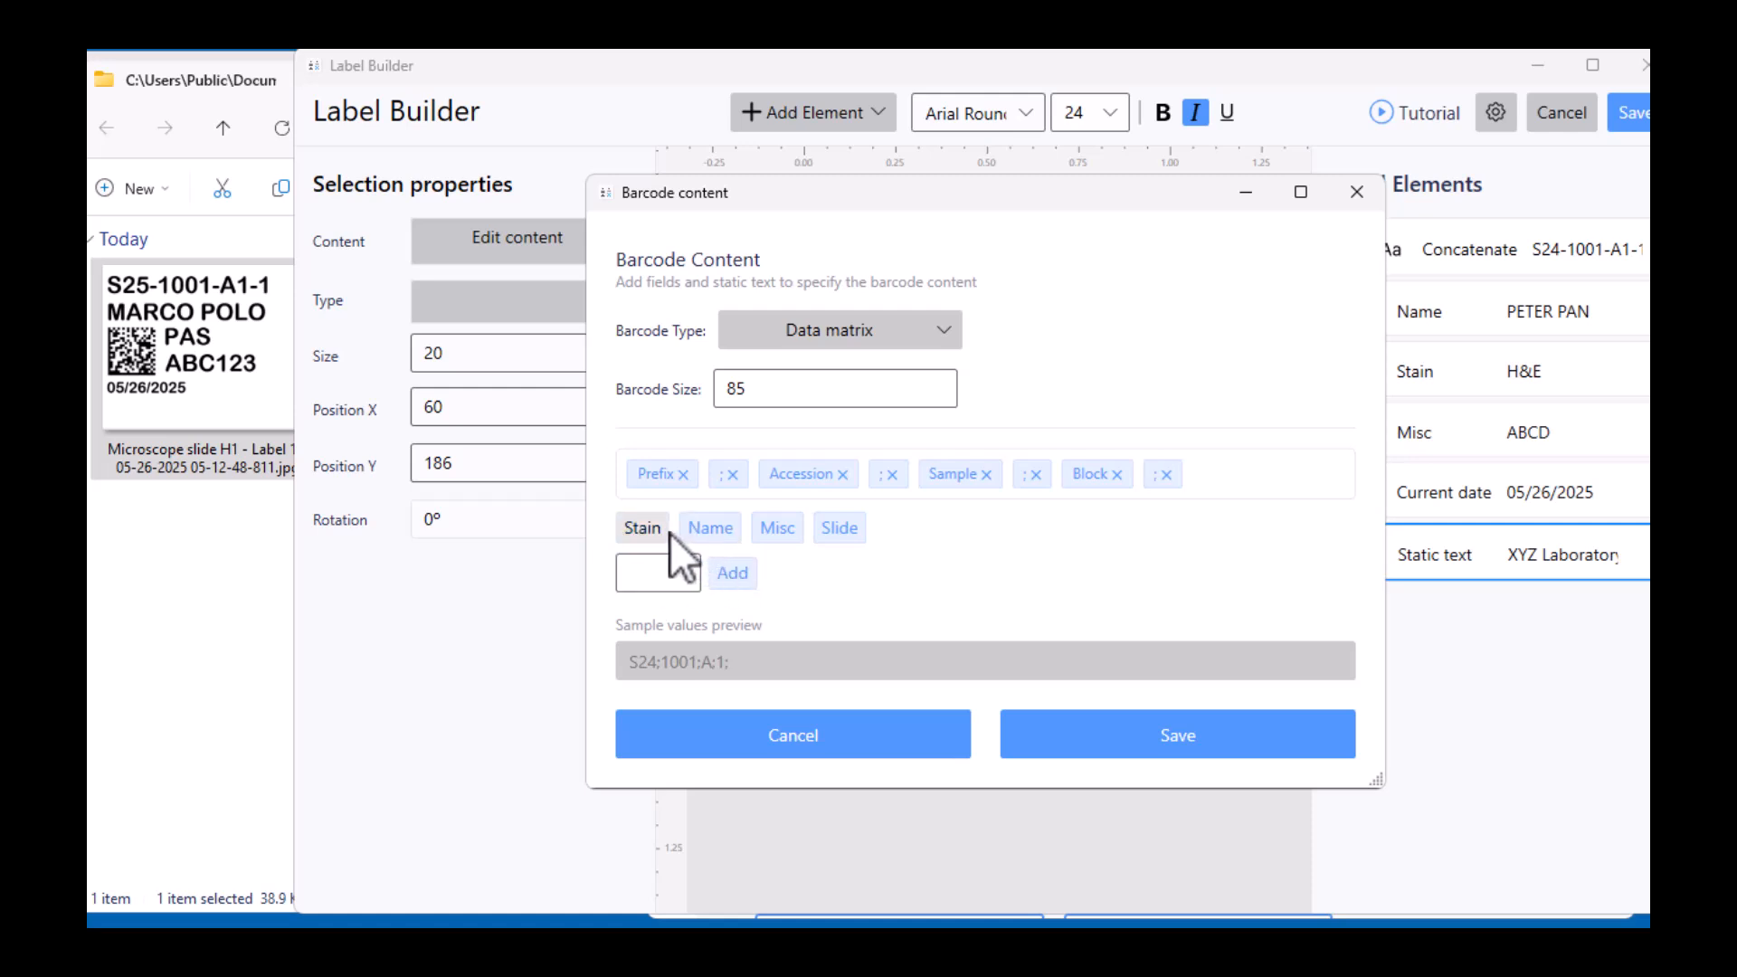
pyautogui.click(841, 527)
pyautogui.click(674, 613)
pyautogui.write(';')
pyautogui.click(742, 622)
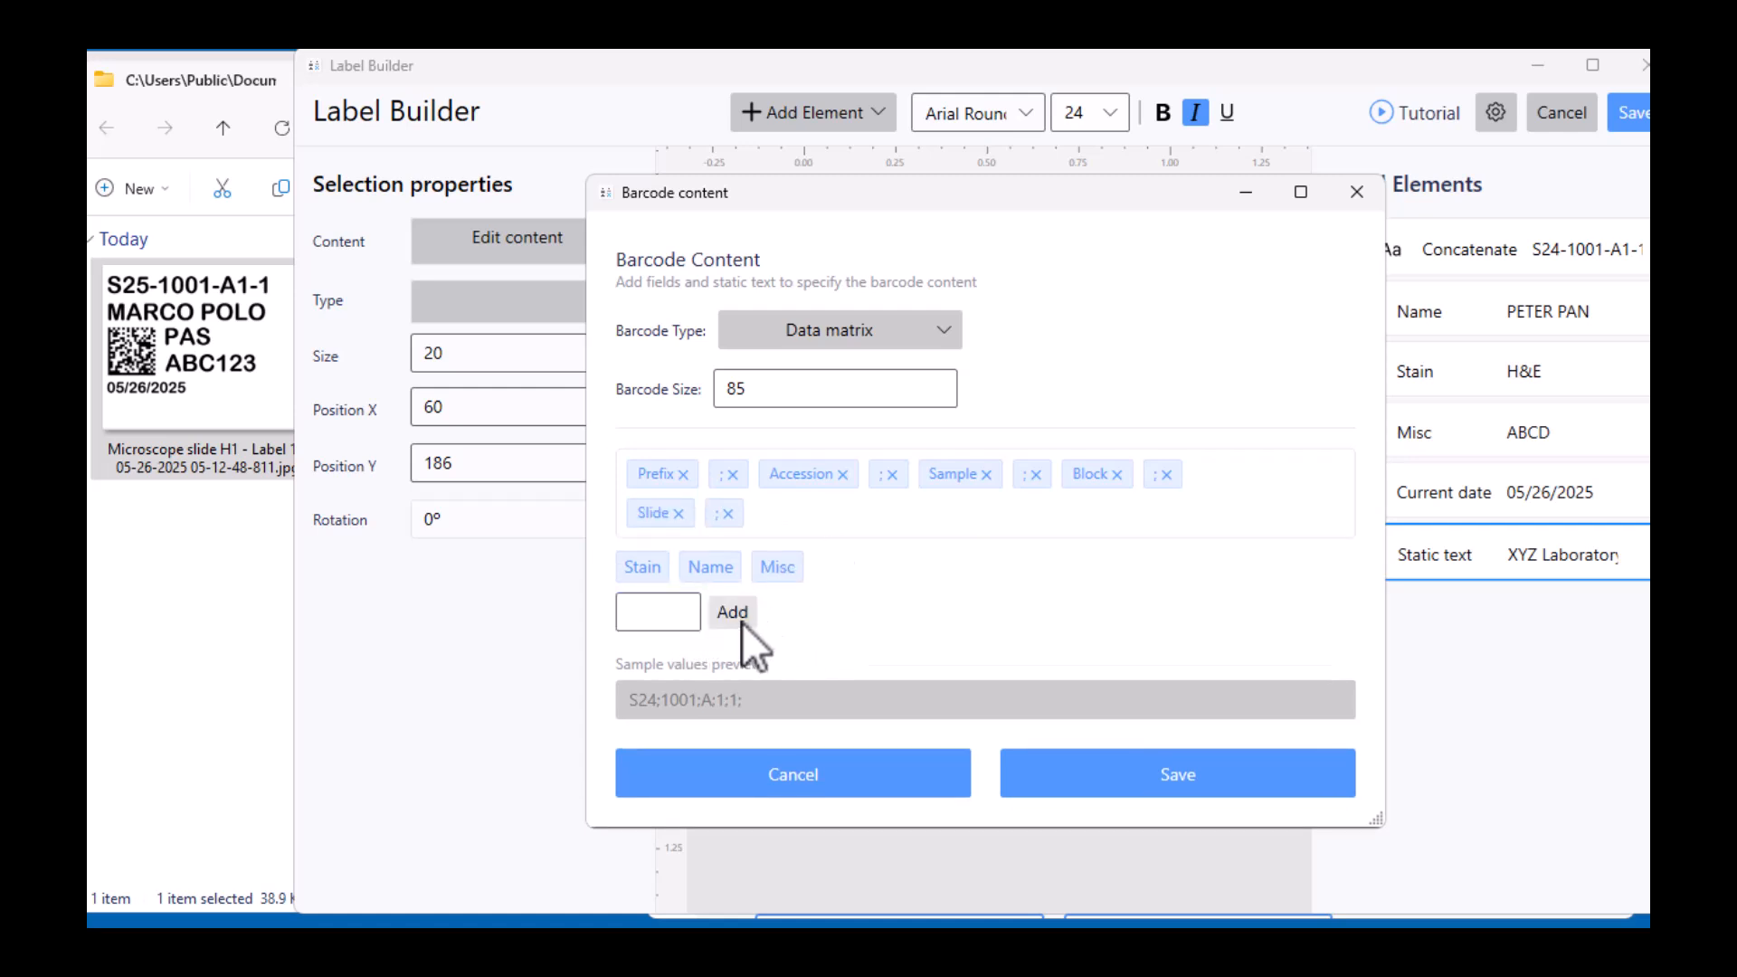
pyautogui.click(725, 565)
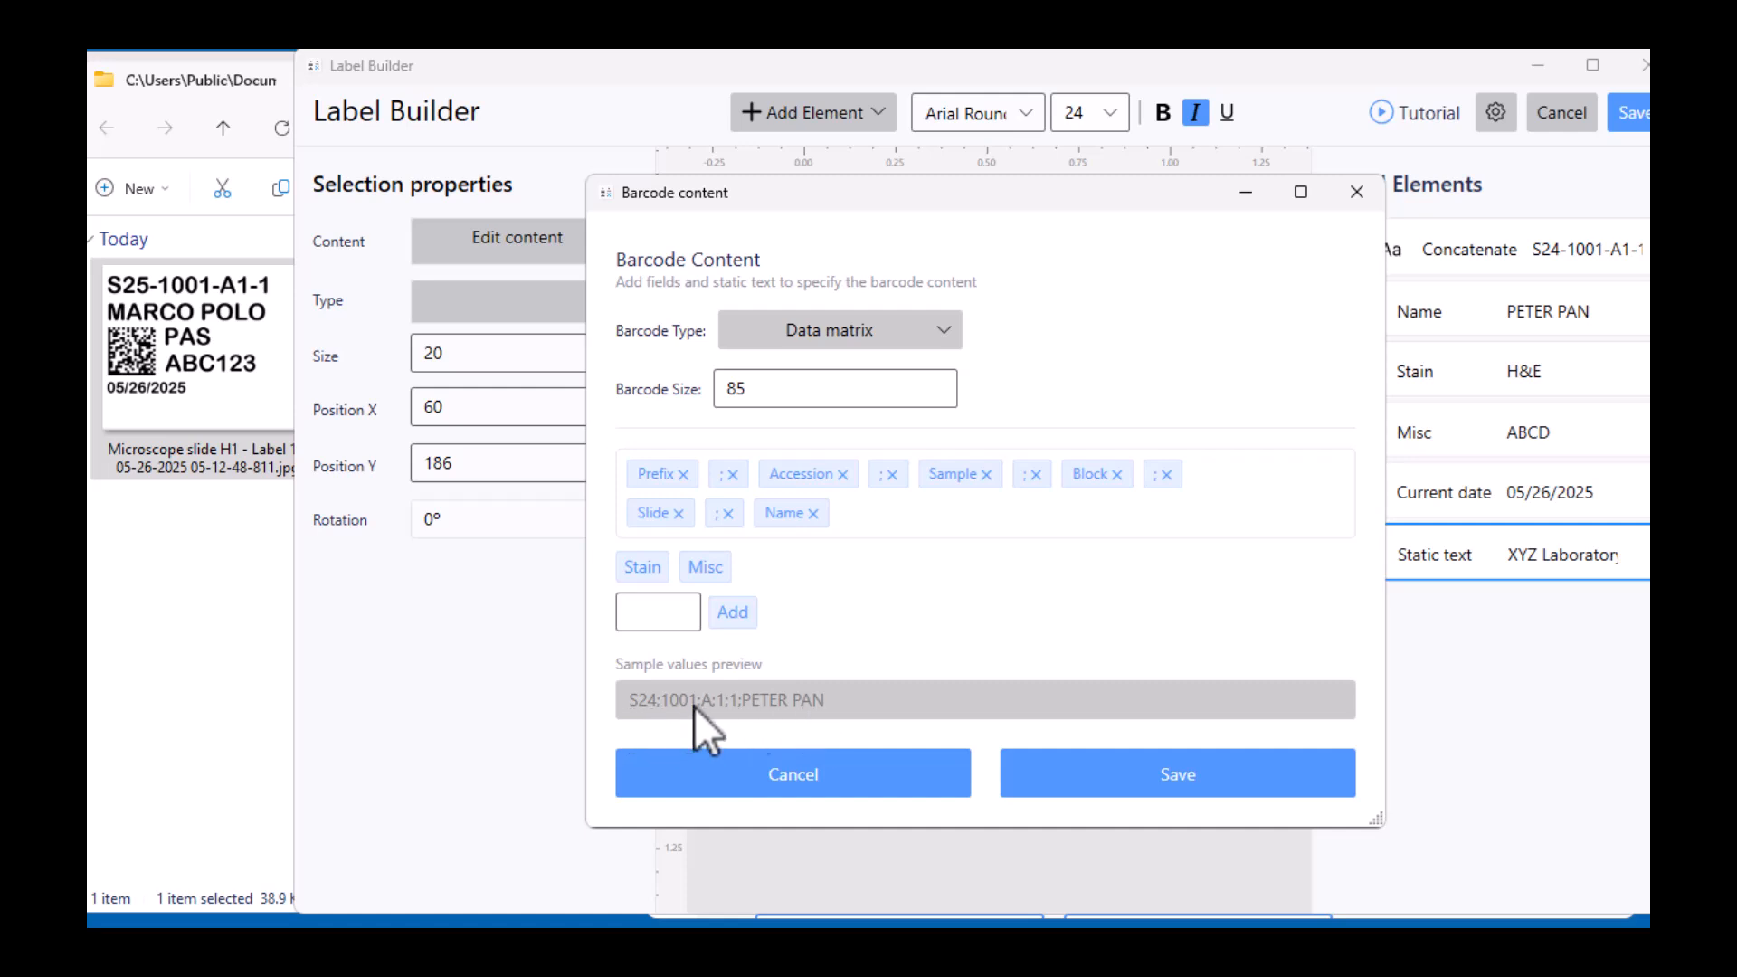
pyautogui.click(1091, 766)
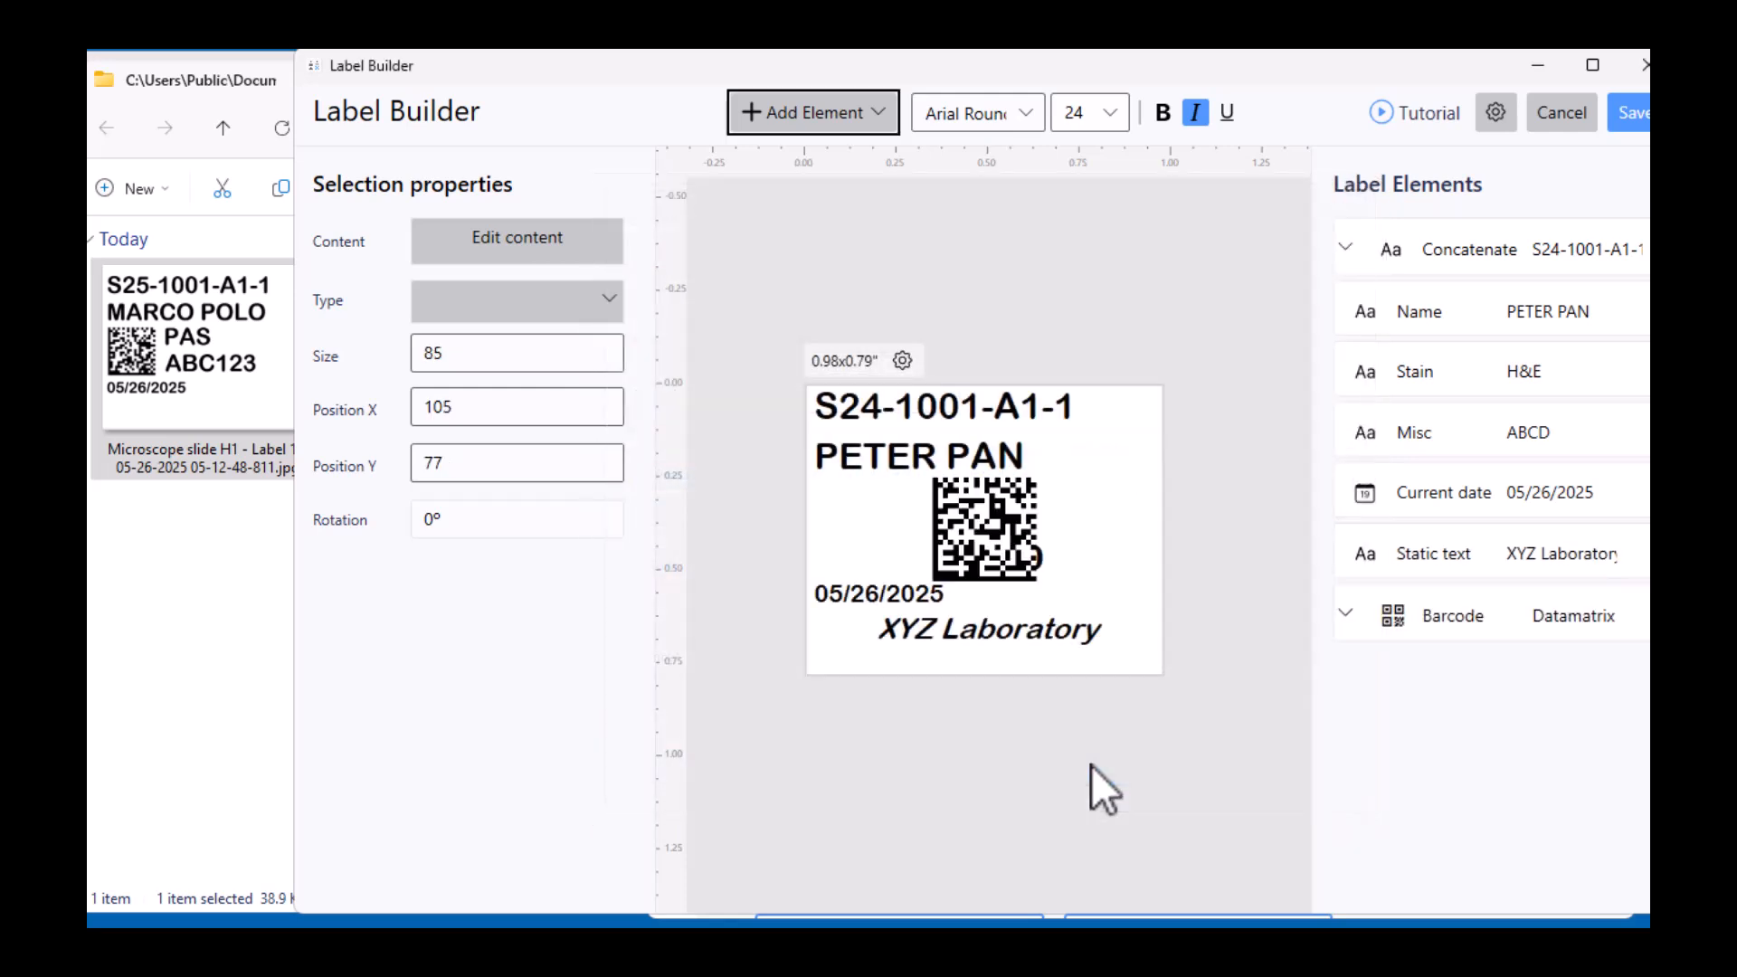
# - Move the barcode beside the Stain and Misc text, reduce its size to 75 and place it at about X 19, Y 81
pyautogui.moveTo(964, 584); pyautogui.dragTo(840, 558)
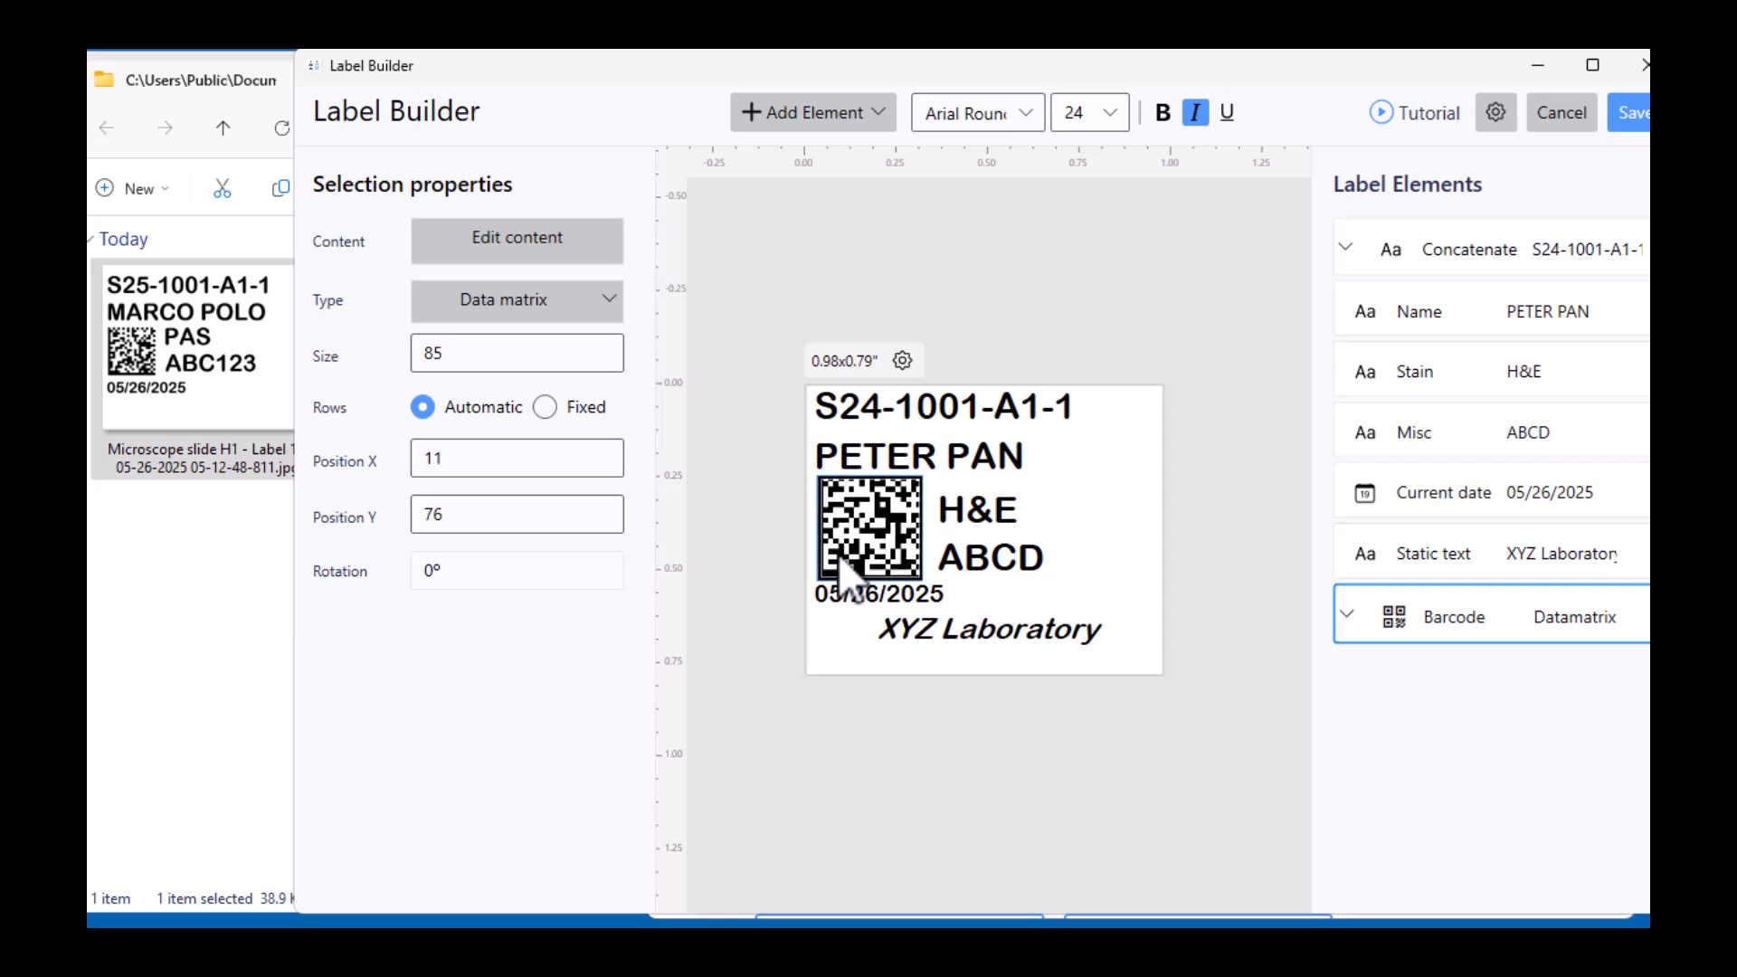
pyautogui.doubleClick(442, 362)
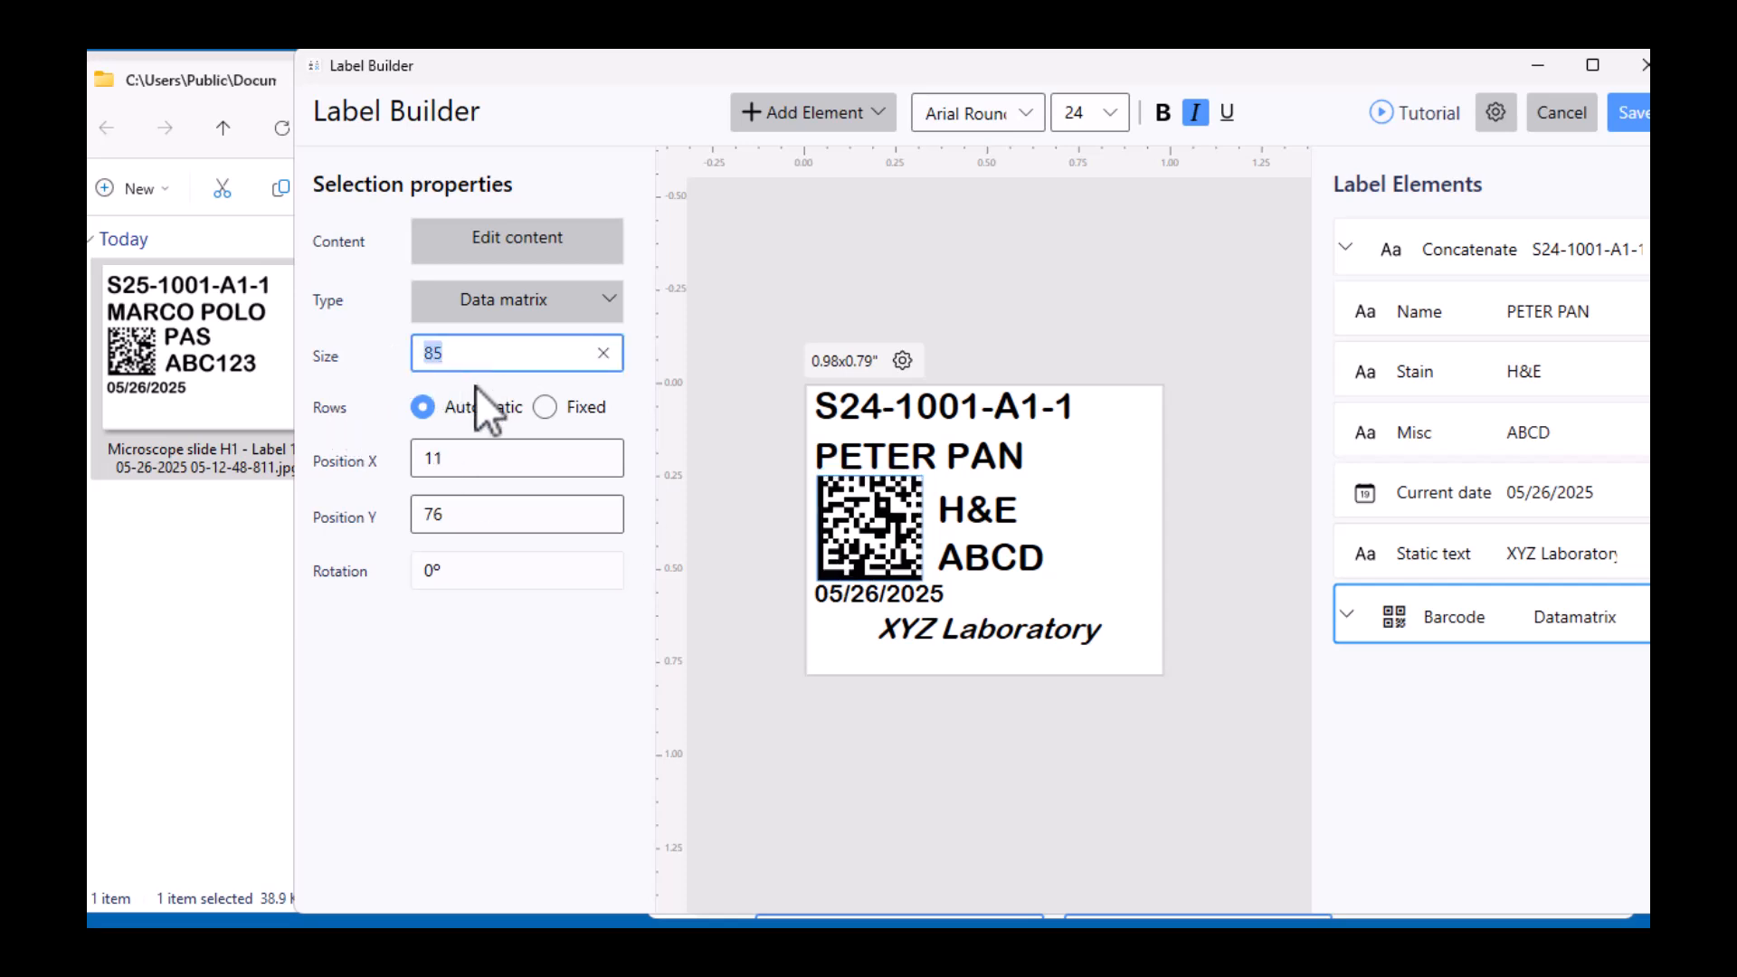
pyautogui.write('75')
pyautogui.press('Return')
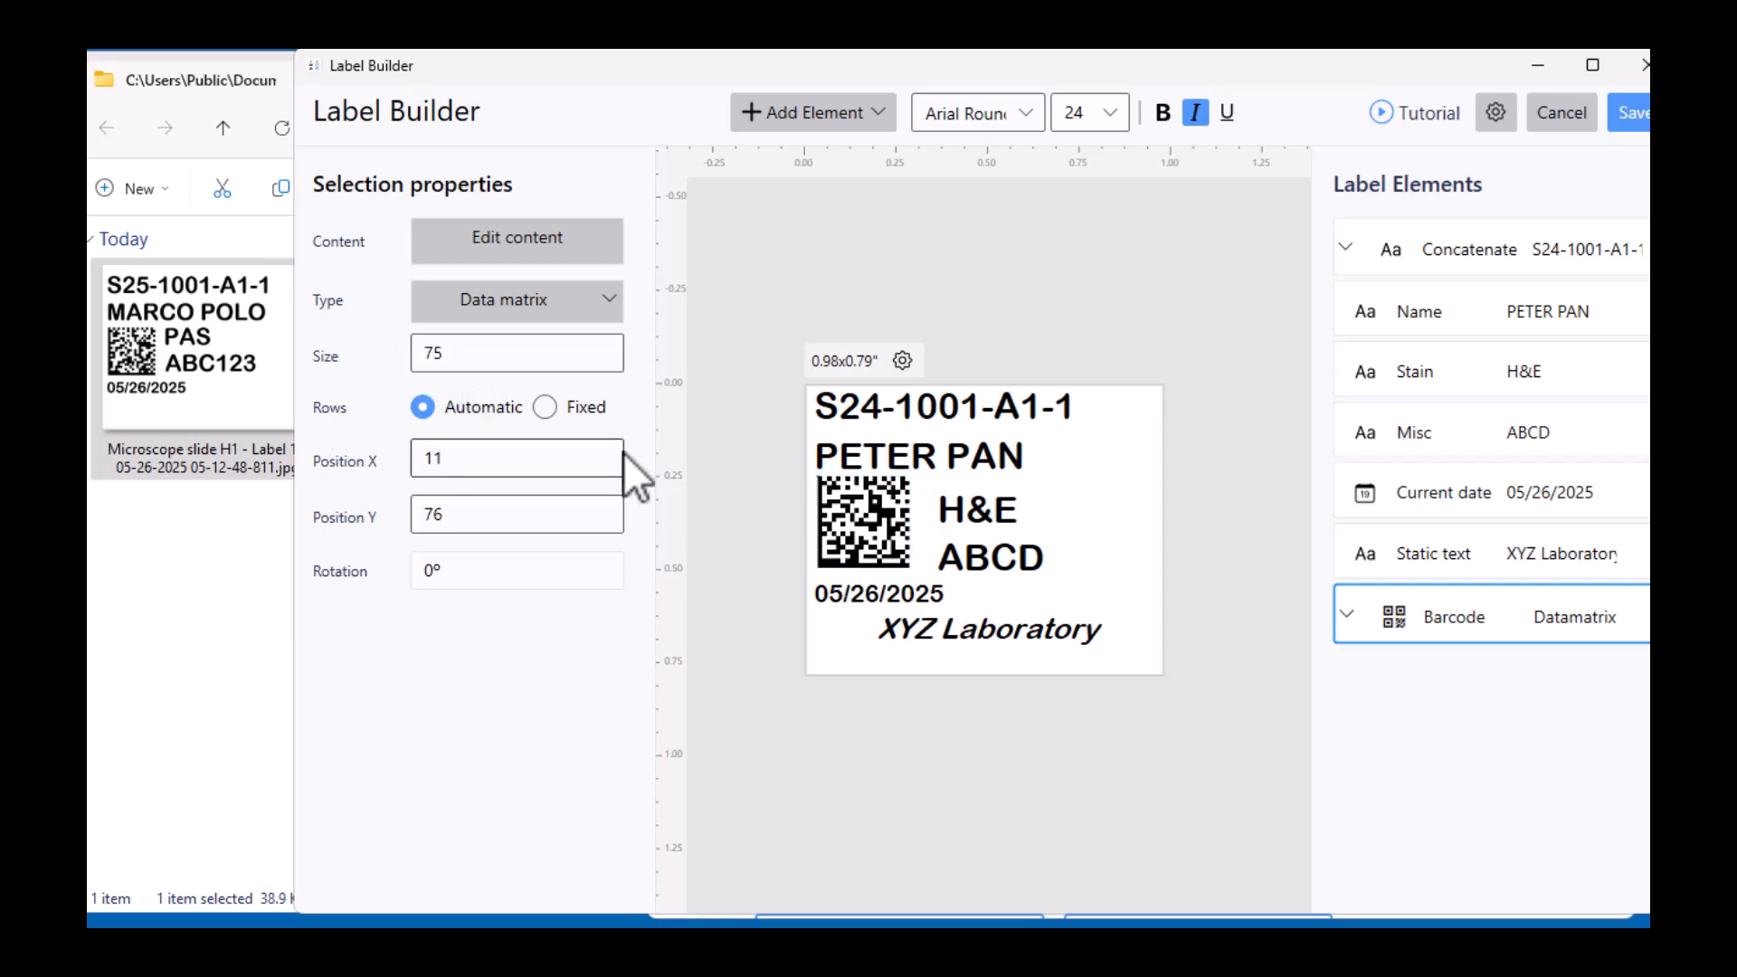
pyautogui.moveTo(876, 550); pyautogui.dragTo(870, 541)
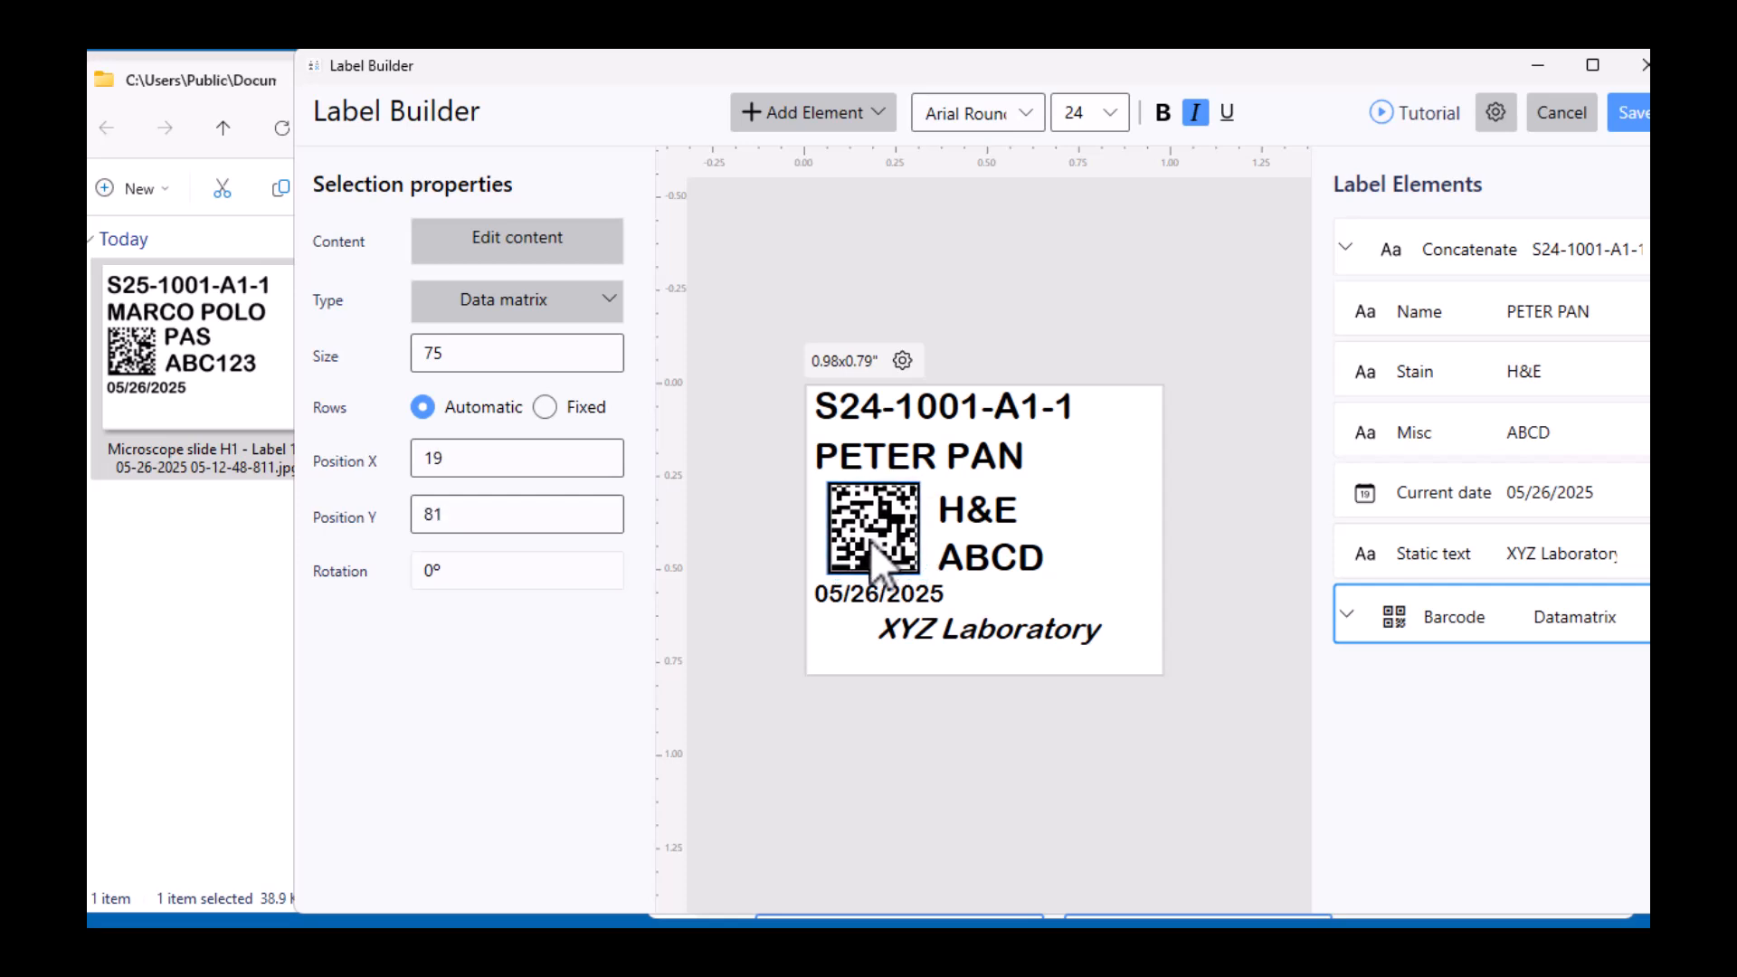
# - Fine-tune the label spacing: Stain at Y 82, laboratory text at Y 193, date at X 9, Y 166, and barcode at Y 84
pyautogui.moveTo(973, 517); pyautogui.dragTo(970, 508)
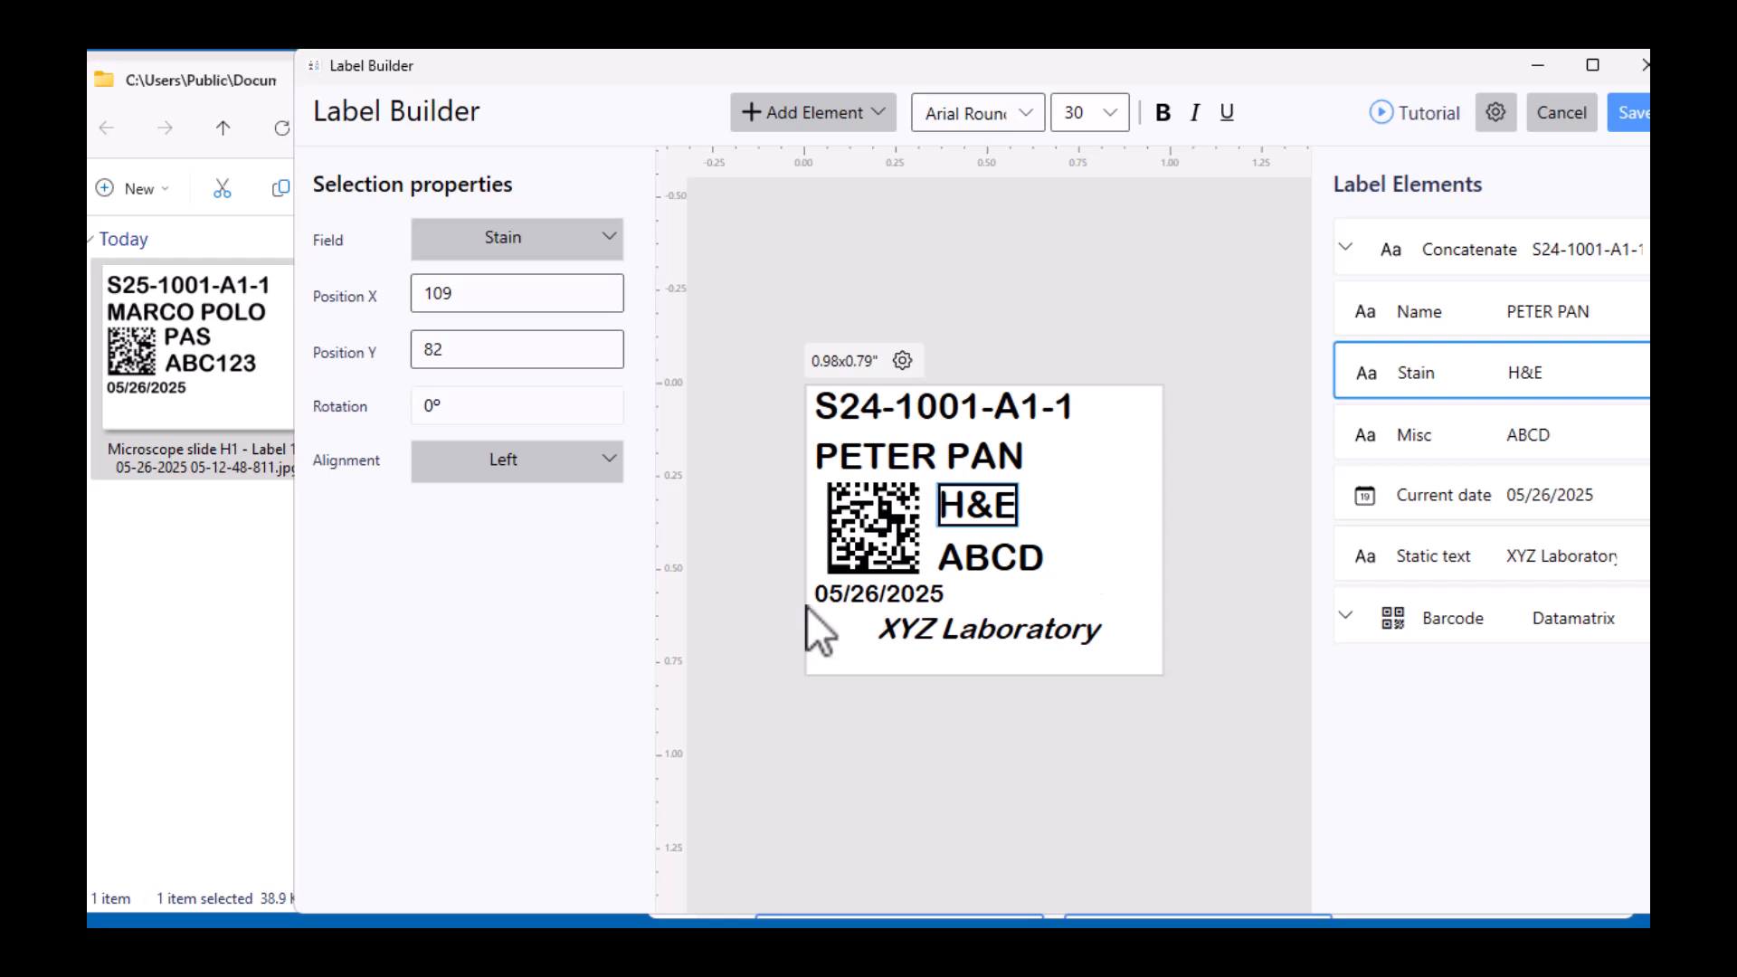
pyautogui.moveTo(922, 618); pyautogui.dragTo(911, 603)
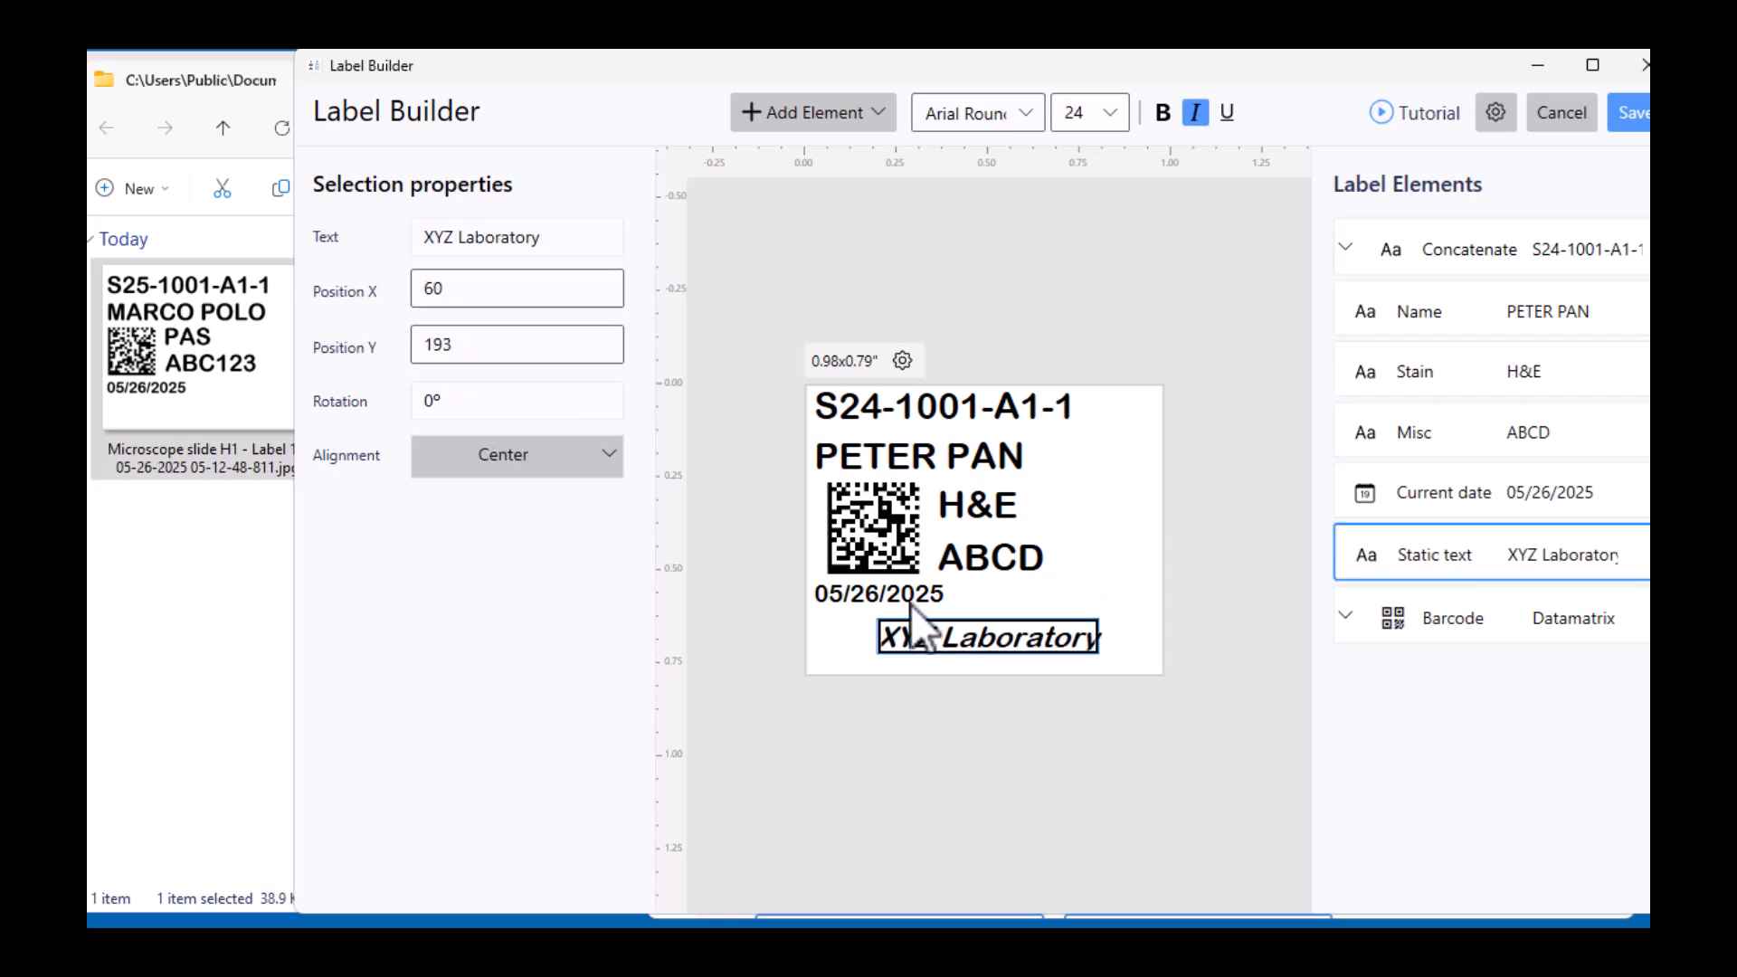
pyautogui.click(911, 604)
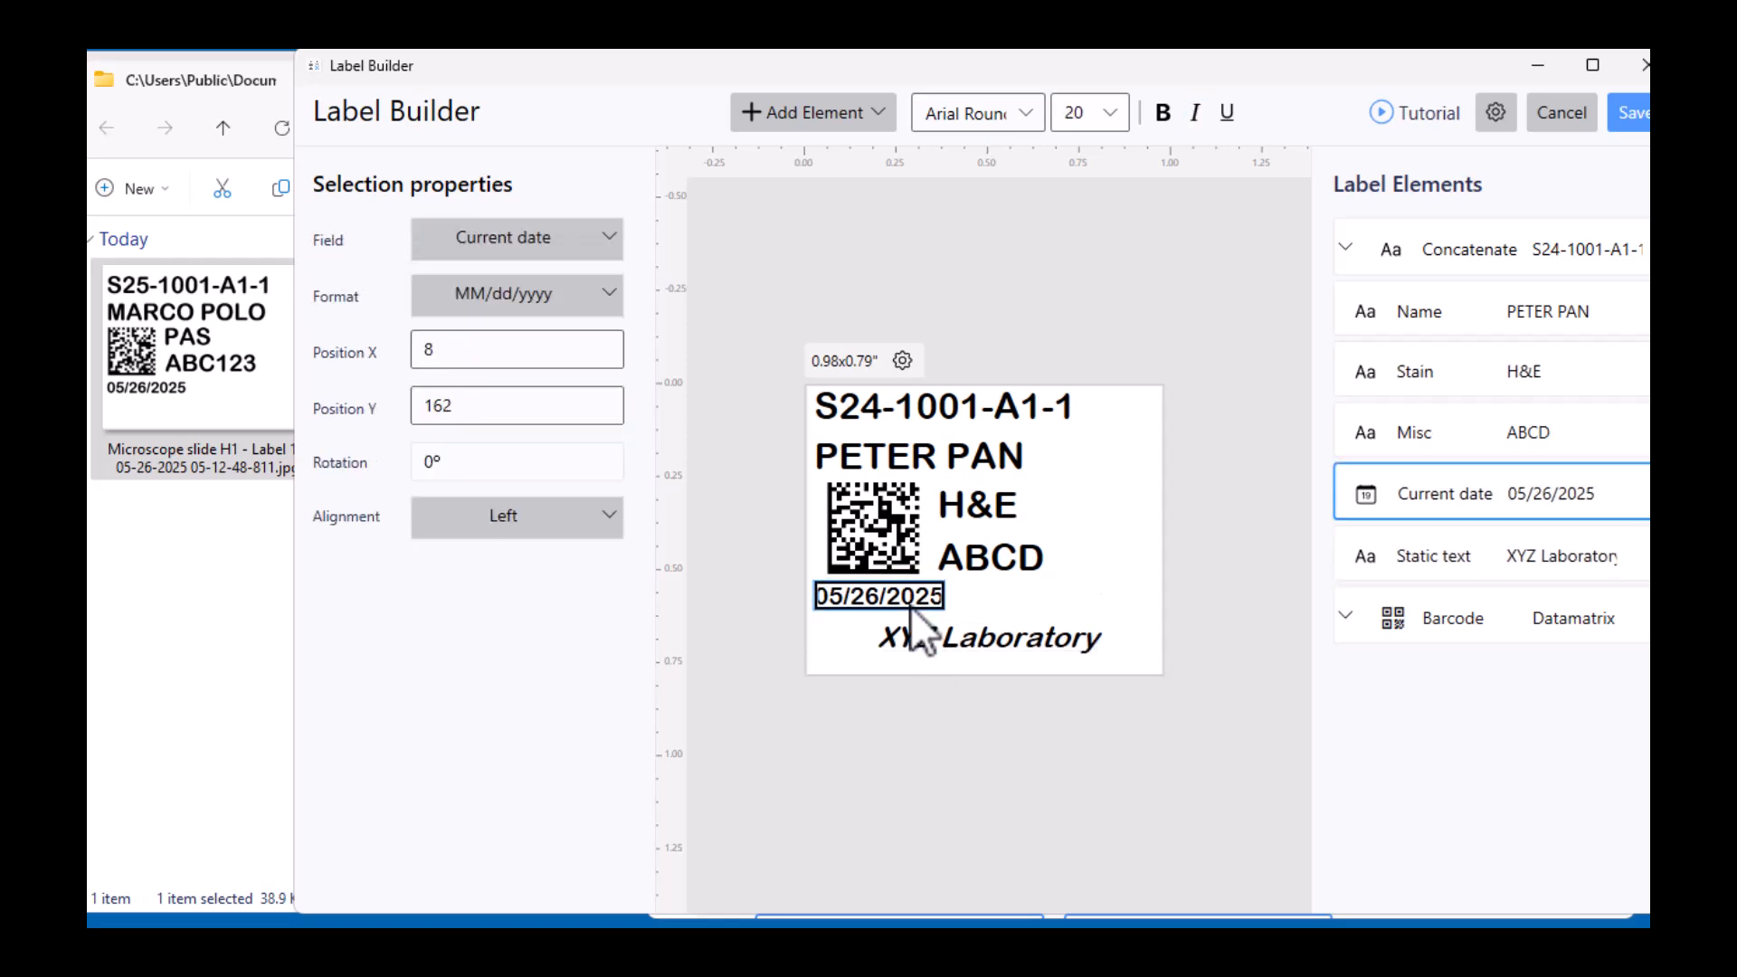
pyautogui.click(1037, 577)
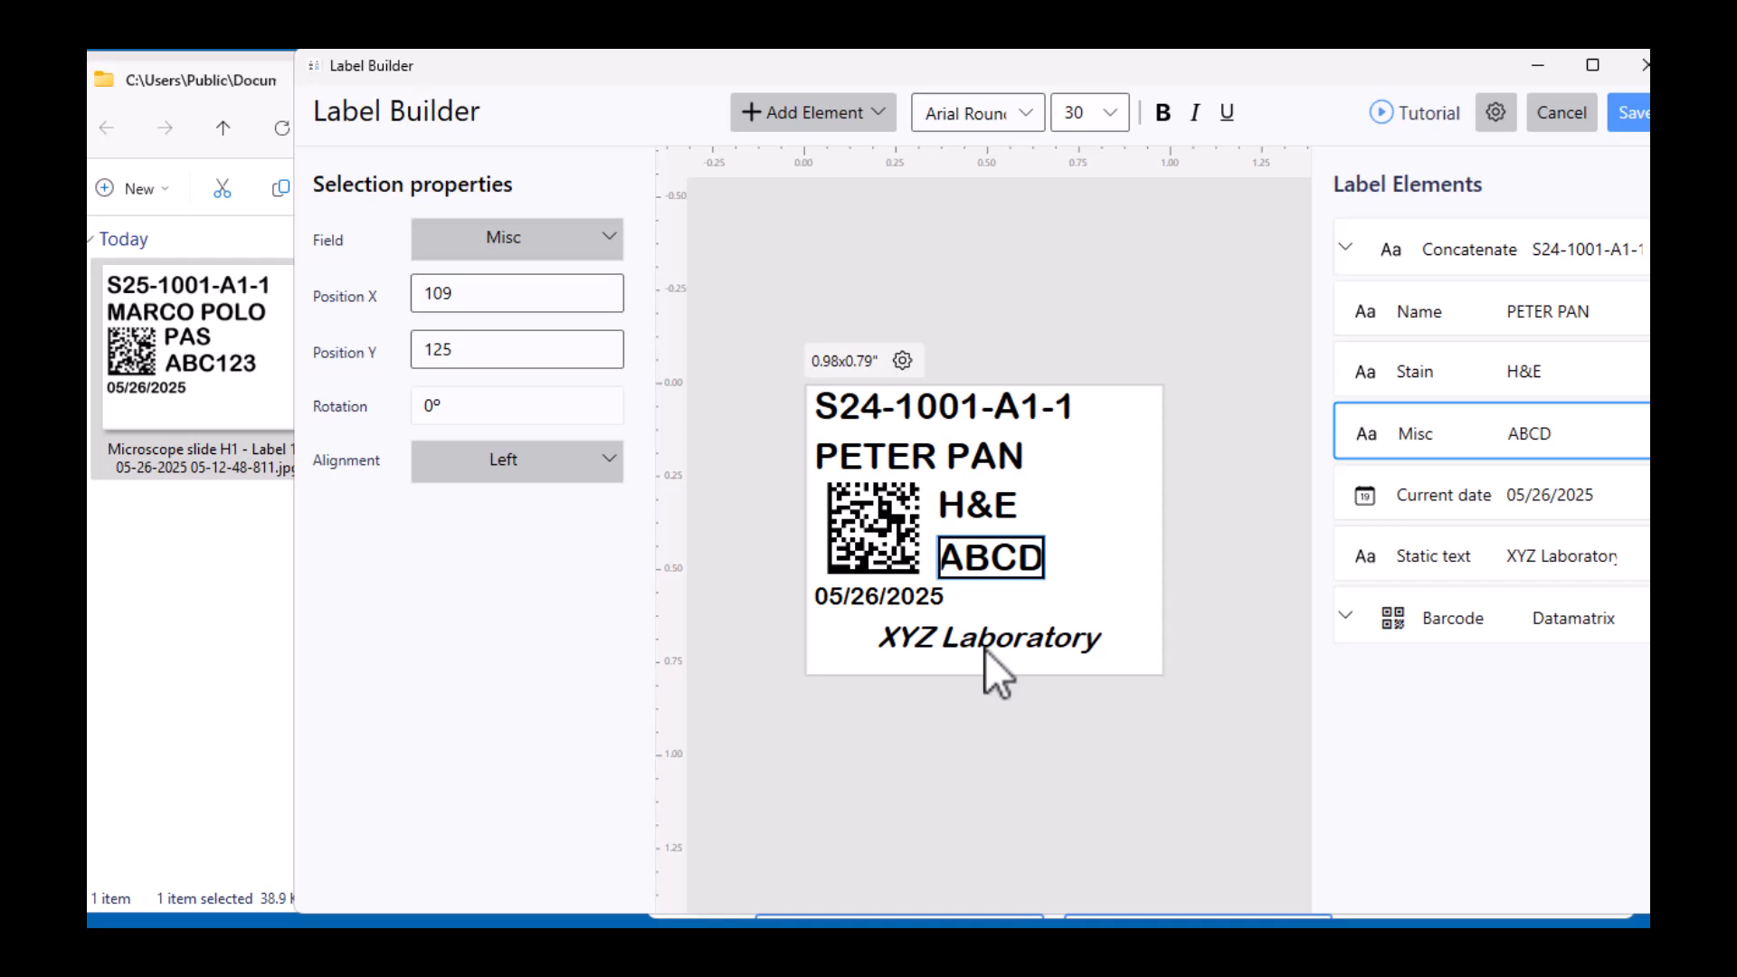
pyautogui.click(939, 599)
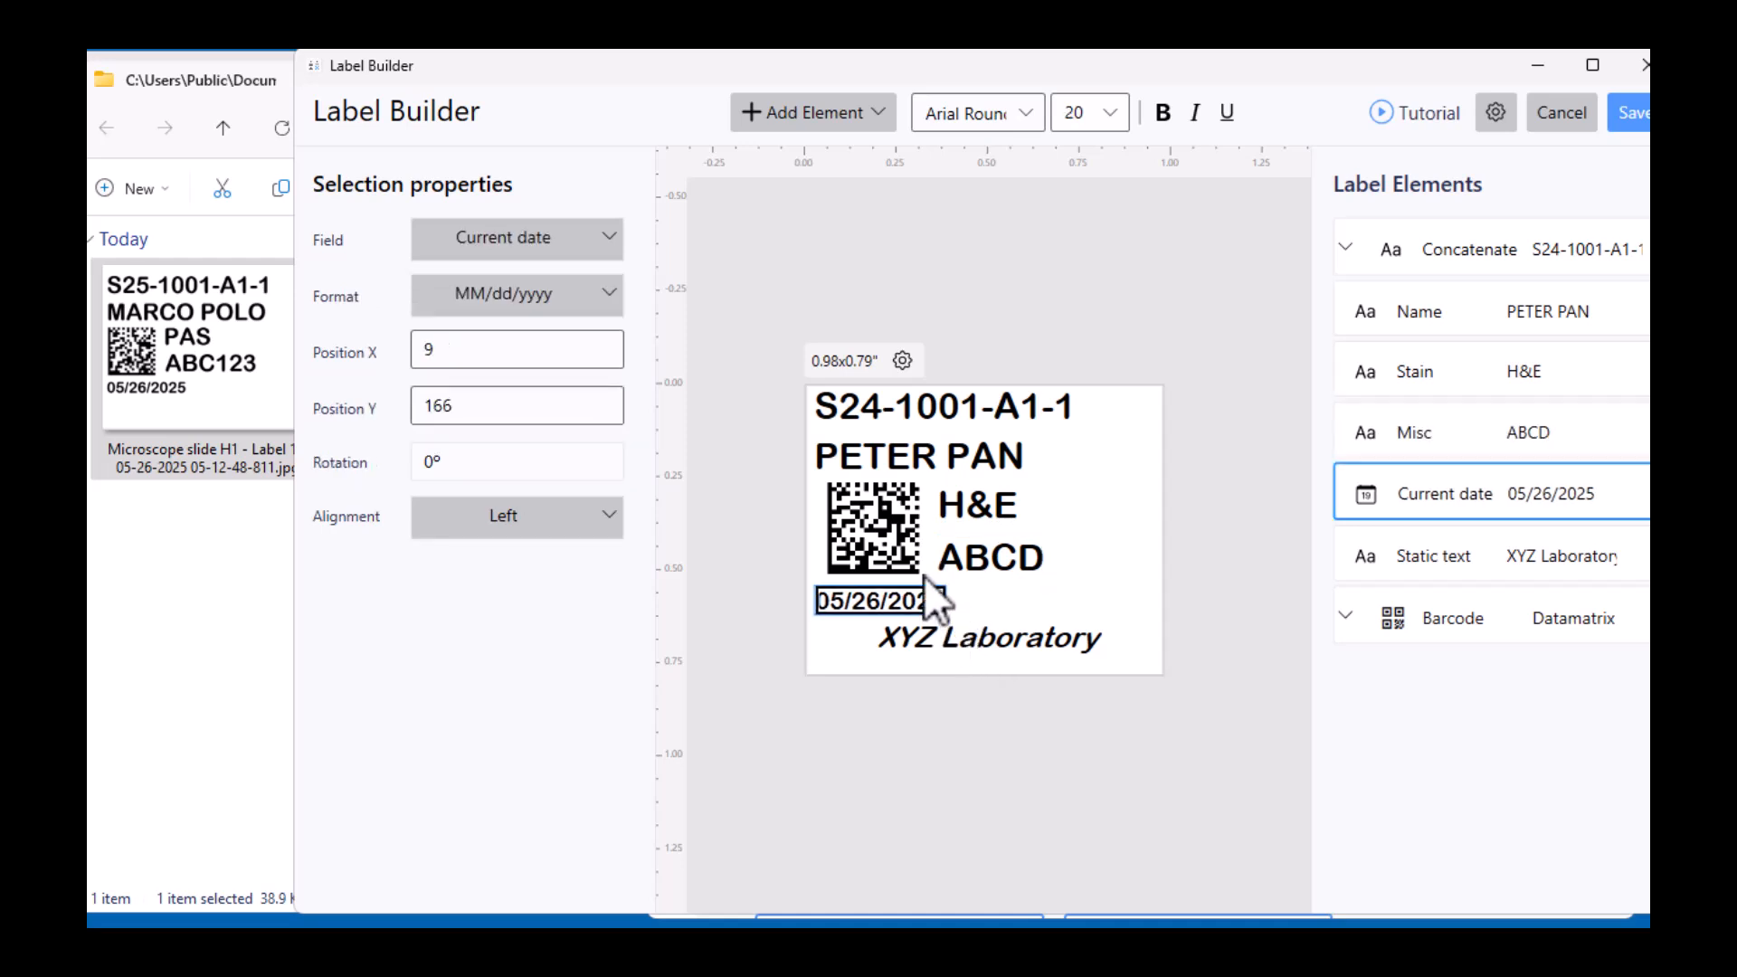
pyautogui.click(916, 568)
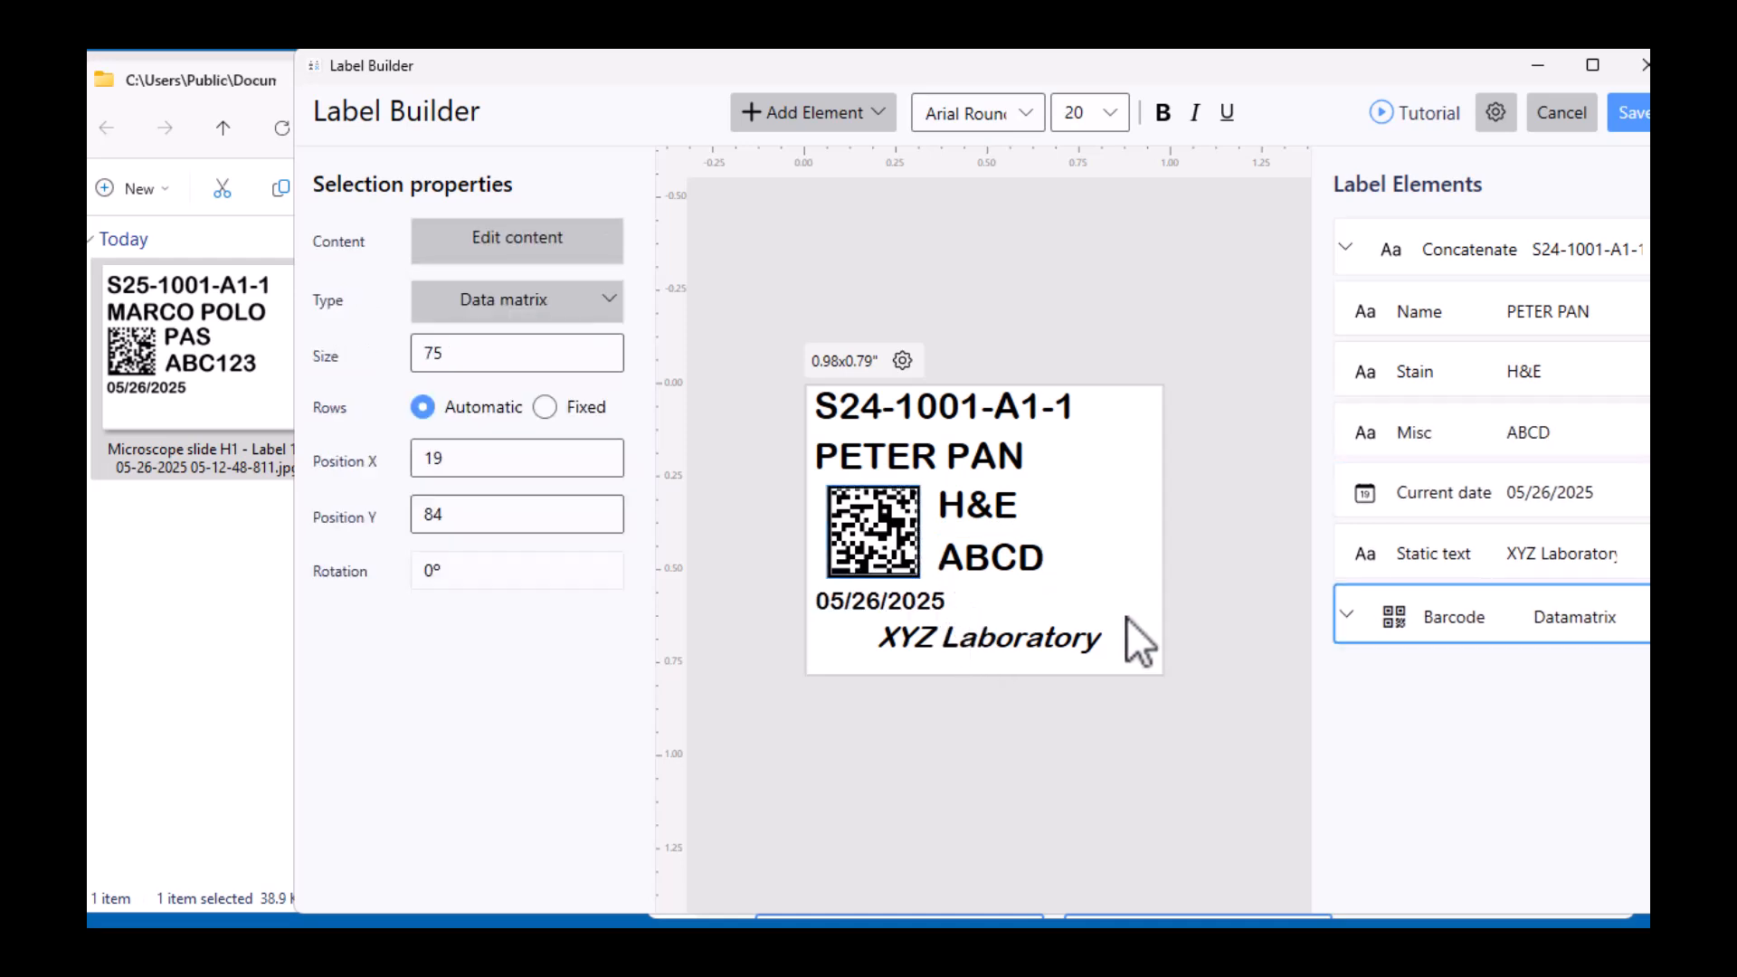
# - Save the label design and the Microscope slide H1 form
pyautogui.click(1628, 114)
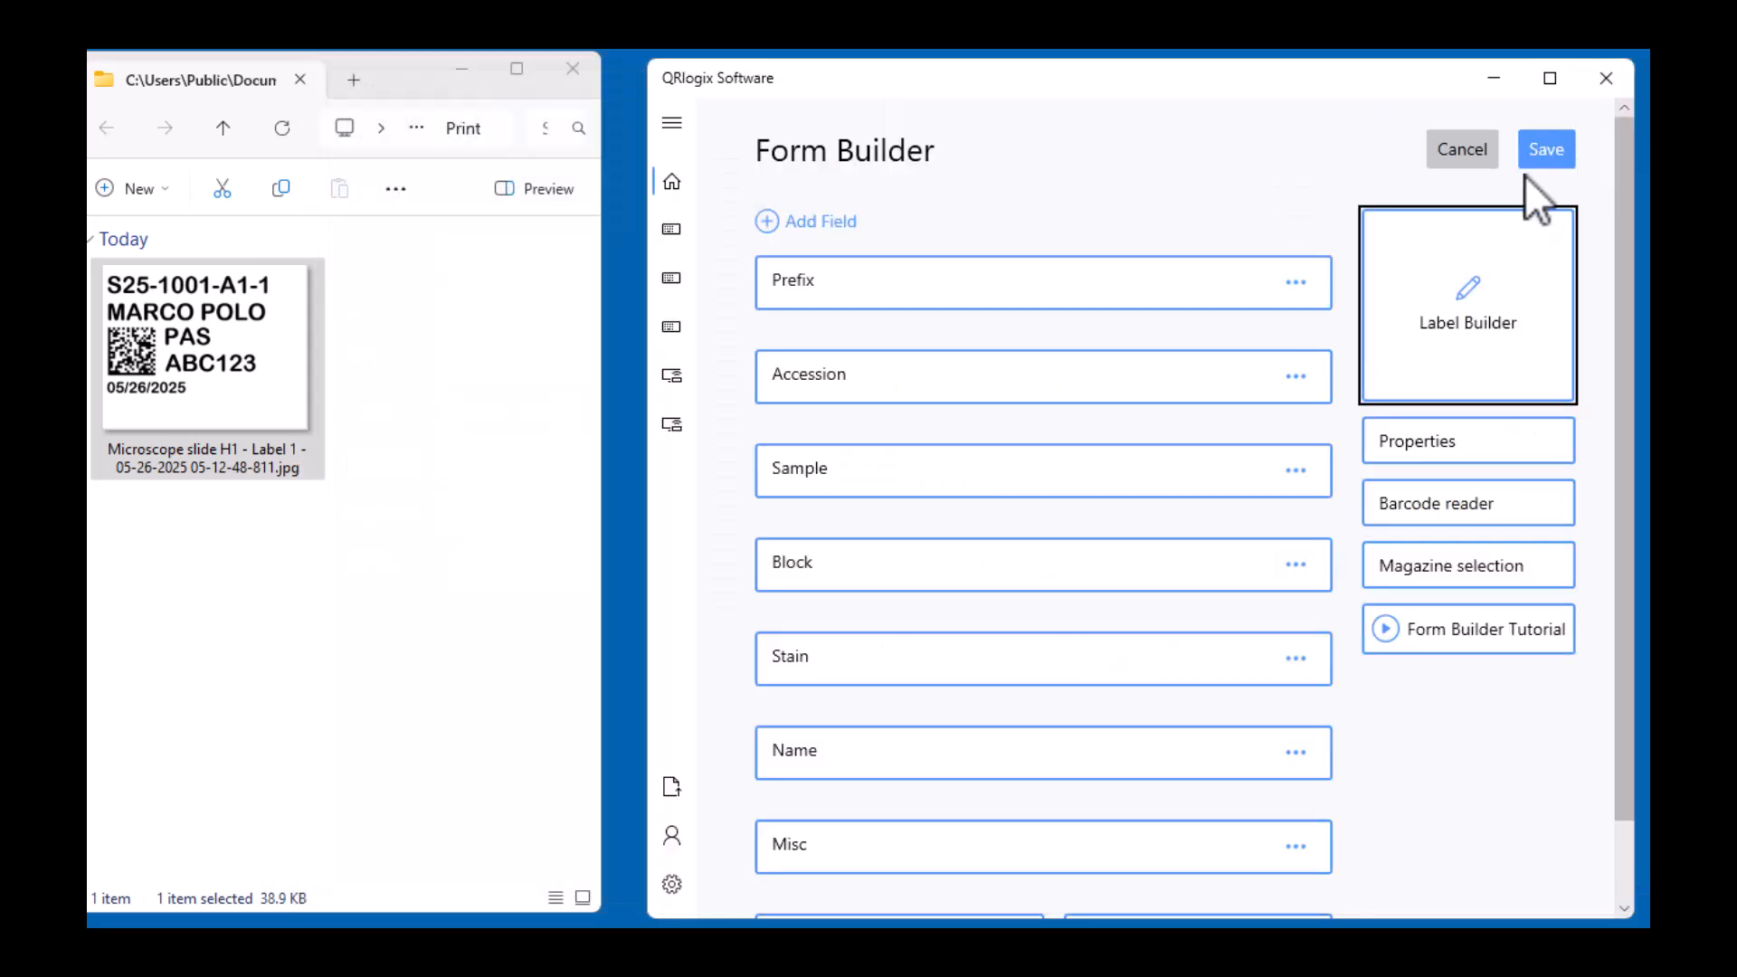
pyautogui.click(1531, 161)
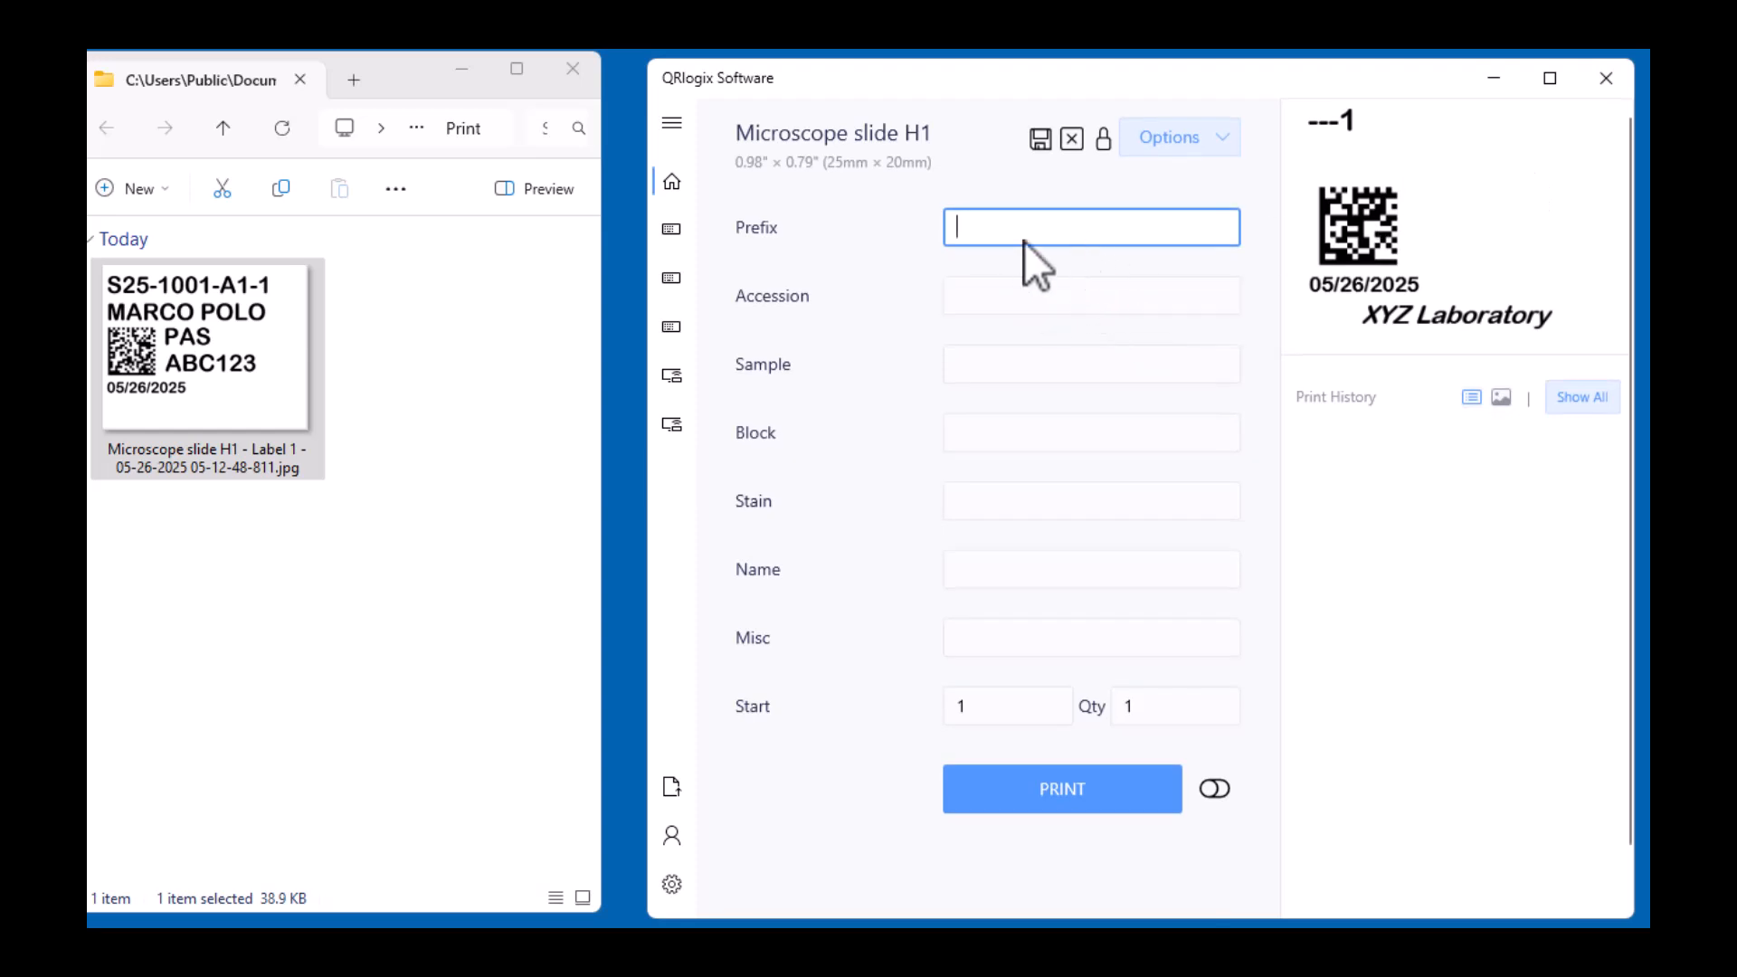
# - Fill in the print form with Prefix S25, Accession 1001, Sample B, Block 2 and Stain PAS
pyautogui.write('S25')
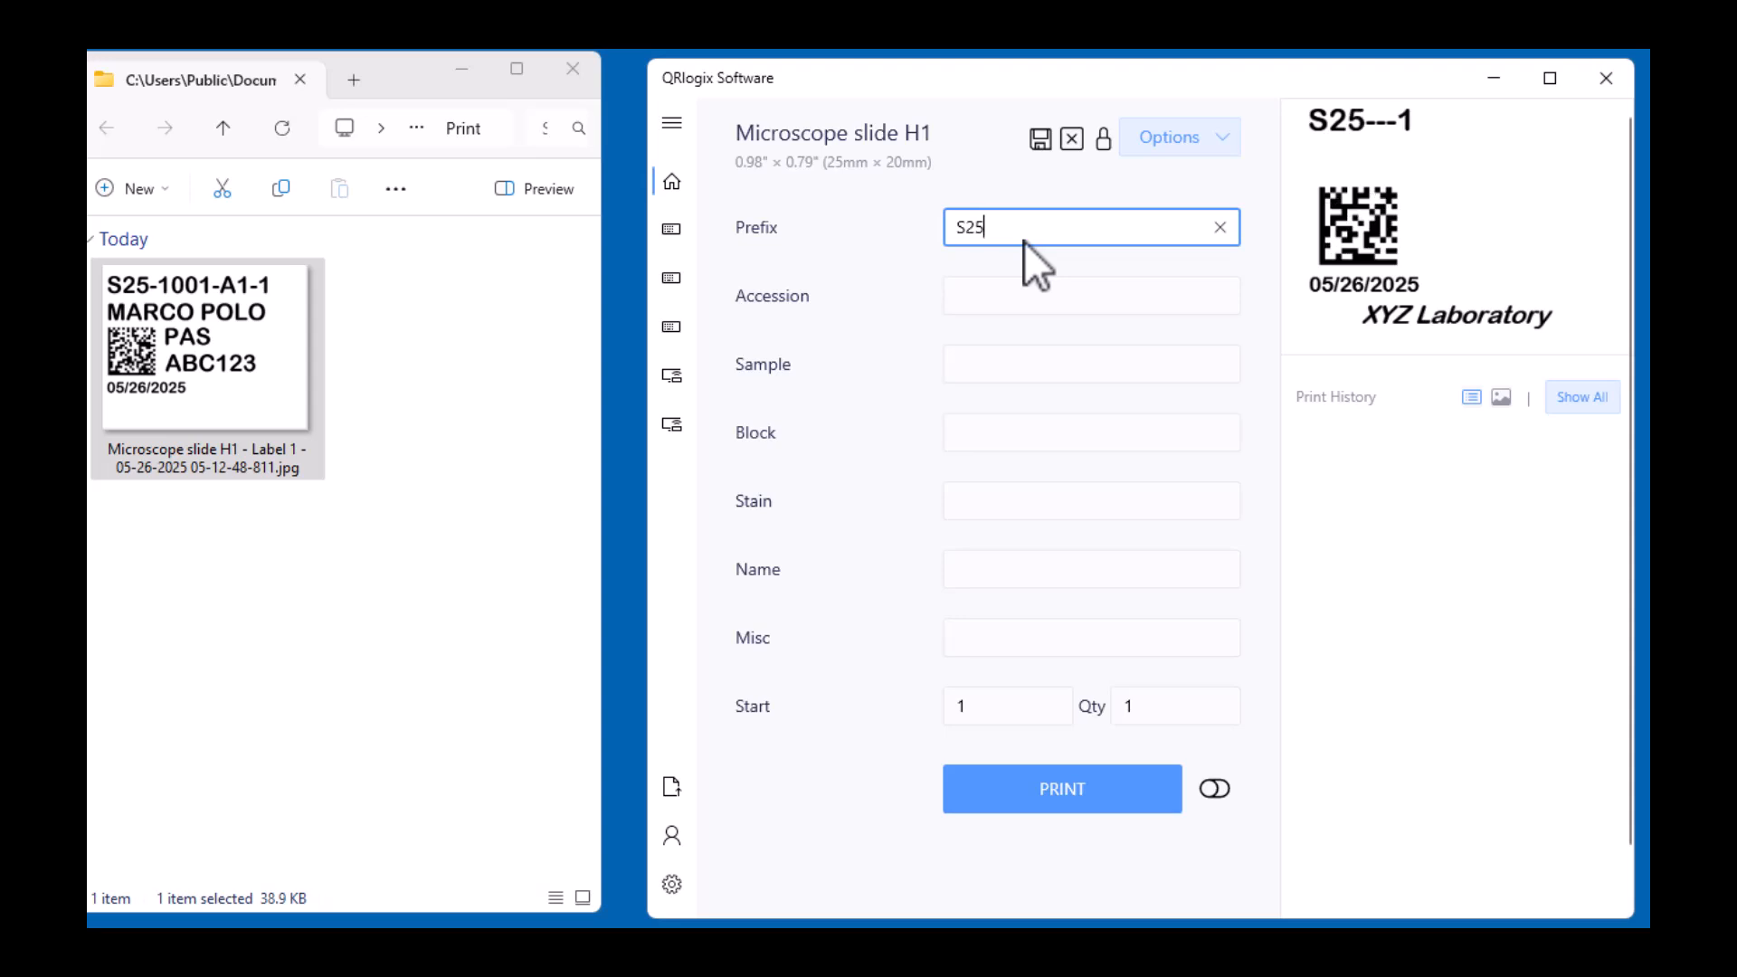
pyautogui.press('Tab')
pyautogui.write('1001')
pyautogui.press('Tab')
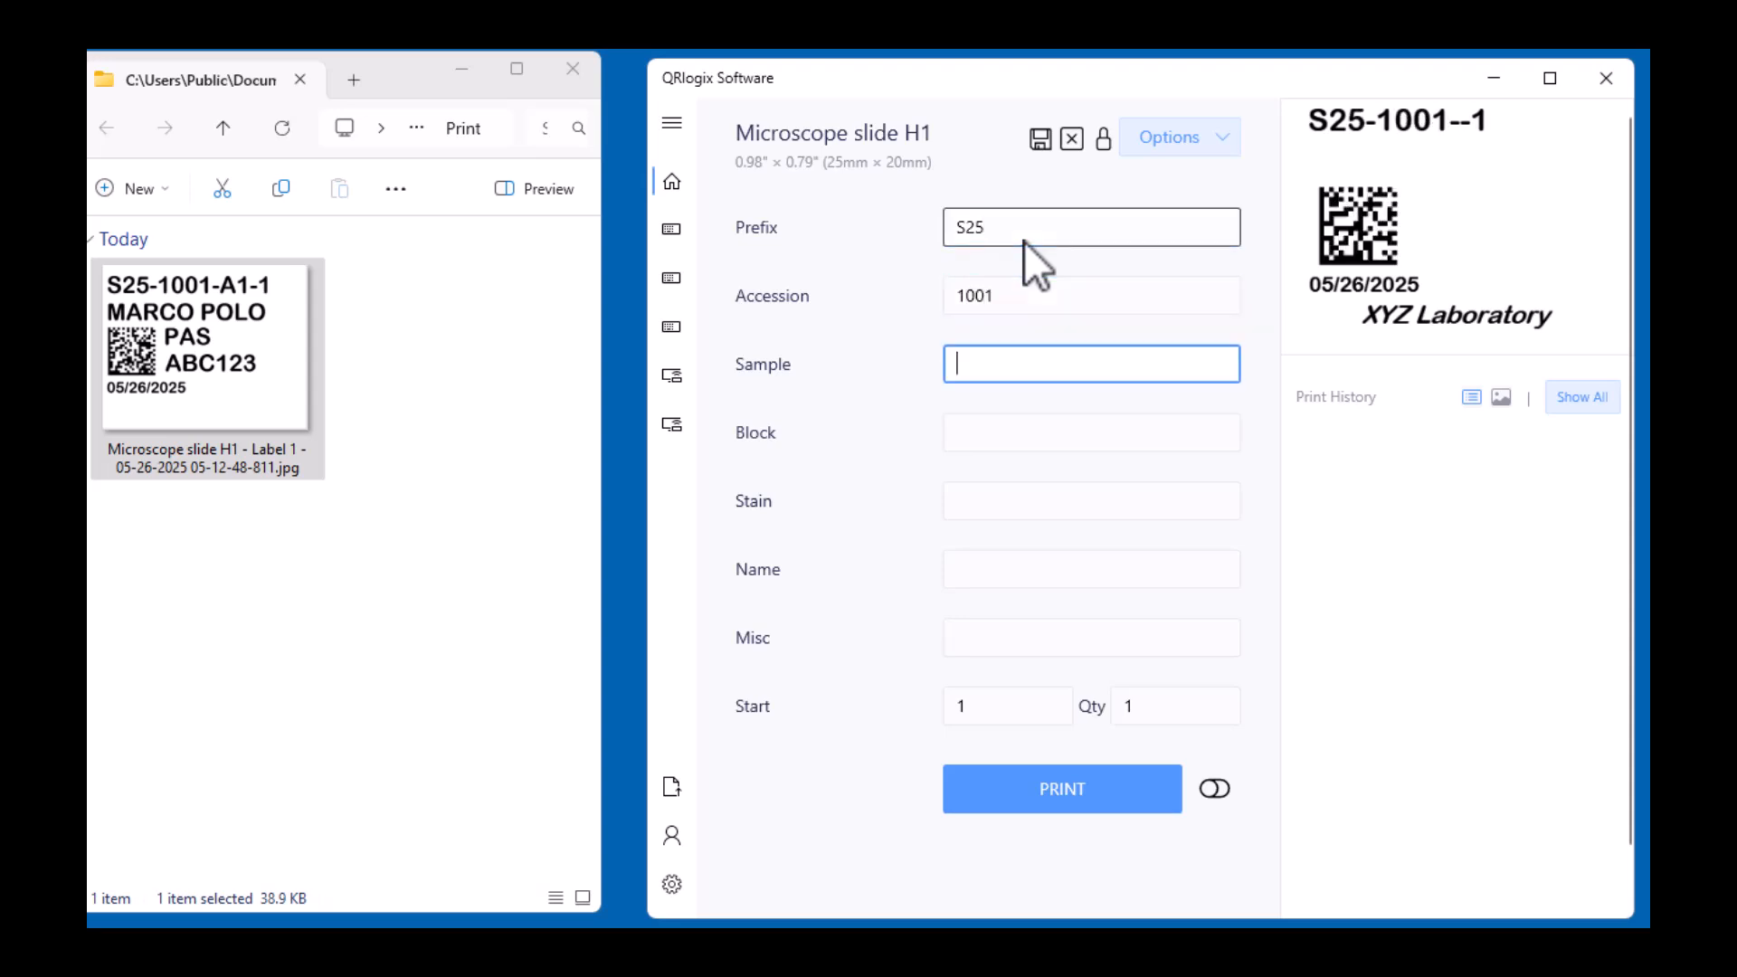
pyautogui.write('B')
pyautogui.press('Tab')
pyautogui.write('2')
pyautogui.press('Tab')
pyautogui.write('PAS')
pyautogui.press('Tab')
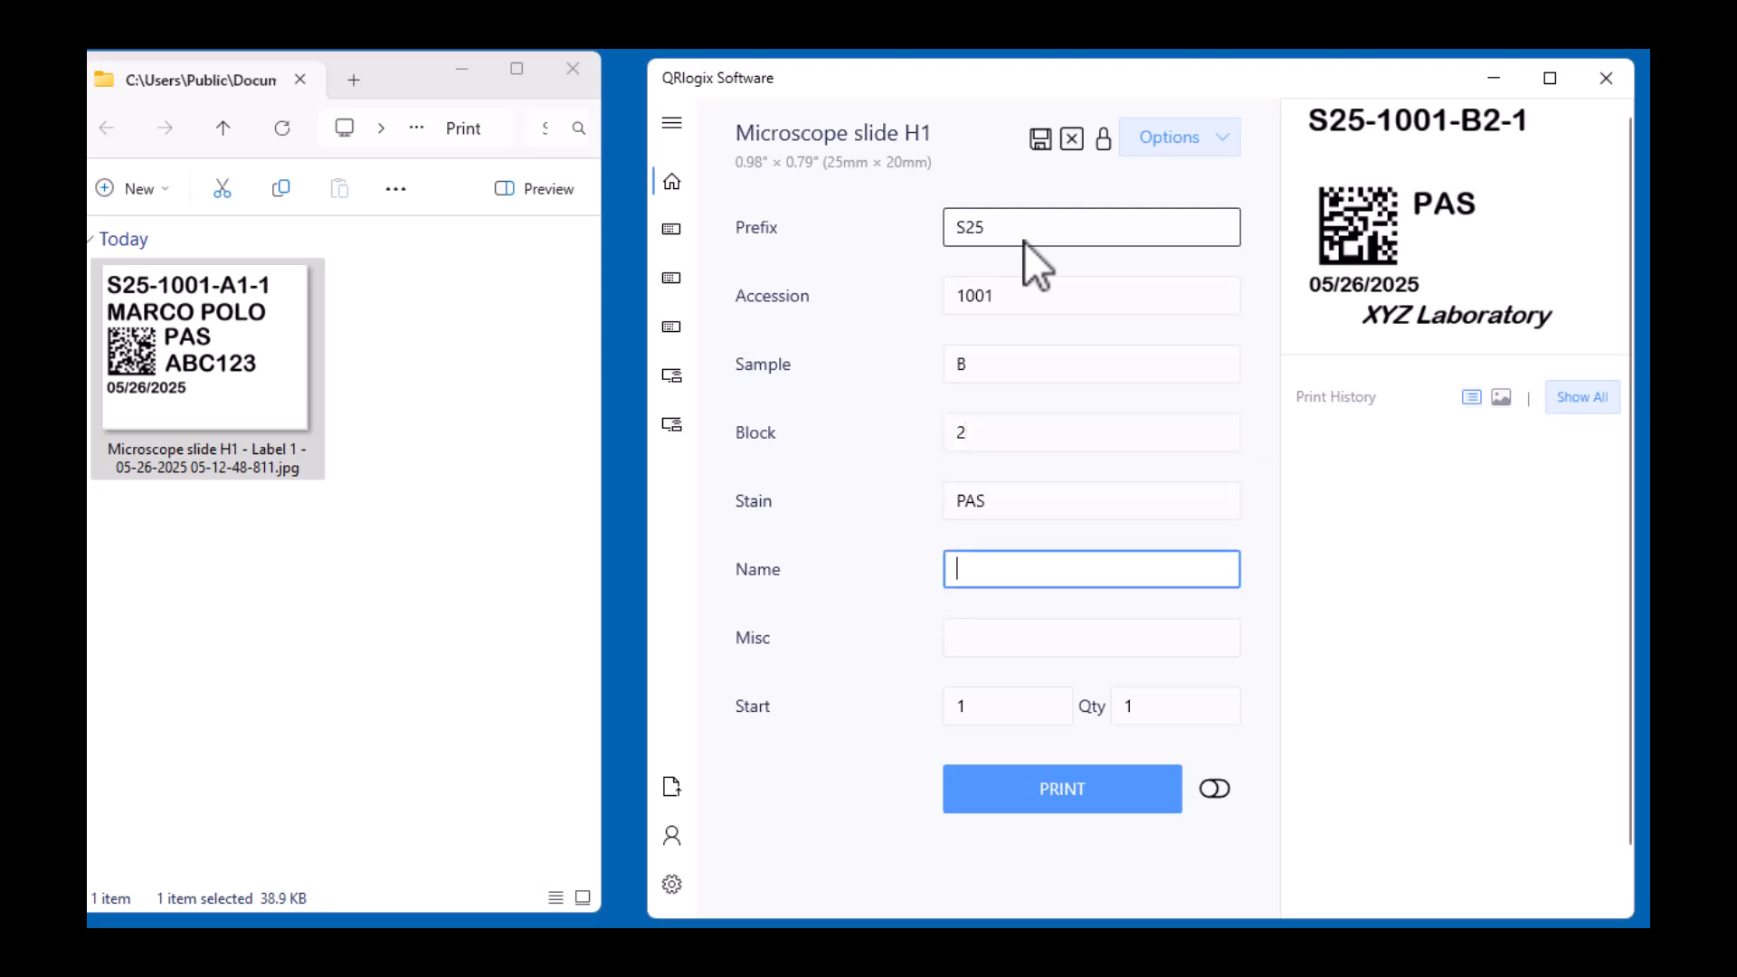
# - Enter the patient's name in the Name field and set Misc to ABC123
pyautogui.write('MARCO PO')
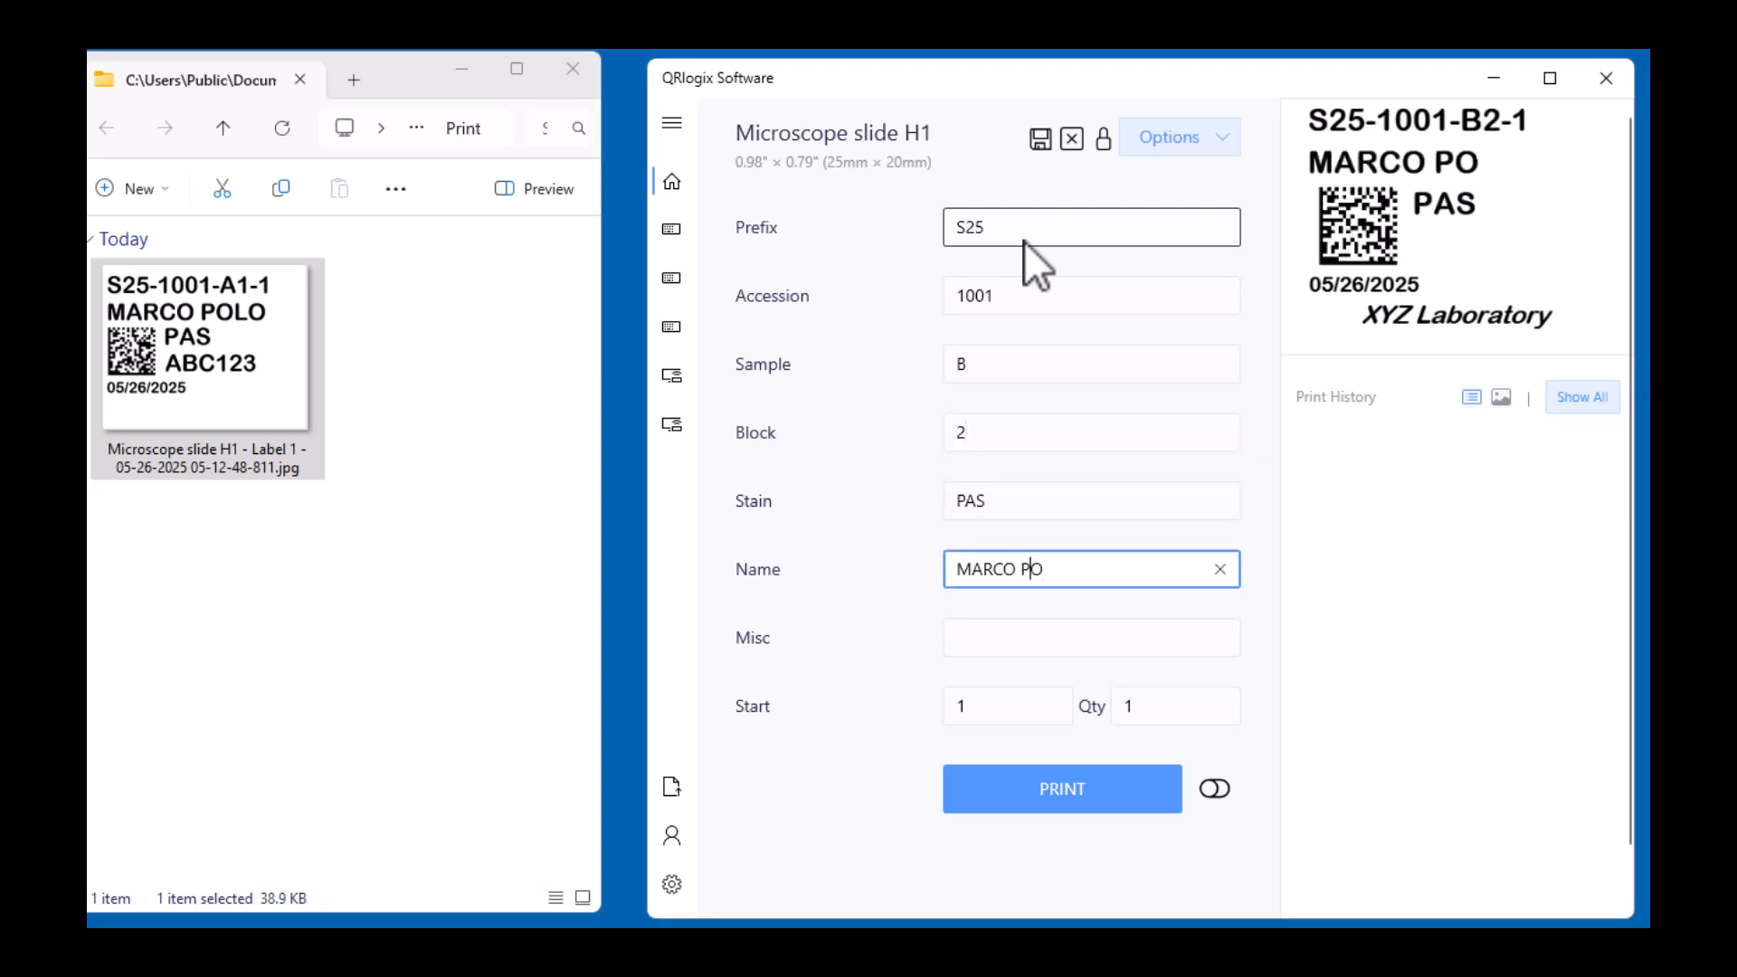
pyautogui.write('LO')
pyautogui.press('Tab')
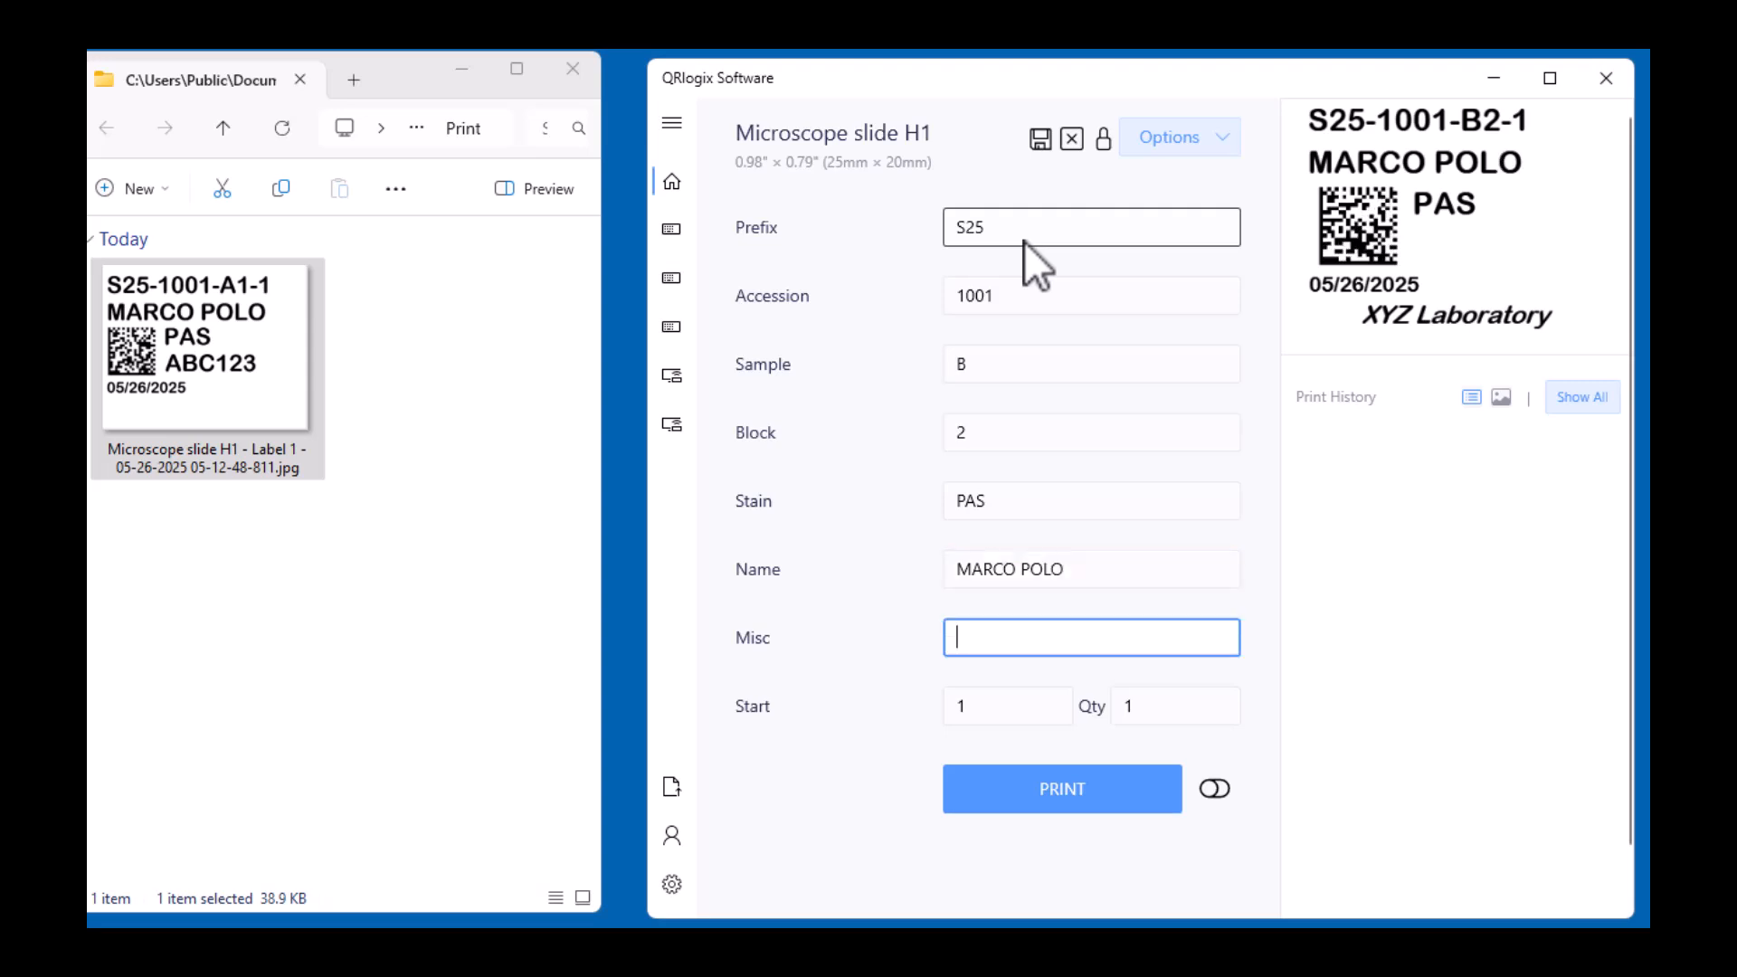
pyautogui.write('ABC123')
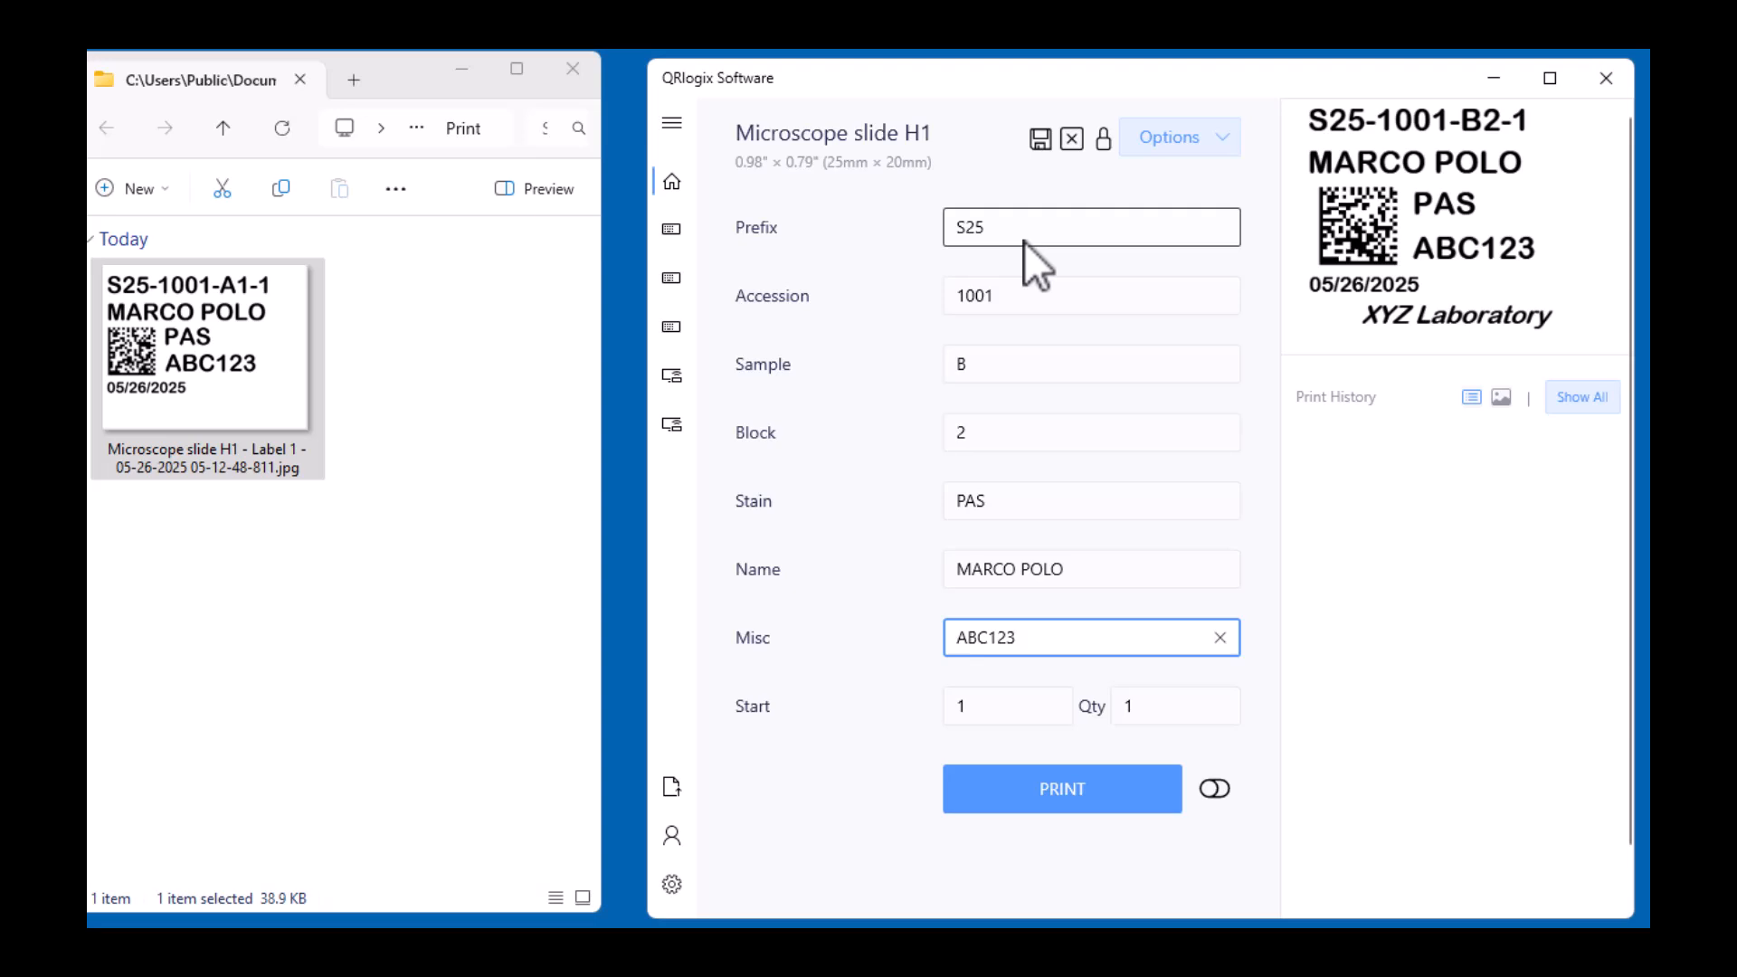
# - Set the quantity to 3 and print the labels
pyautogui.click(1182, 717)
pyautogui.write('3')
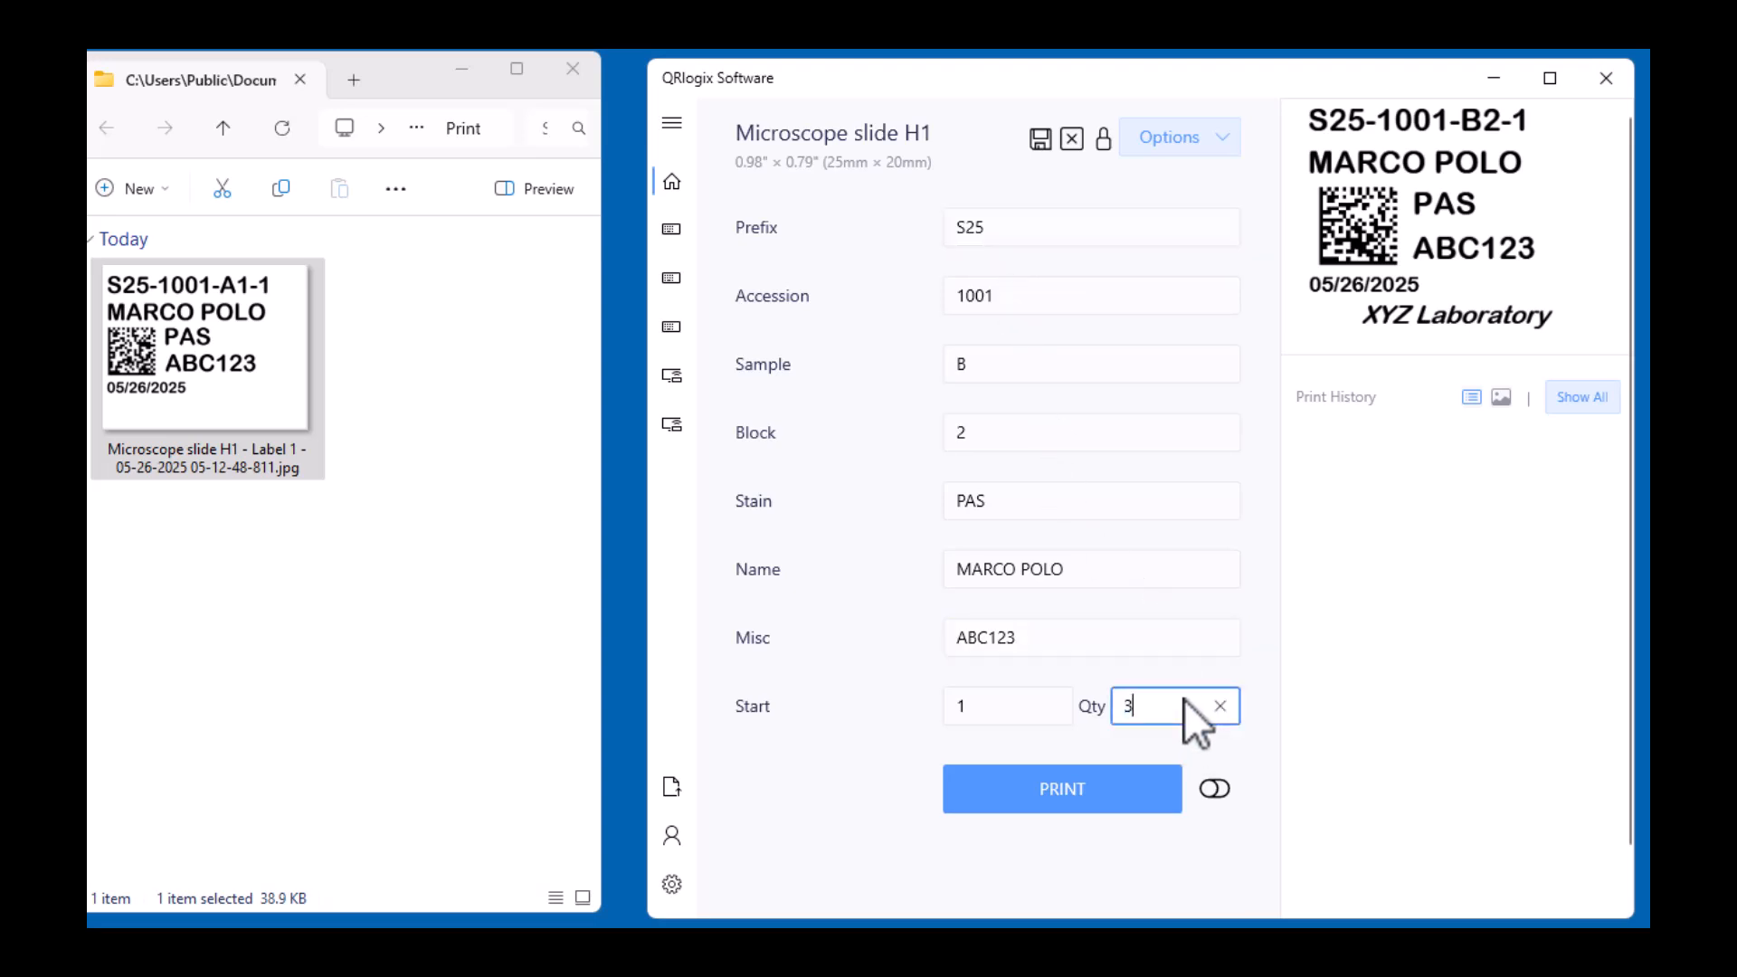
pyautogui.click(1156, 798)
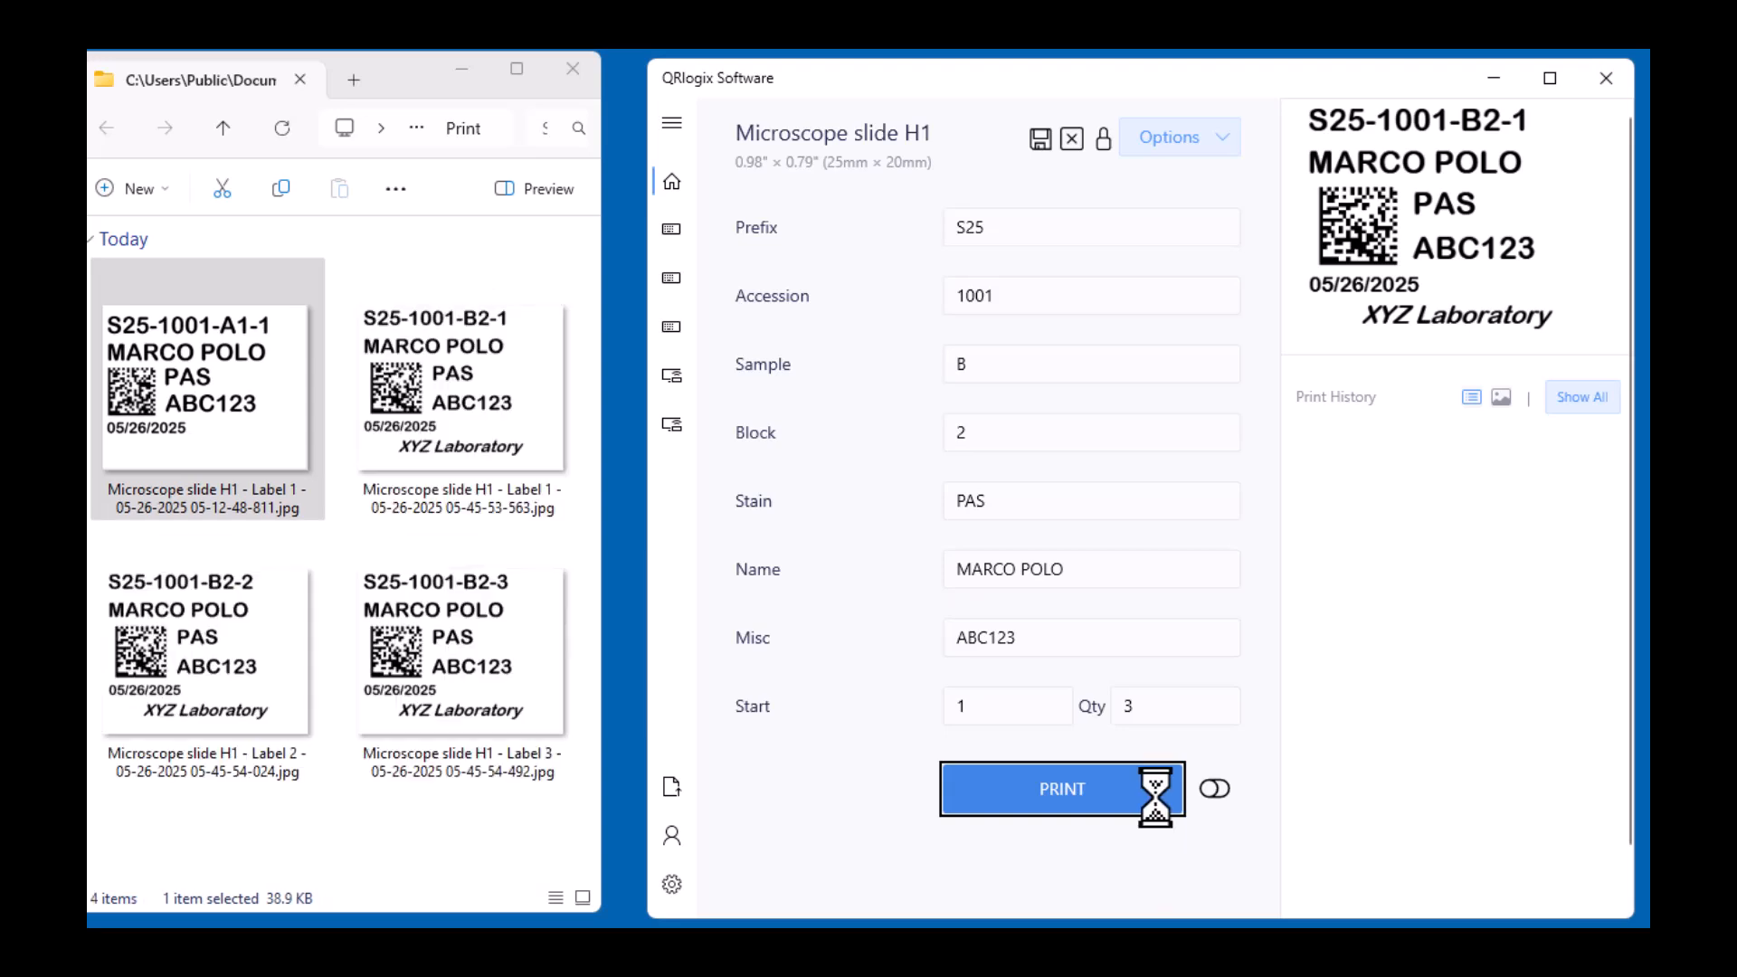